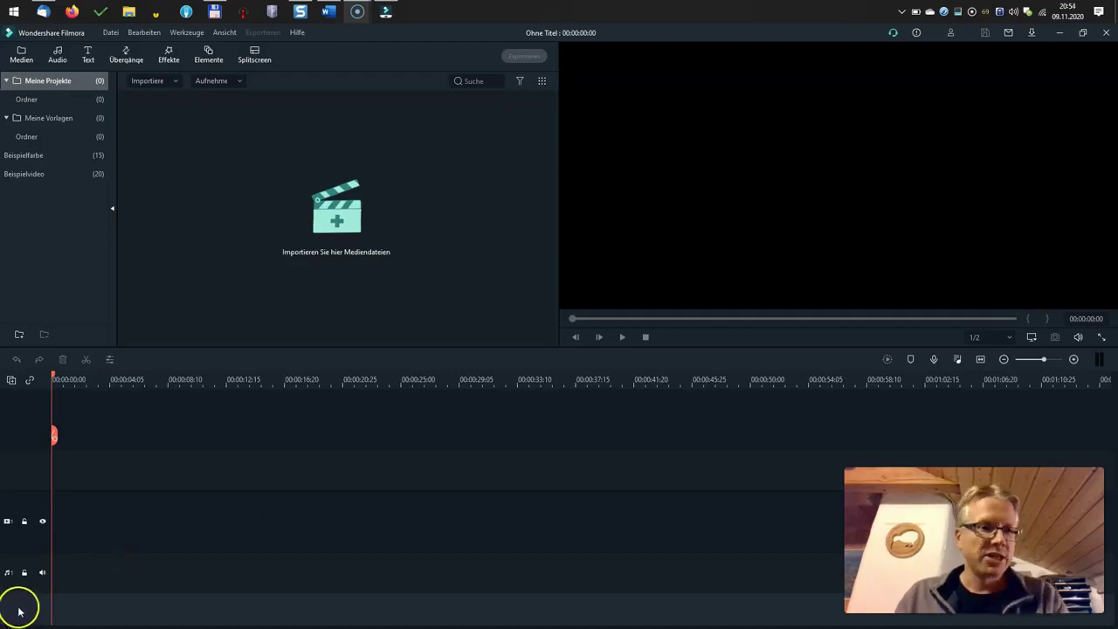
# Step: Switch to Total Commander and import all media files from the c:\_videos\filmora10 folder into the Filmora project's media library
pyautogui.hotkey('alt', 'Tab')
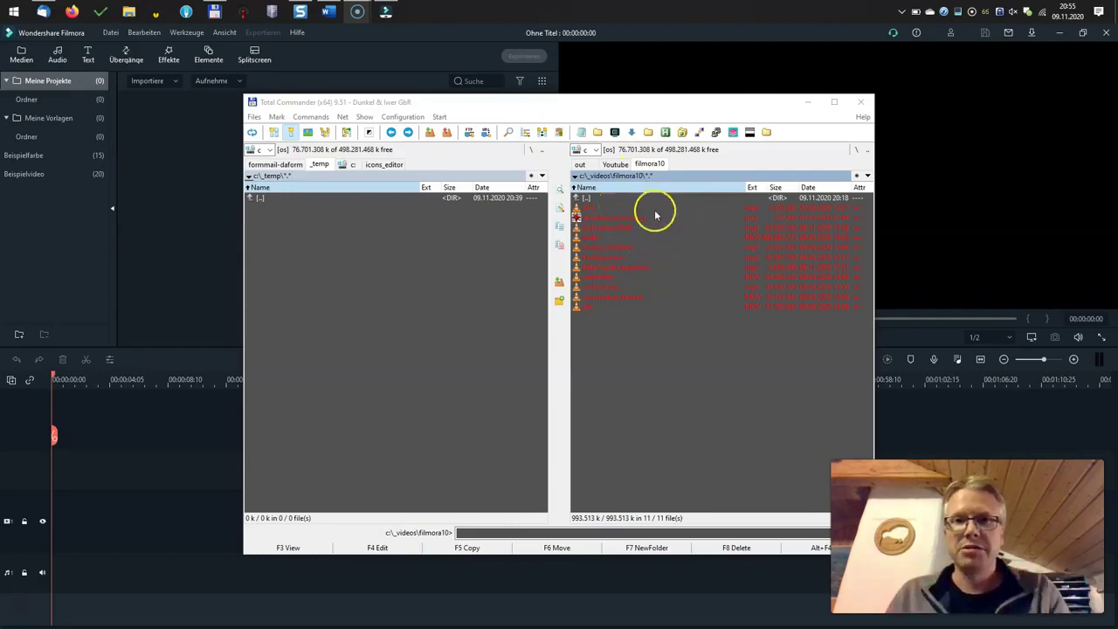
pyautogui.click(623, 220)
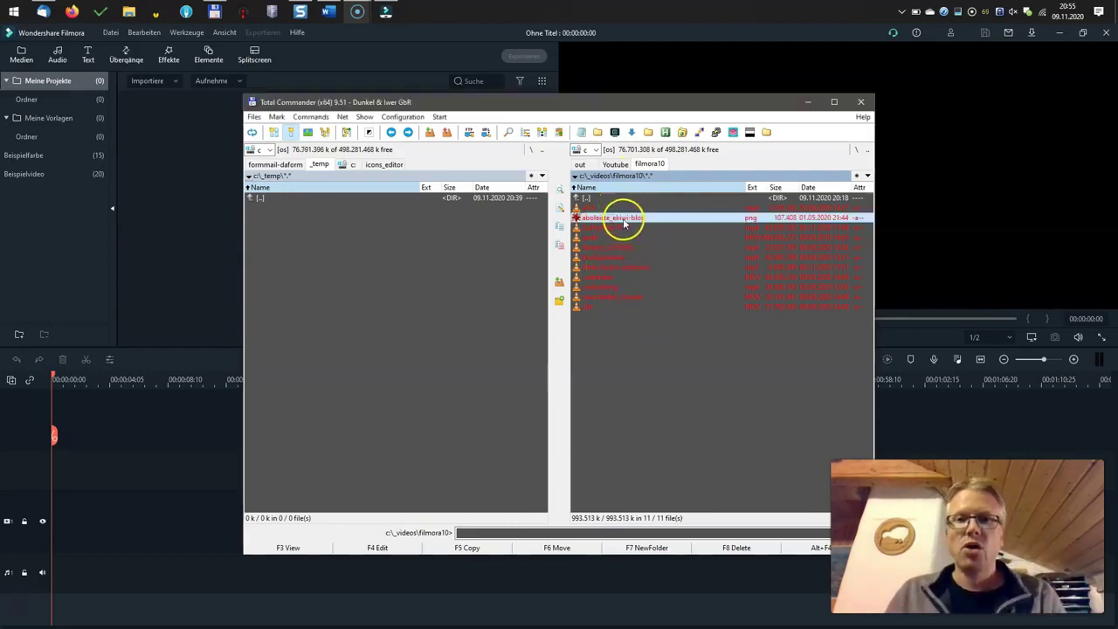
pyautogui.moveTo(624, 222); pyautogui.dragTo(171, 202)
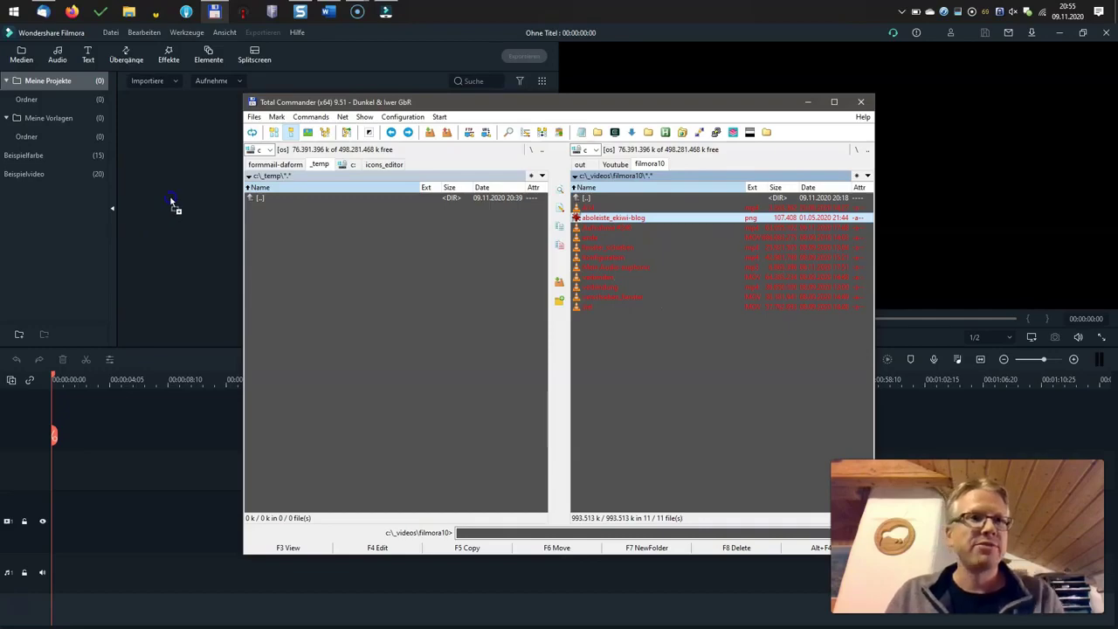
pyautogui.click(28, 53)
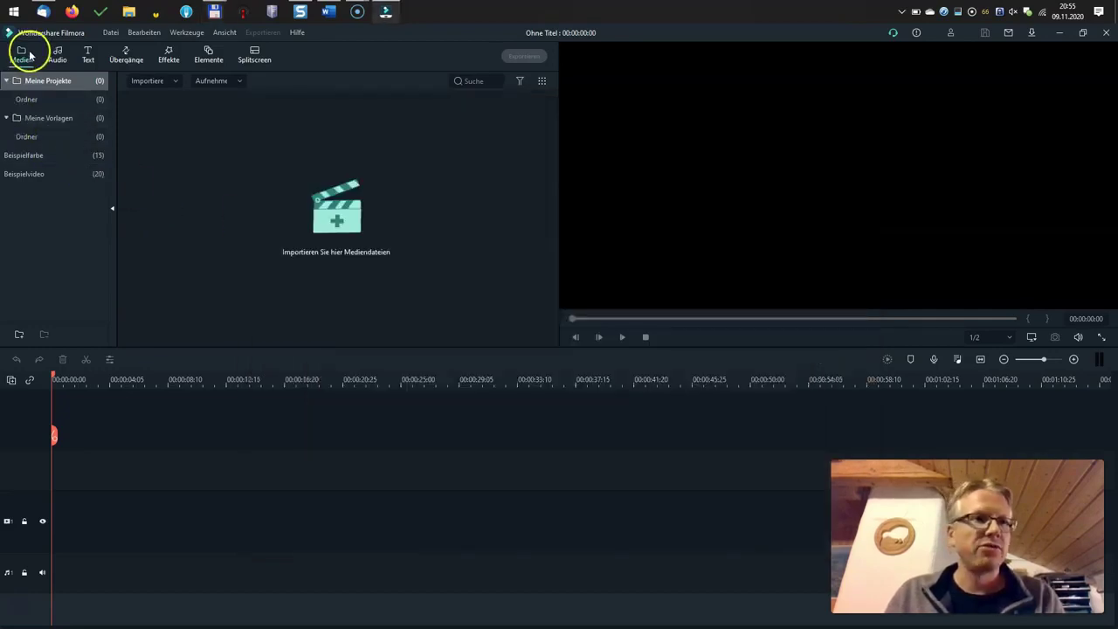
pyautogui.click(216, 12)
pyautogui.moveTo(623, 220); pyautogui.dragTo(175, 229)
pyautogui.click(170, 224)
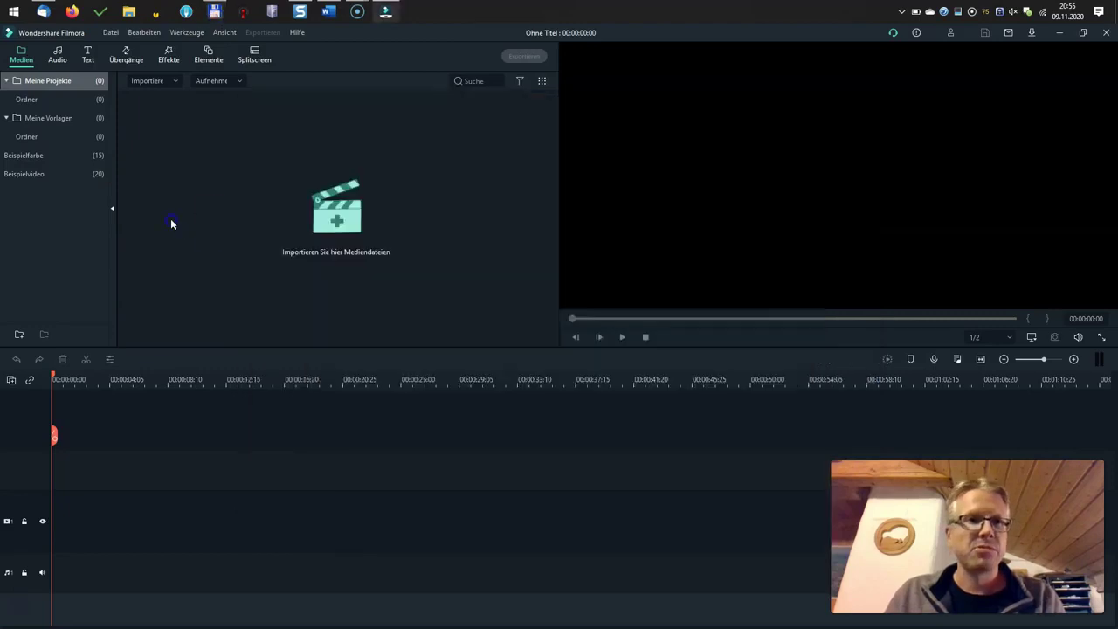
pyautogui.click(202, 238)
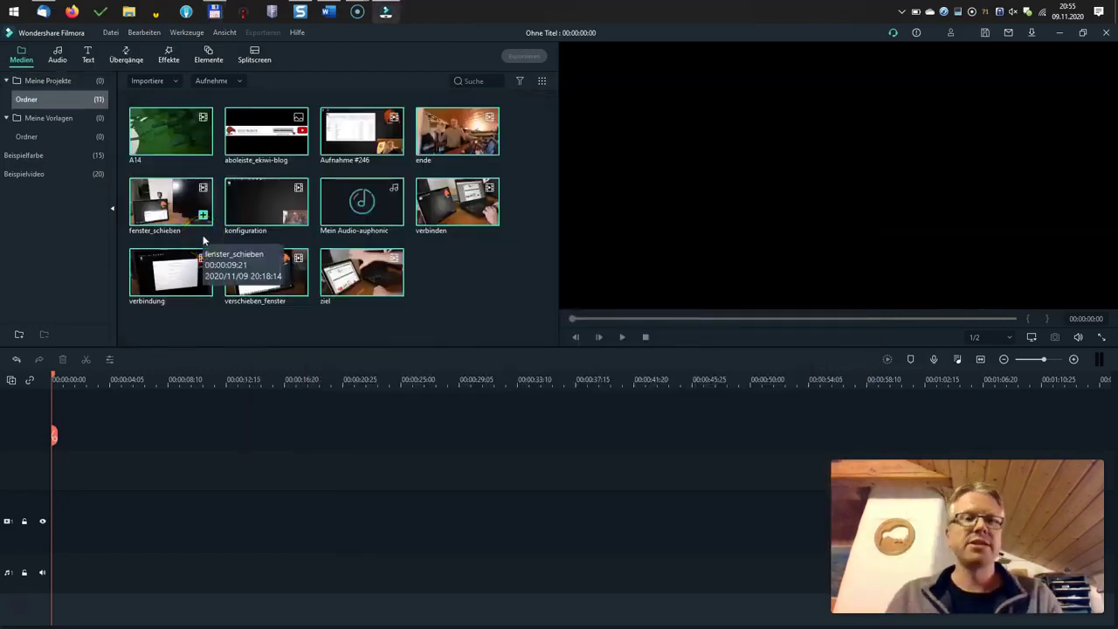
# Step: Place the A14 clip at the start of the video track and match the project settings to the media at 1920 x 1080 30fps
pyautogui.click(169, 137)
pyautogui.moveTo(152, 126); pyautogui.dragTo(55, 534)
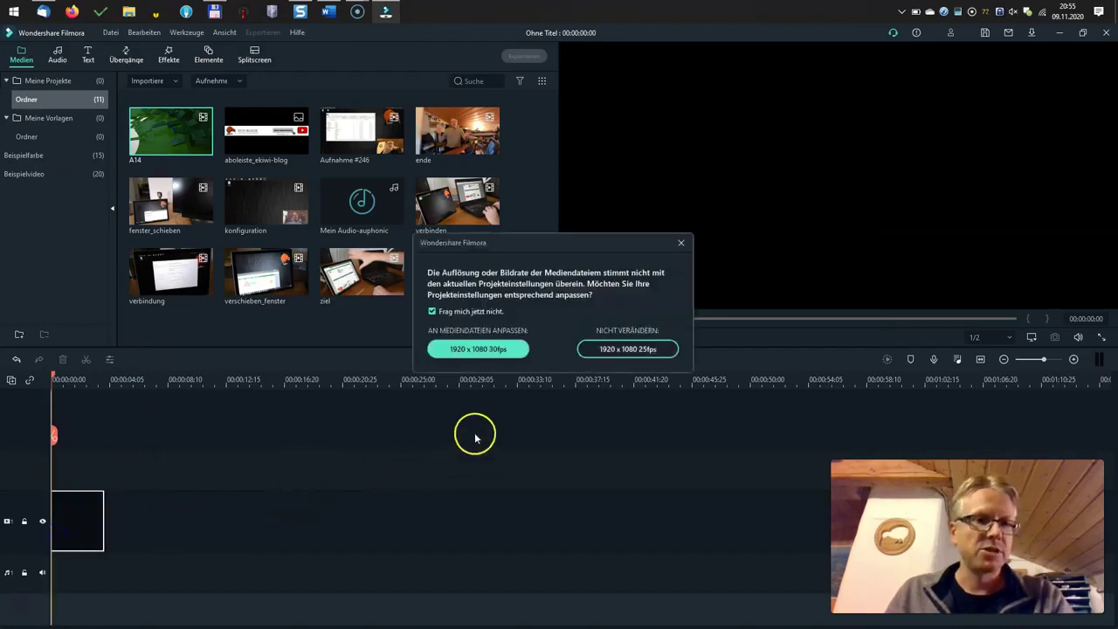
pyautogui.click(501, 357)
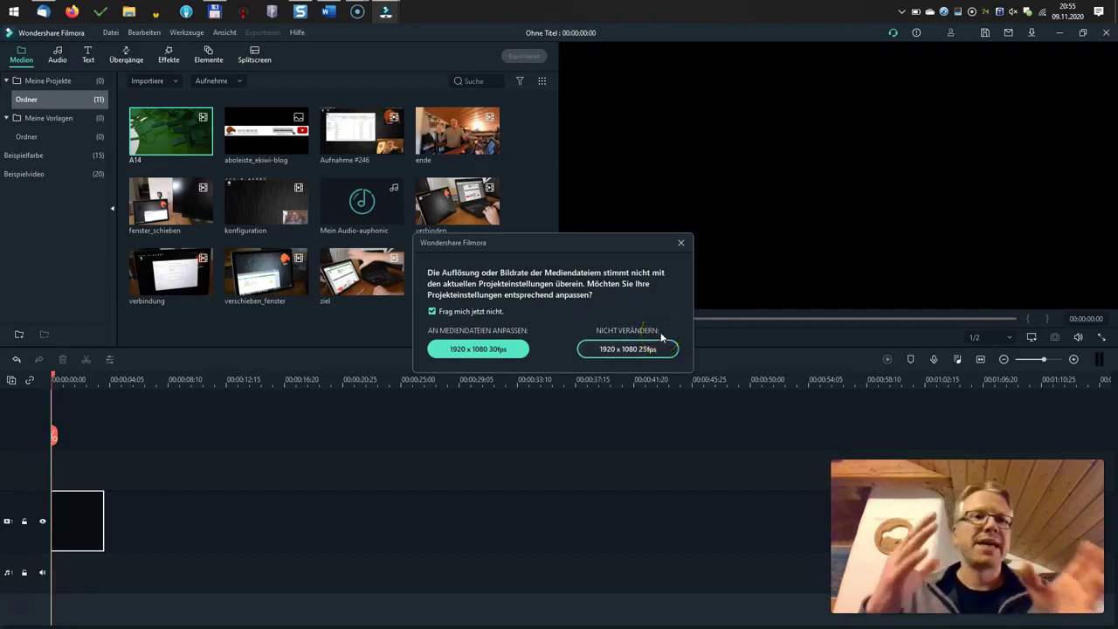
pyautogui.click(478, 348)
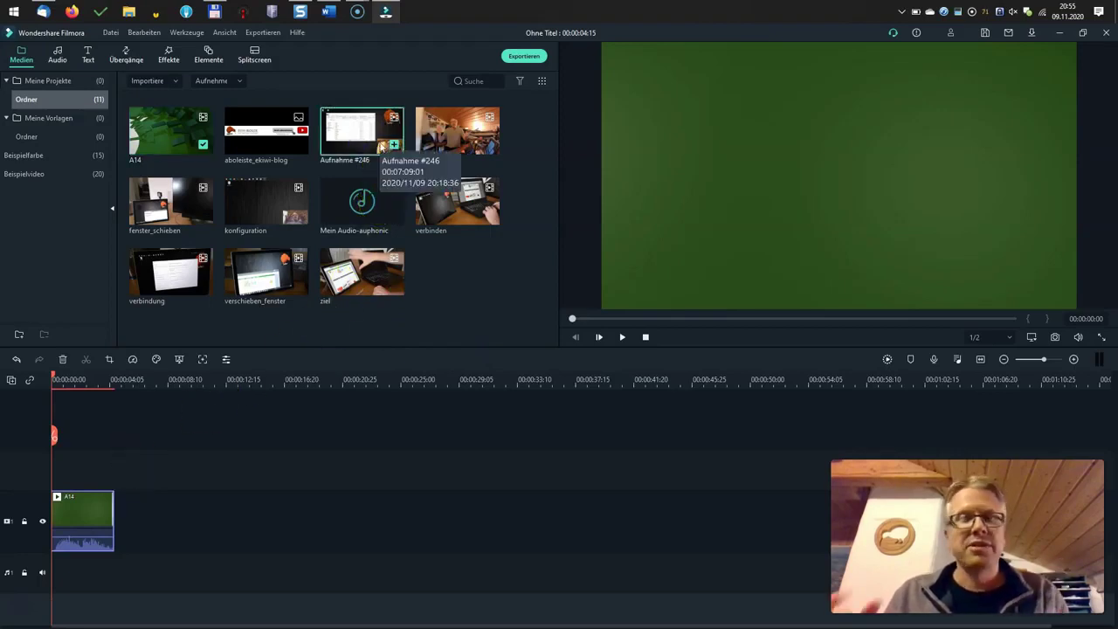
# Step: Add Aufnahme #246 to the video track after A14 and place Mein Audio-auphonic on the audio track beneath it, aligned to its start
pyautogui.click(376, 128)
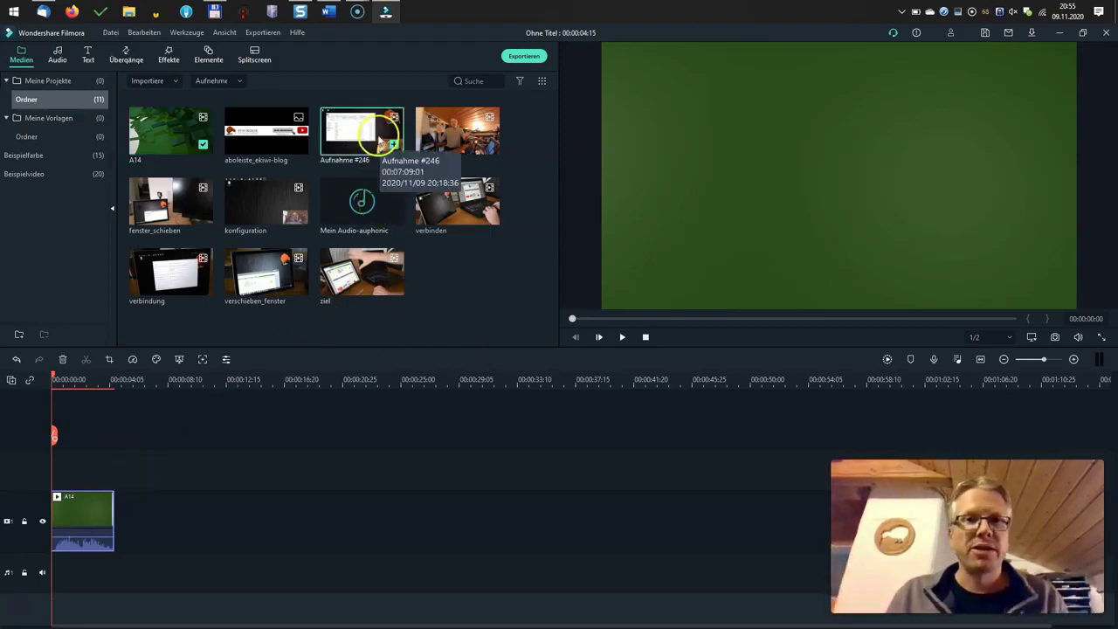
pyautogui.moveTo(376, 128); pyautogui.dragTo(142, 540)
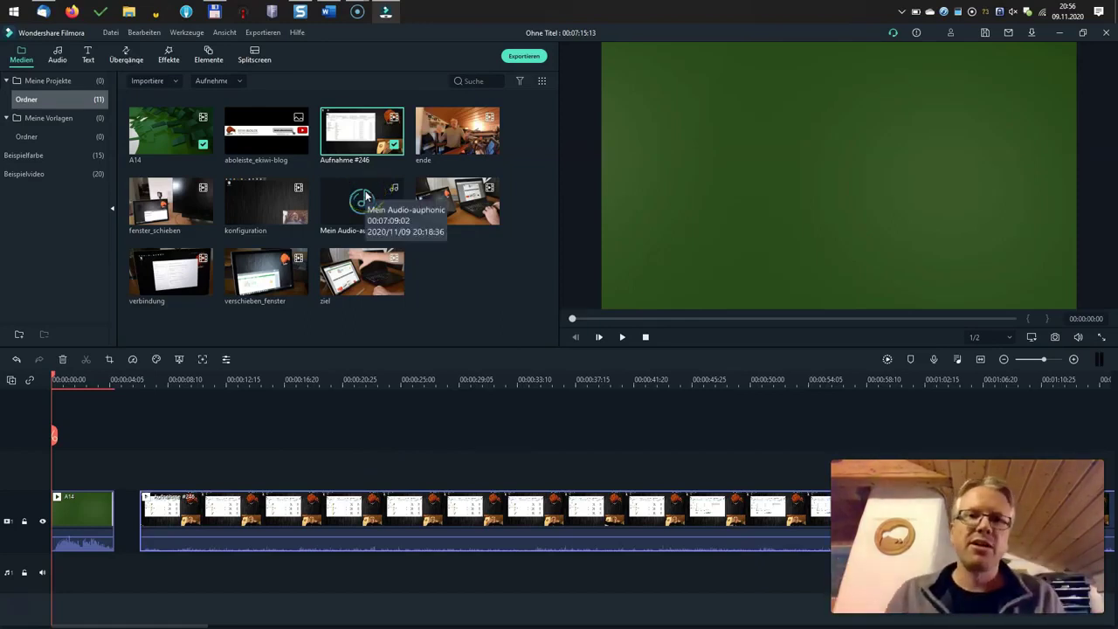
pyautogui.click(365, 197)
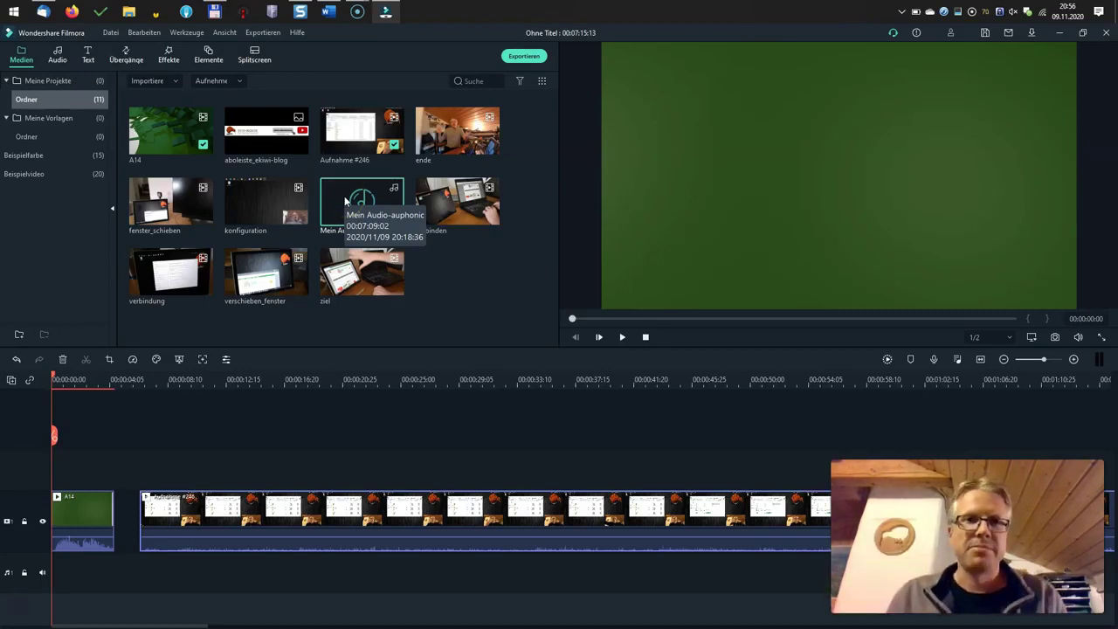
pyautogui.moveTo(345, 201); pyautogui.dragTo(141, 537)
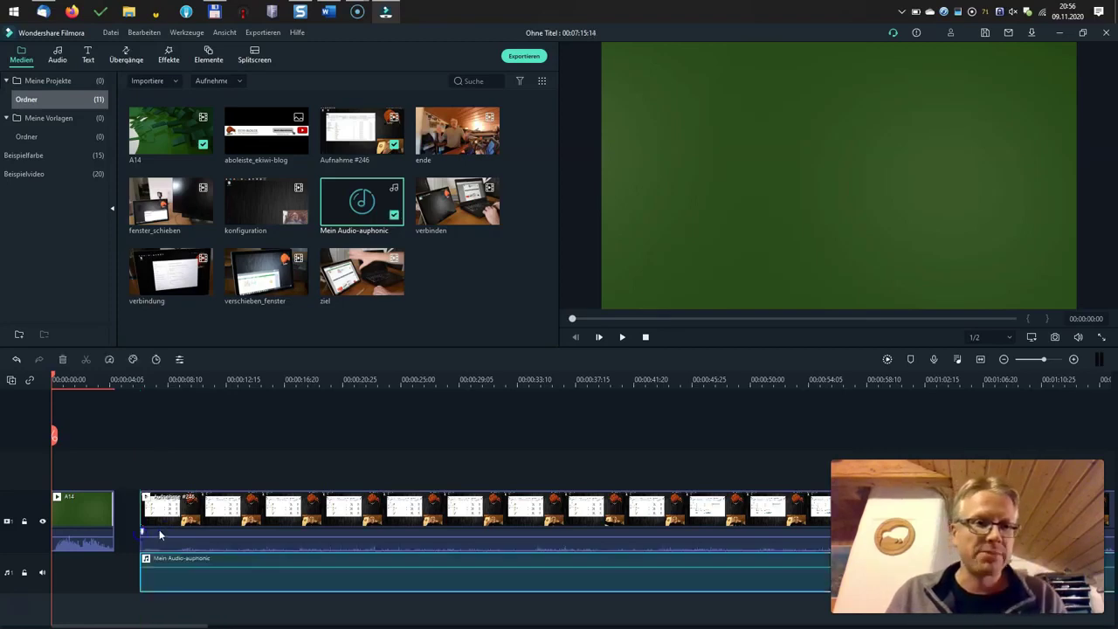
pyautogui.click(212, 504)
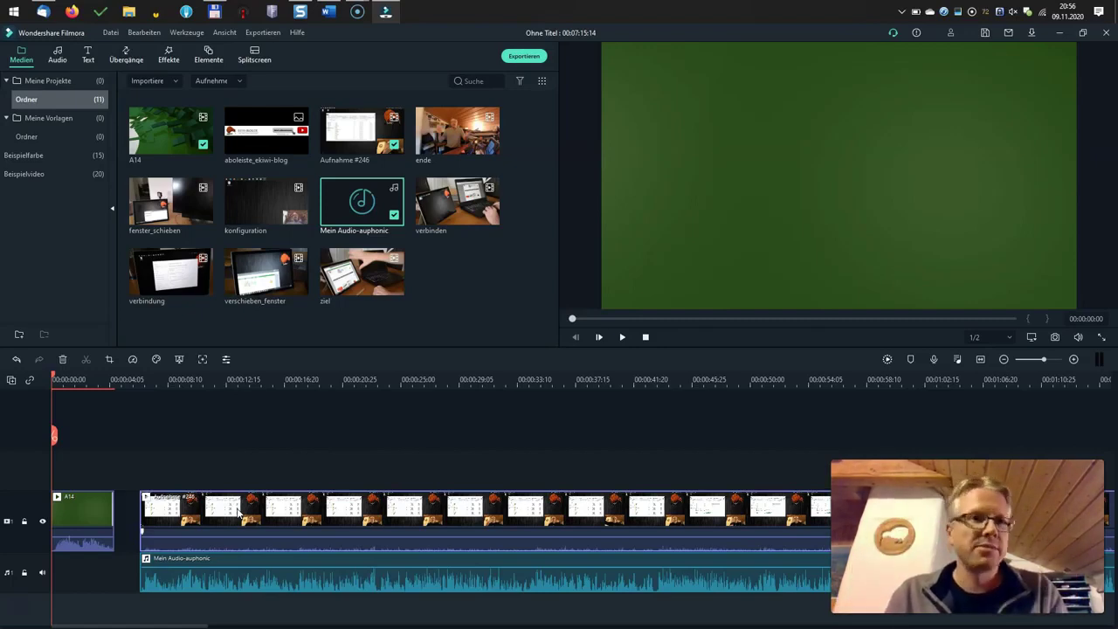
# Step: View the list of keyboard shortcuts and close it without changes
pyautogui.click(110, 32)
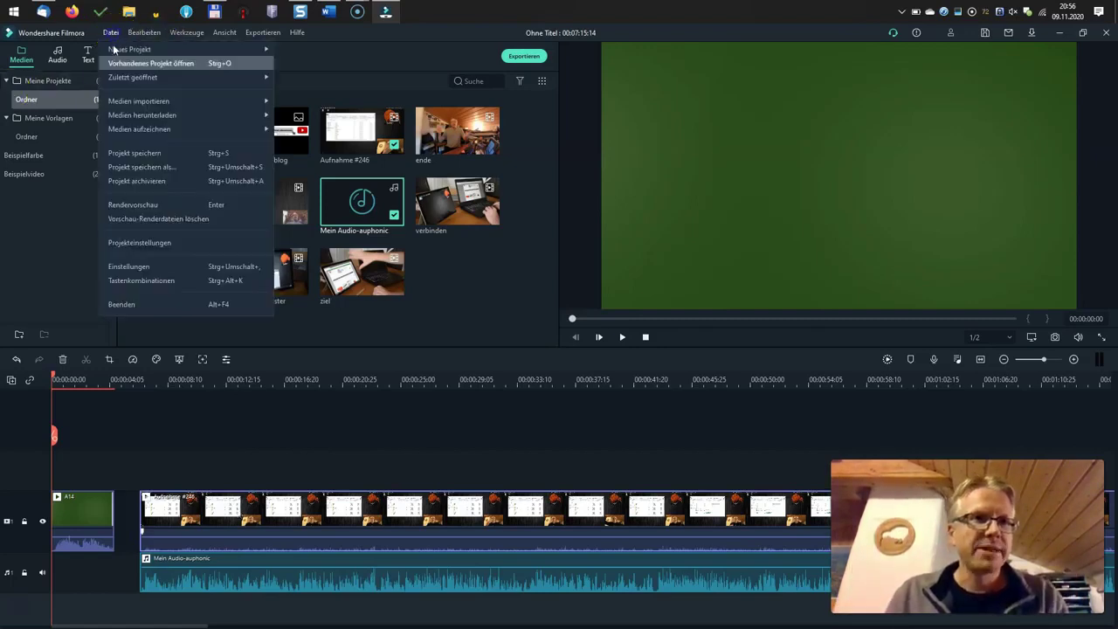
pyautogui.click(131, 280)
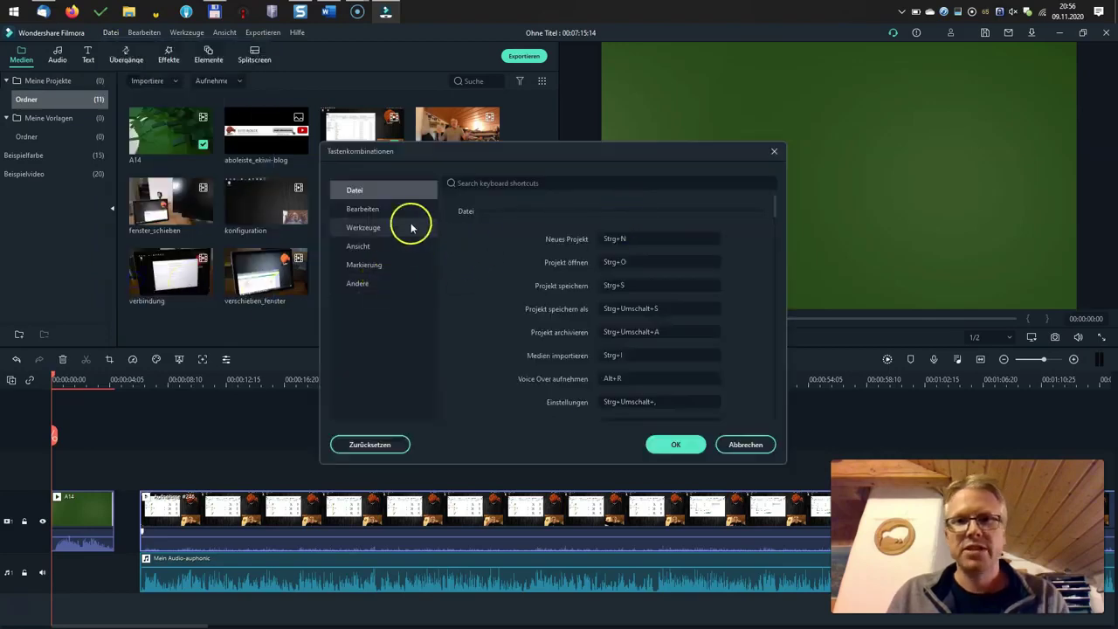
pyautogui.click(755, 444)
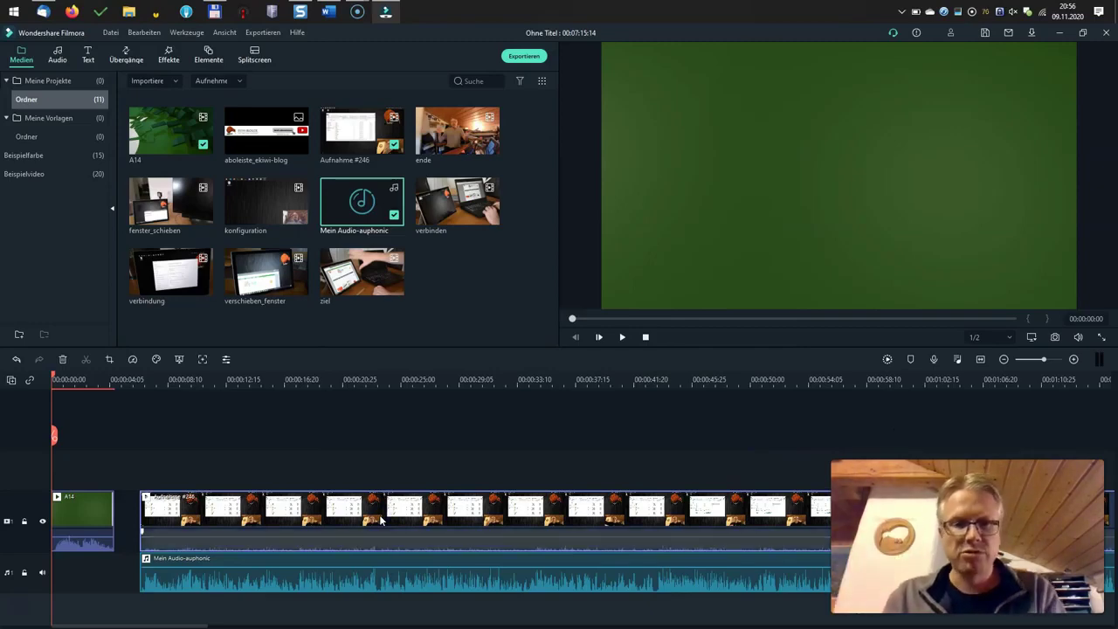
# Step: Close the gap after A14 by moving Aufnahme #246 and the Mein Audio-auphonic track so both start where A14 ends
pyautogui.click(427, 579)
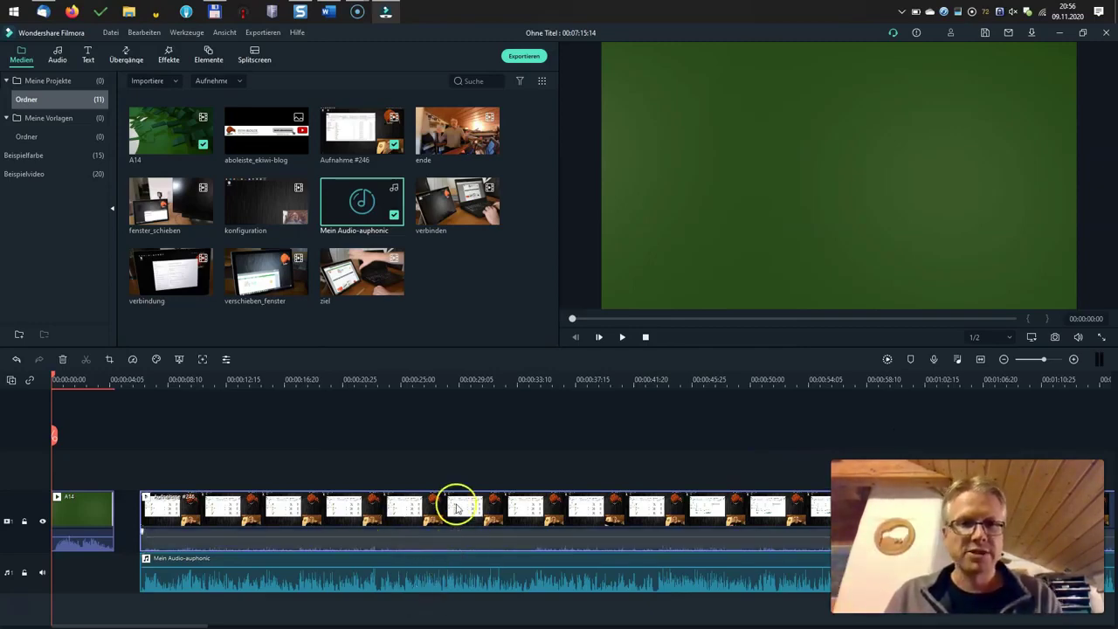
pyautogui.moveTo(457, 506); pyautogui.dragTo(427, 509)
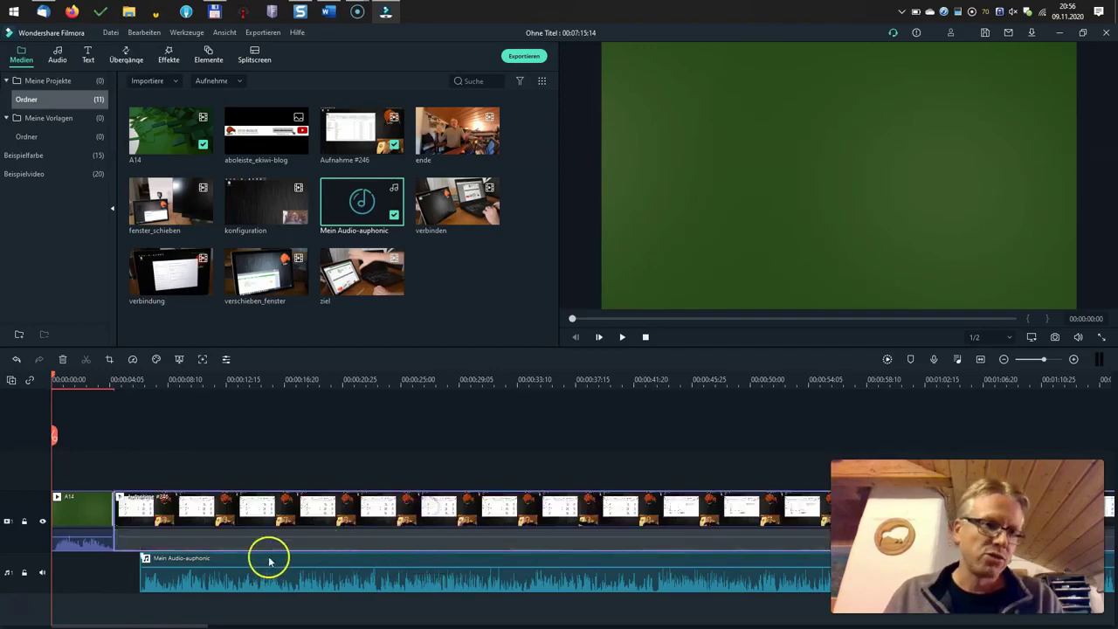
pyautogui.moveTo(267, 556); pyautogui.dragTo(228, 566)
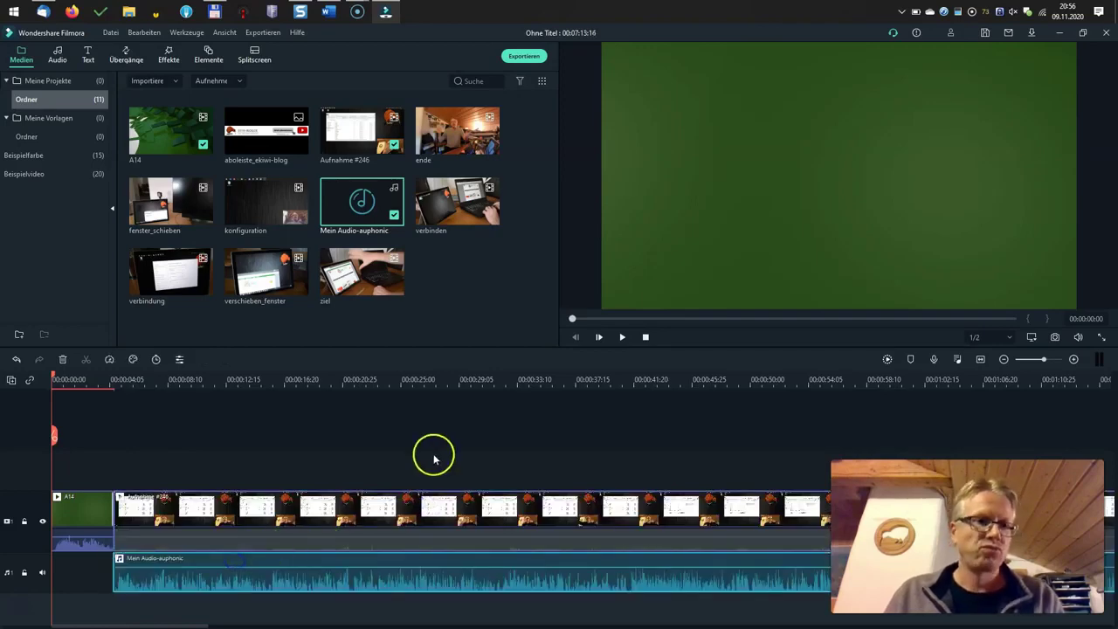
pyautogui.moveTo(129, 562)
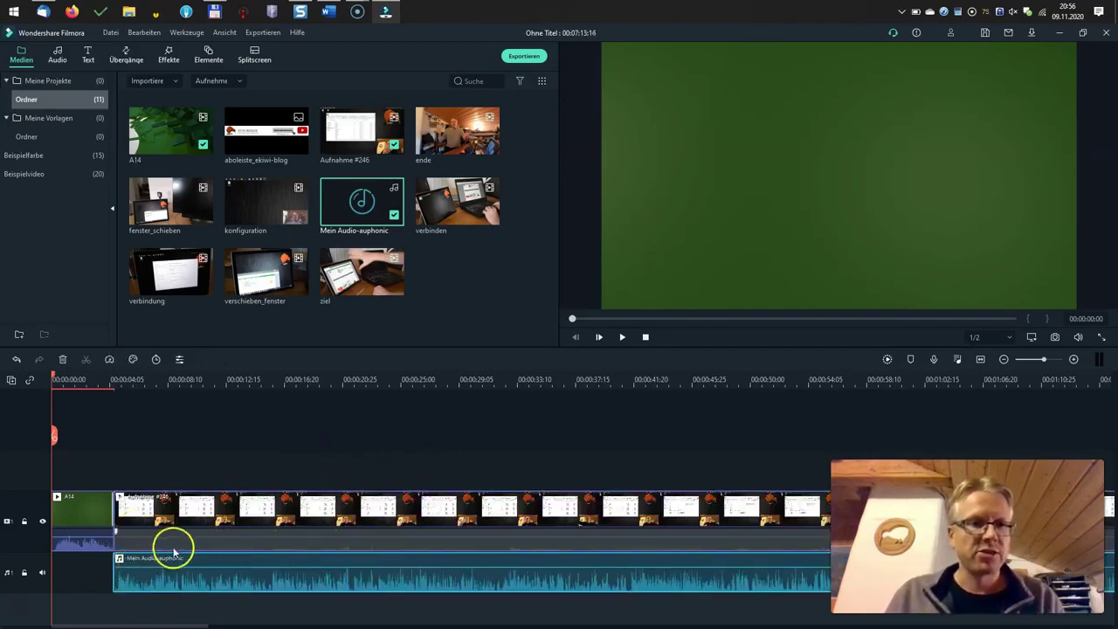
pyautogui.moveTo(214, 543)
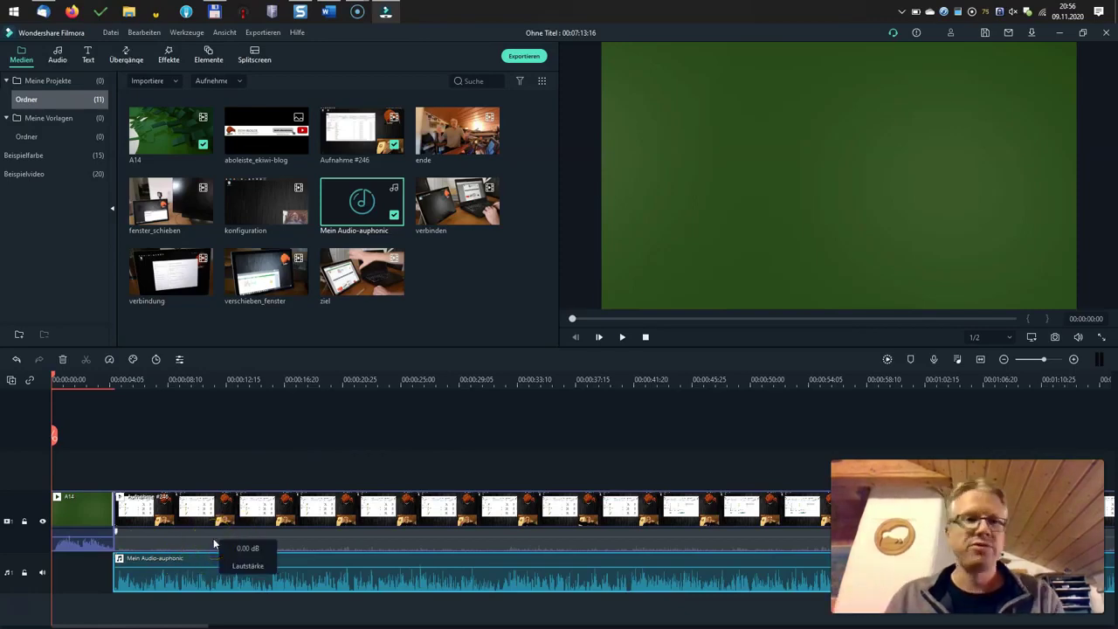
# Step: Apply the 3D transition Kugel Twist 4 at the cut between A14 and Aufnahme #246
pyautogui.click(136, 58)
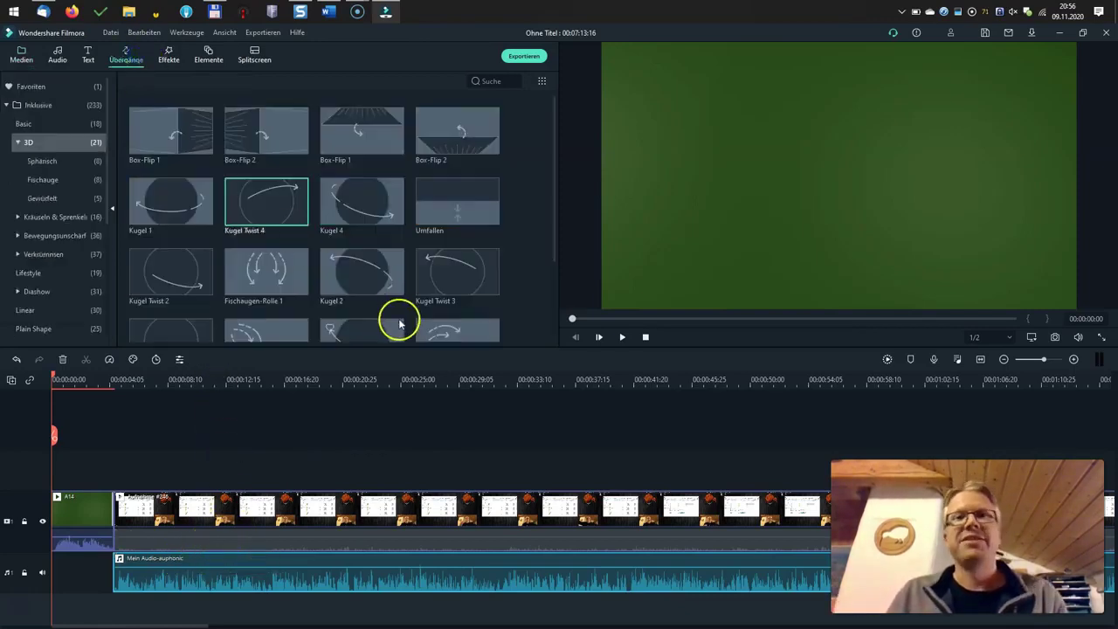
pyautogui.click(76, 178)
pyautogui.click(68, 187)
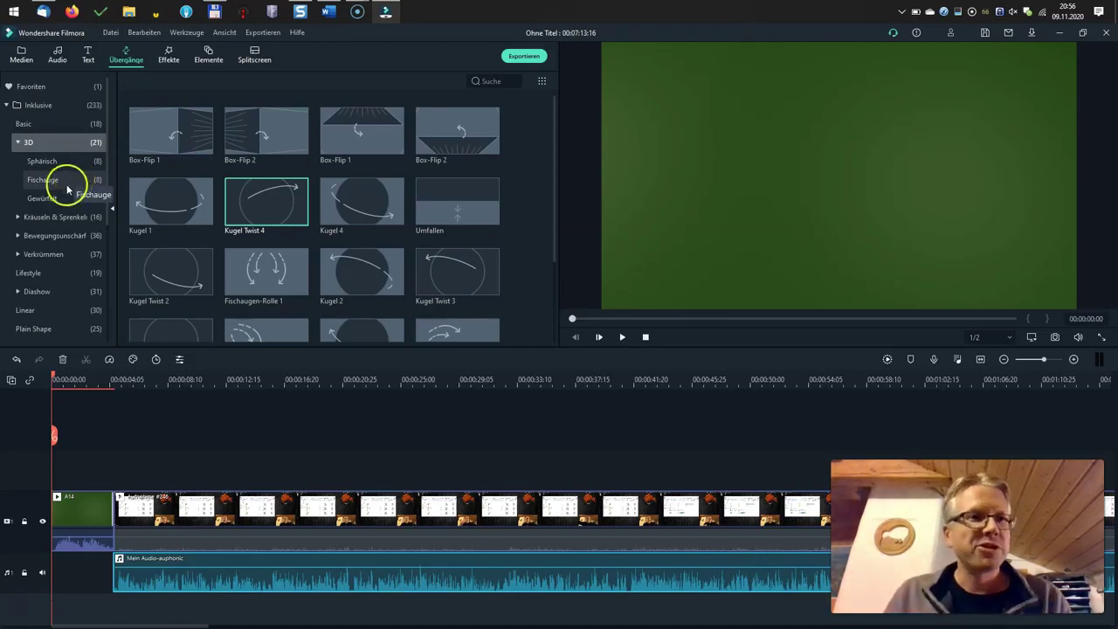
pyautogui.moveTo(223, 183); pyautogui.dragTo(148, 443)
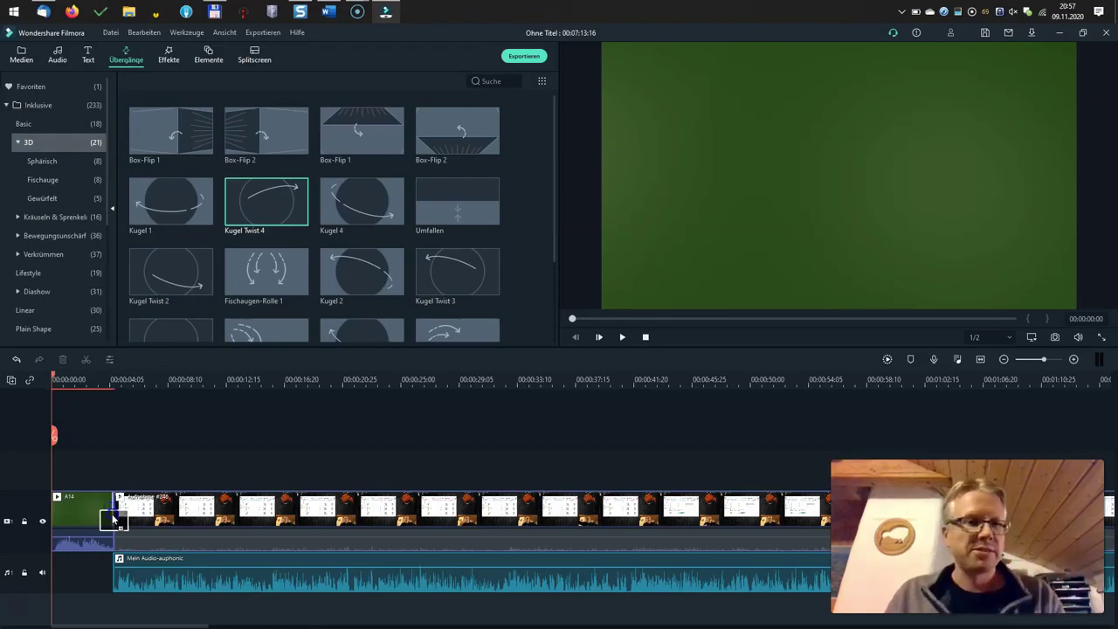
# Step: Preview the transition by playing the timeline from shortly before the end of A14 into Aufnahme #246
pyautogui.click(97, 382)
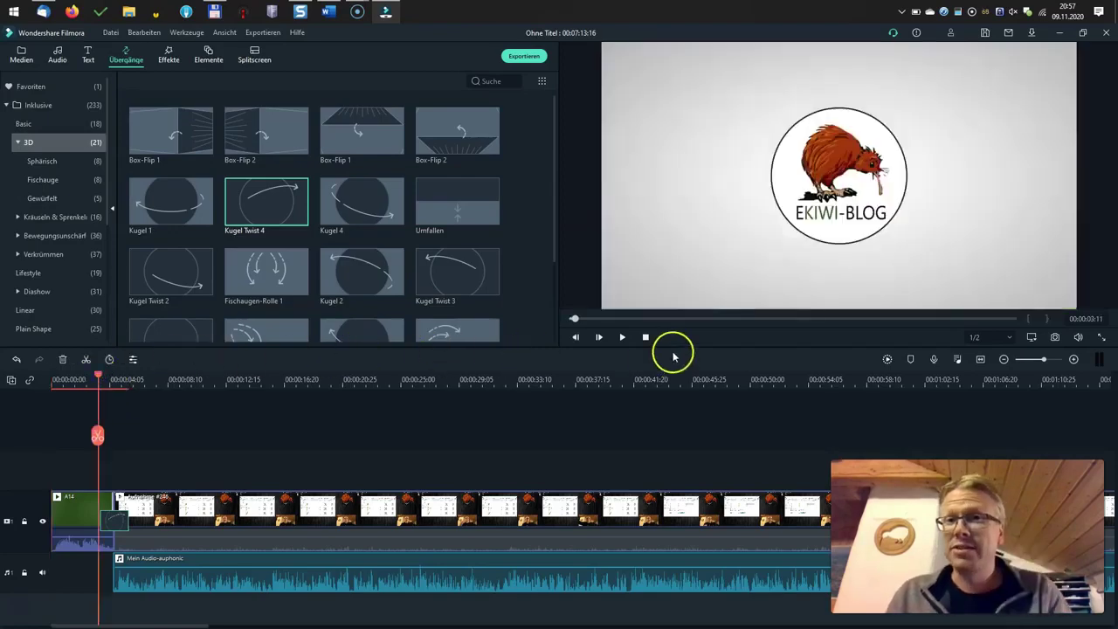
pyautogui.click(622, 337)
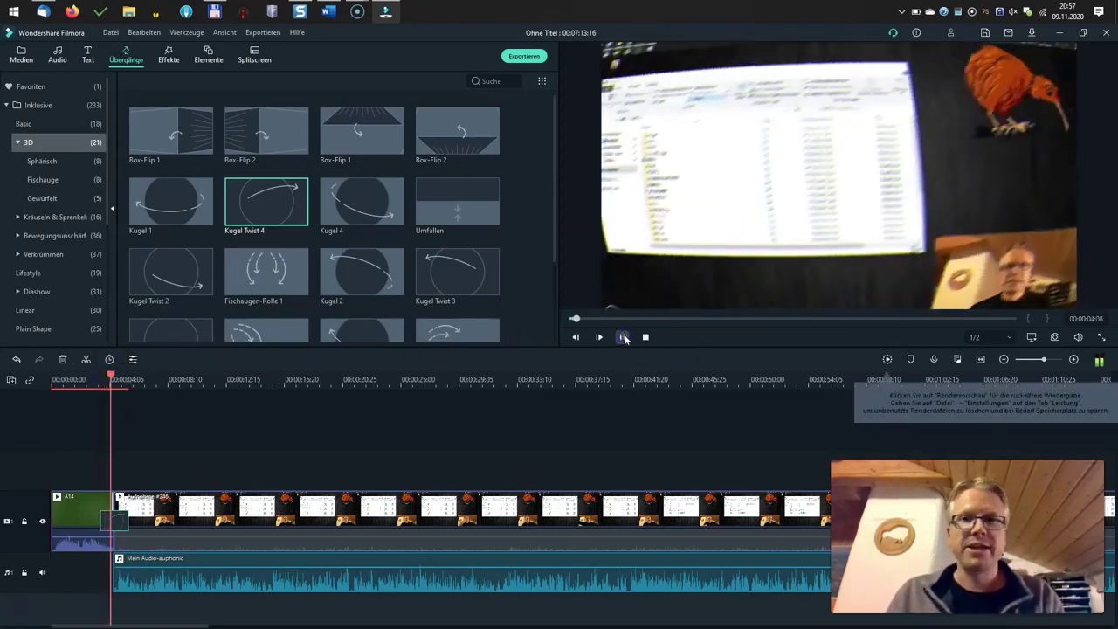
pyautogui.click(623, 338)
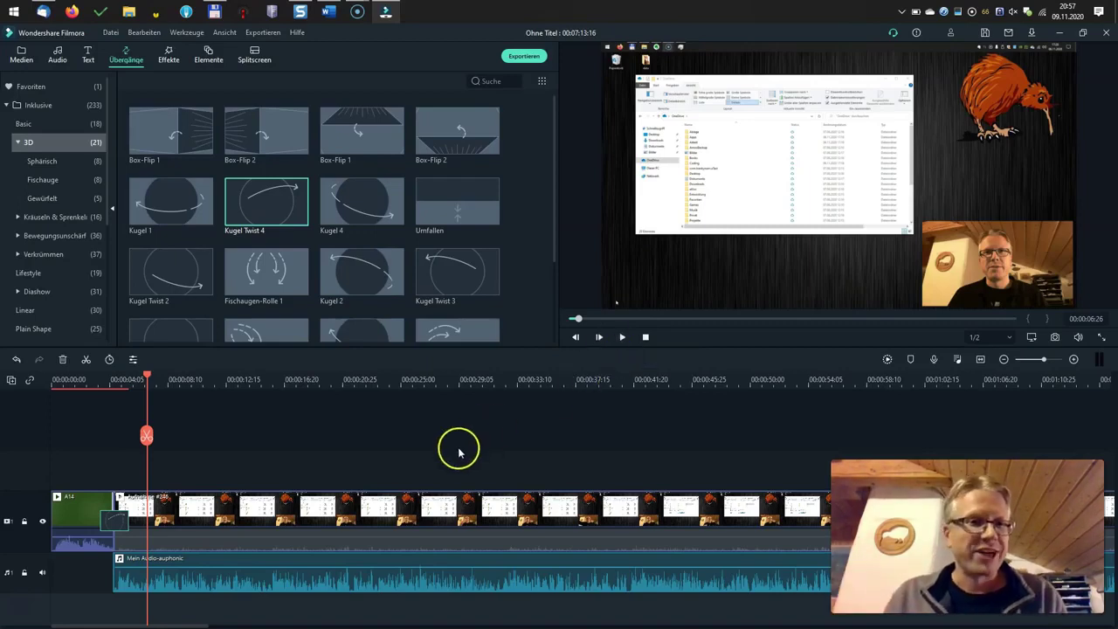
# Step: Place the aboleiste_ekiwi-blog image on a second video track above Aufnahme #246, starting at about 12 seconds
pyautogui.moveTo(236, 214)
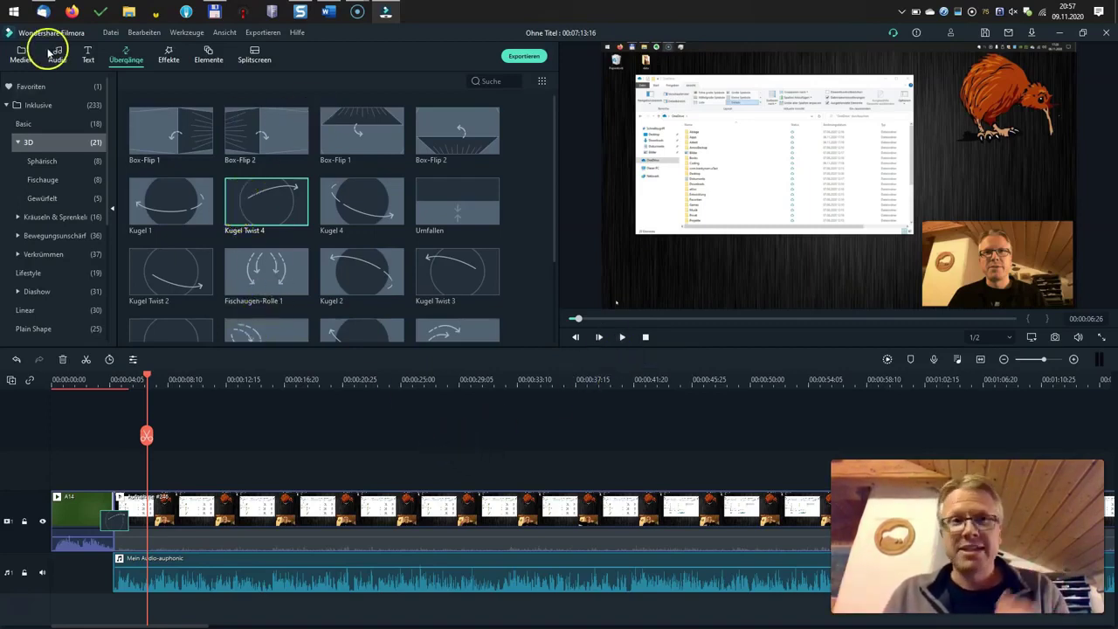
pyautogui.click(22, 55)
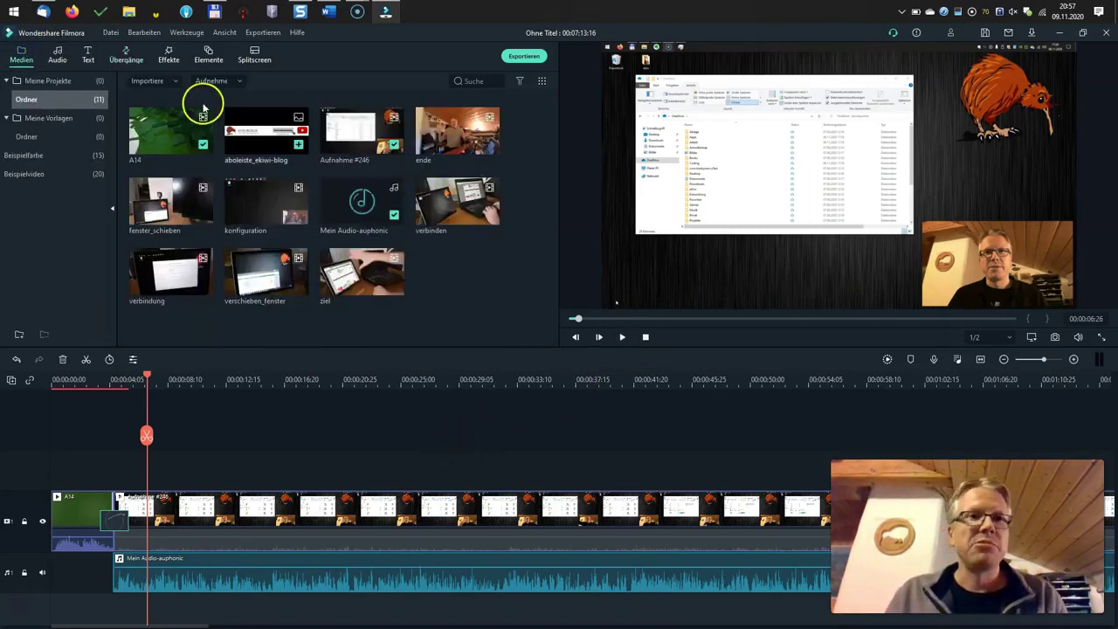
pyautogui.click(267, 138)
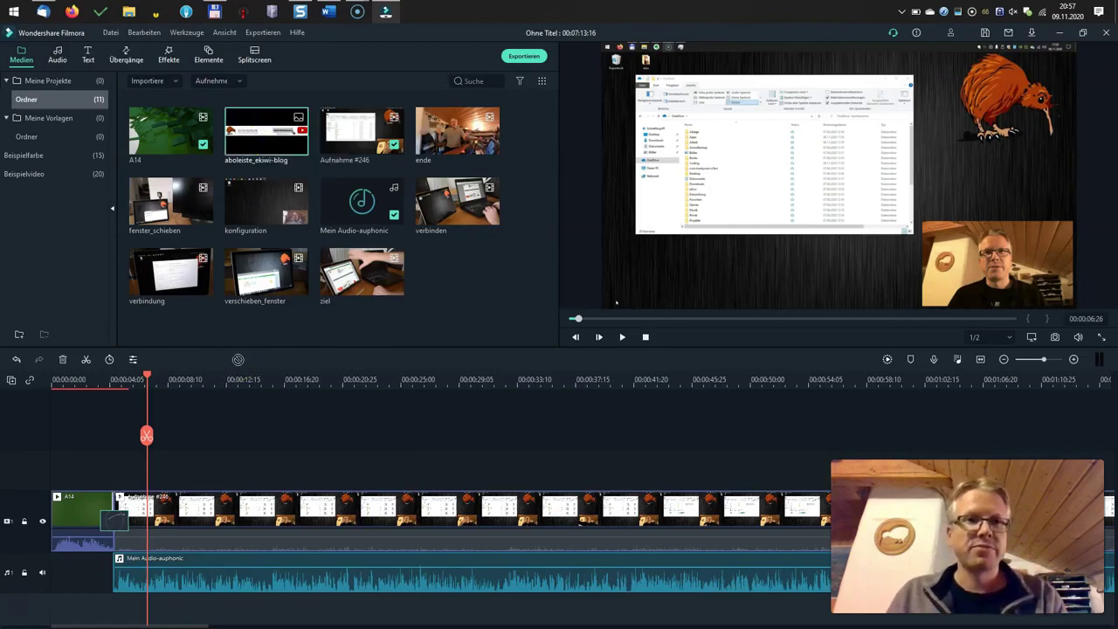
pyautogui.moveTo(267, 138); pyautogui.dragTo(223, 441)
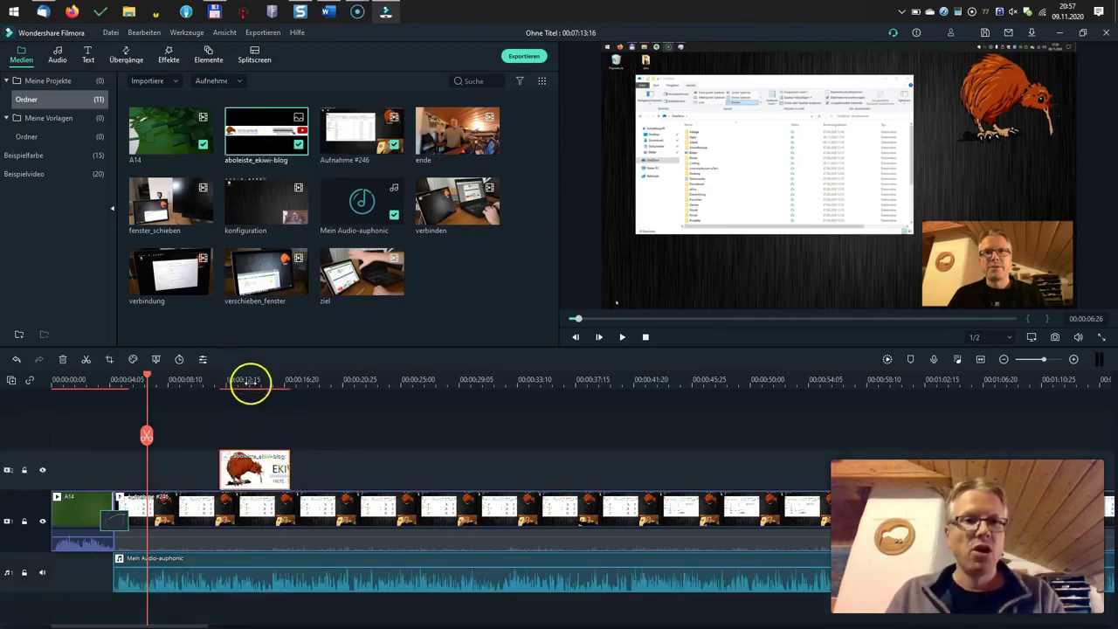
# Step: Show the frame at 00:00:14:10 and move the subscribe banner to the upper edge of the video picture
pyautogui.click(251, 381)
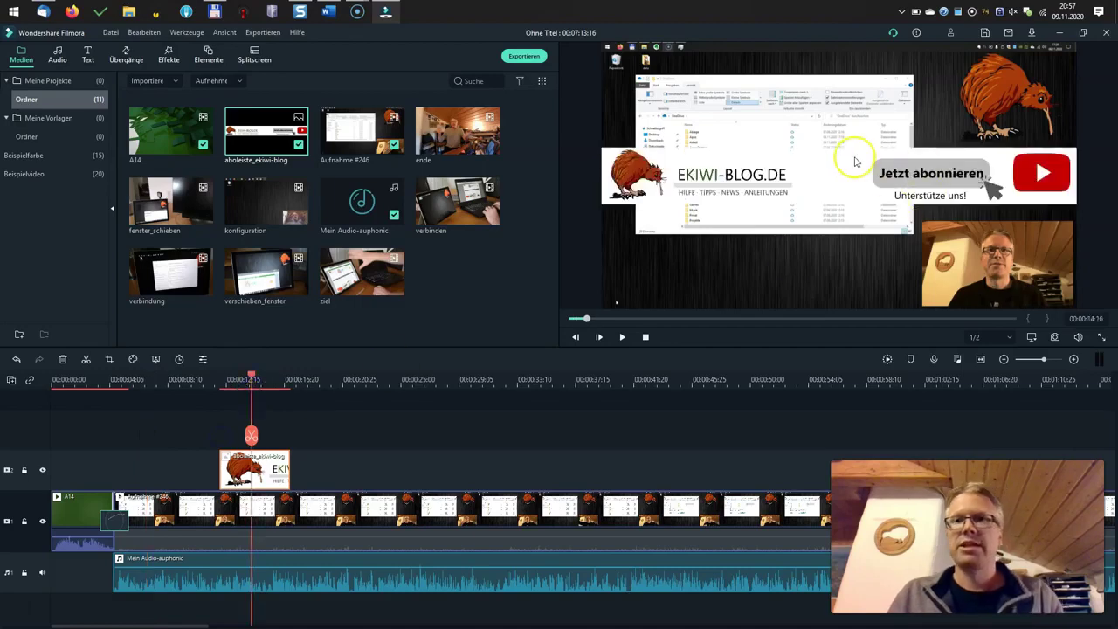
pyautogui.moveTo(826, 174); pyautogui.dragTo(829, 74)
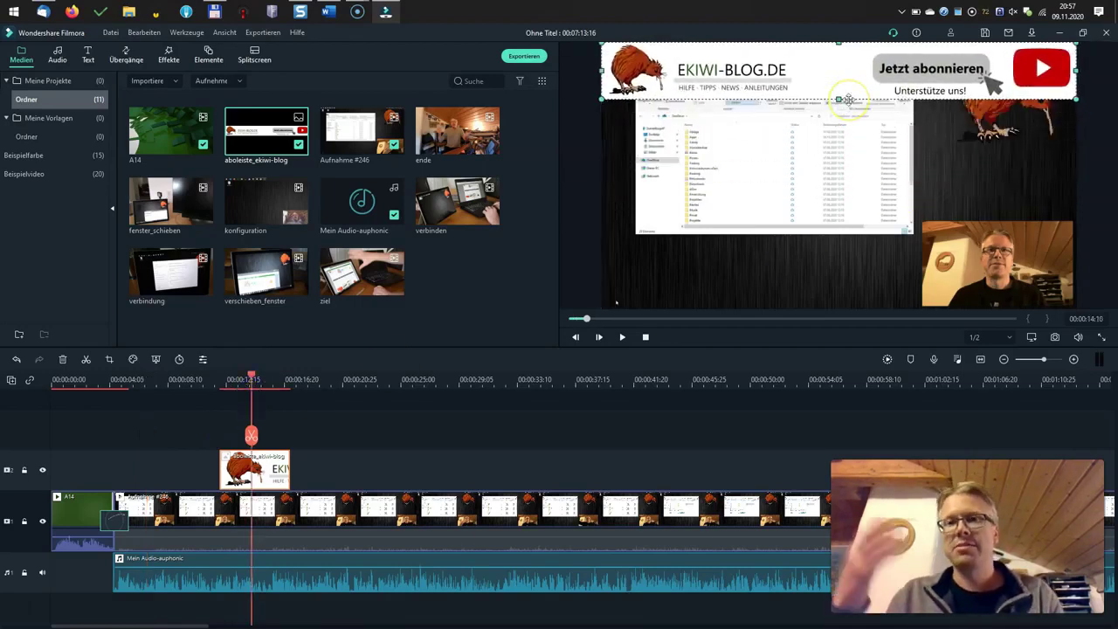
pyautogui.click(869, 193)
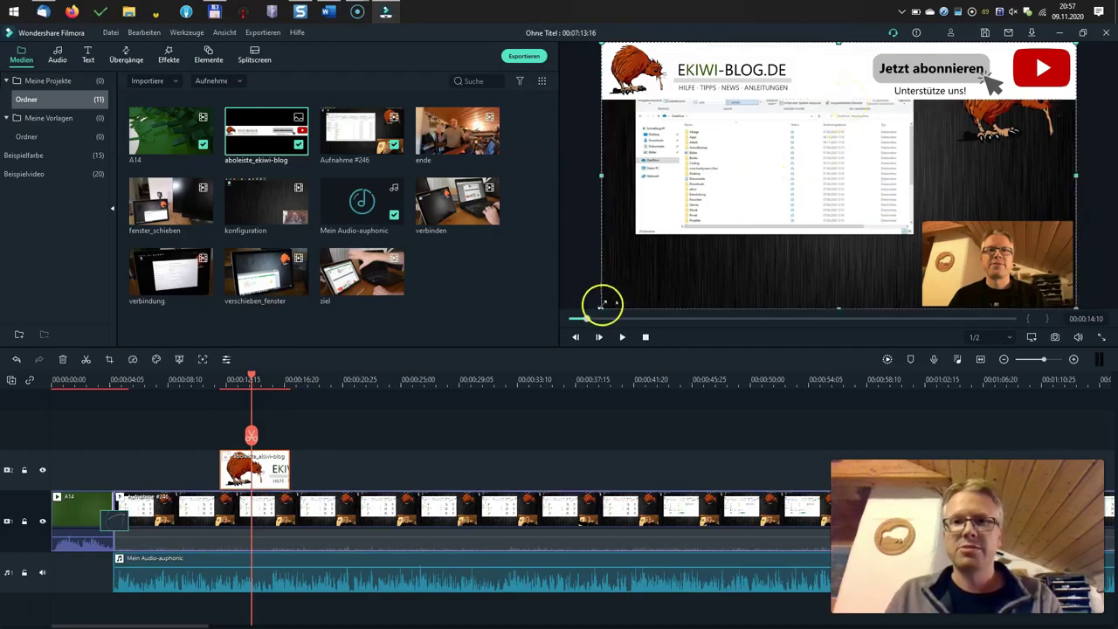
# Step: Try shrinking the Aufnahme #246 picture towards its upper corner, undo the resize, and select the subscribe banner in the preview
pyautogui.moveTo(600, 308); pyautogui.dragTo(762, 218)
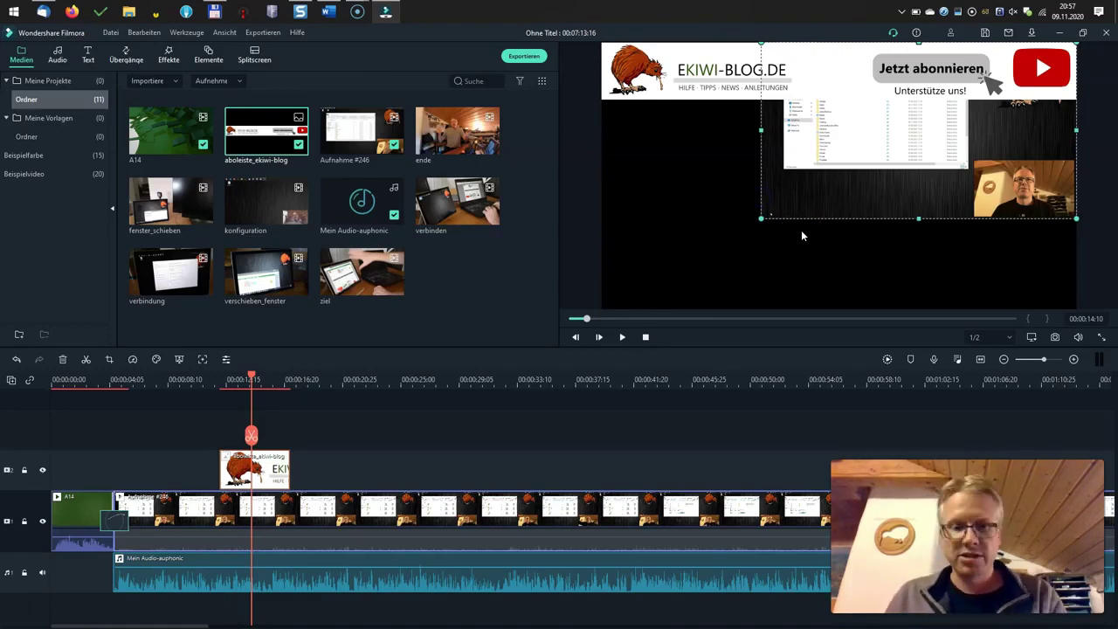
pyautogui.hotkey('ctrl', 'z')
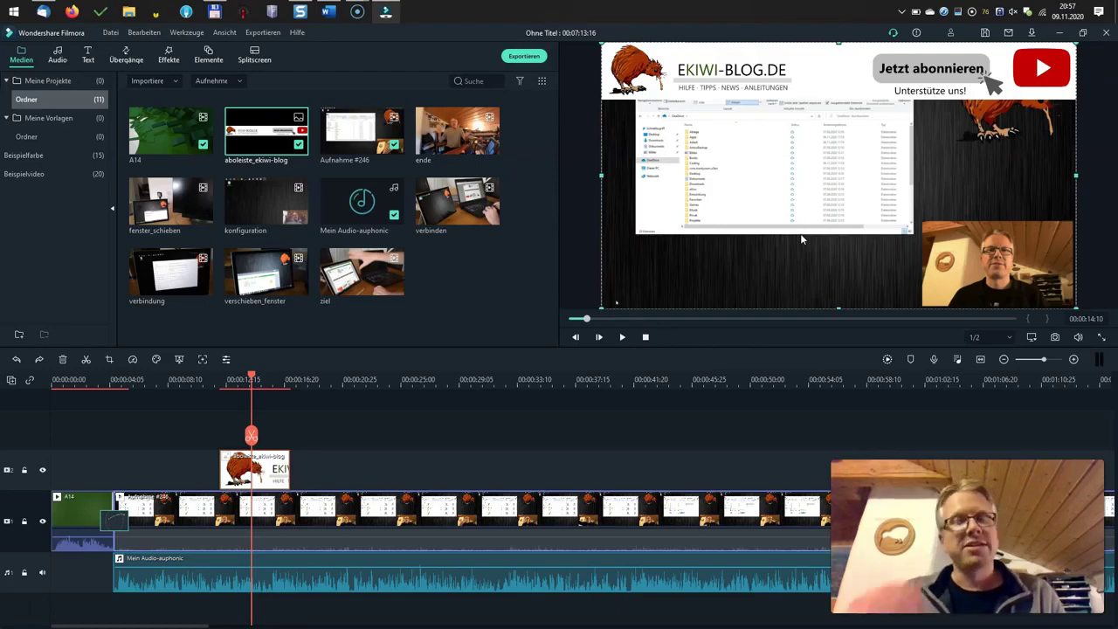
pyautogui.click(722, 127)
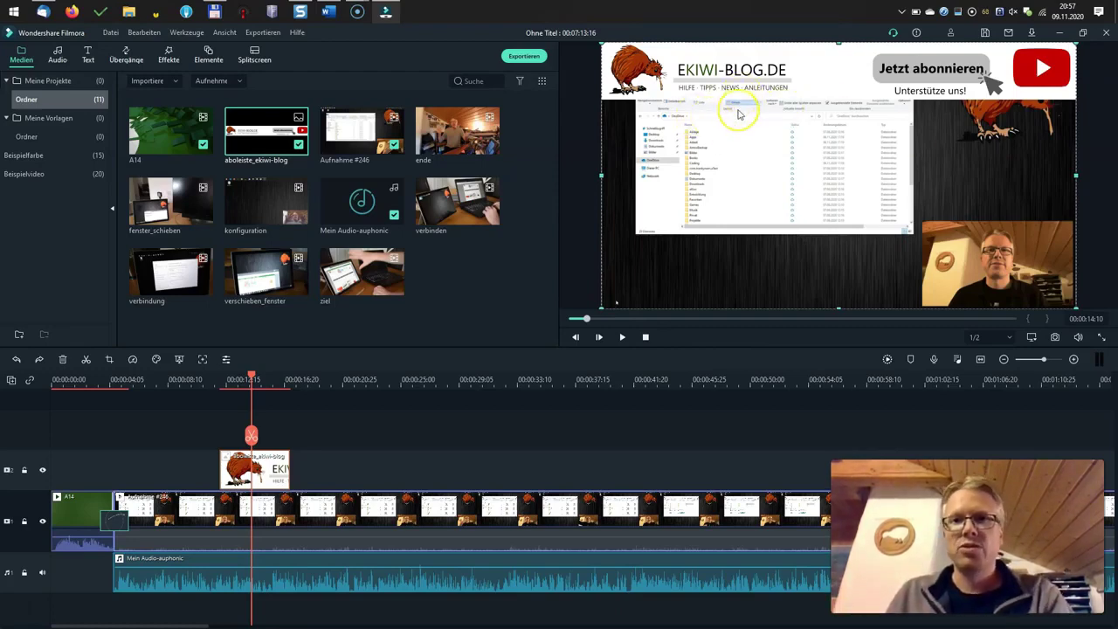
pyautogui.click(738, 90)
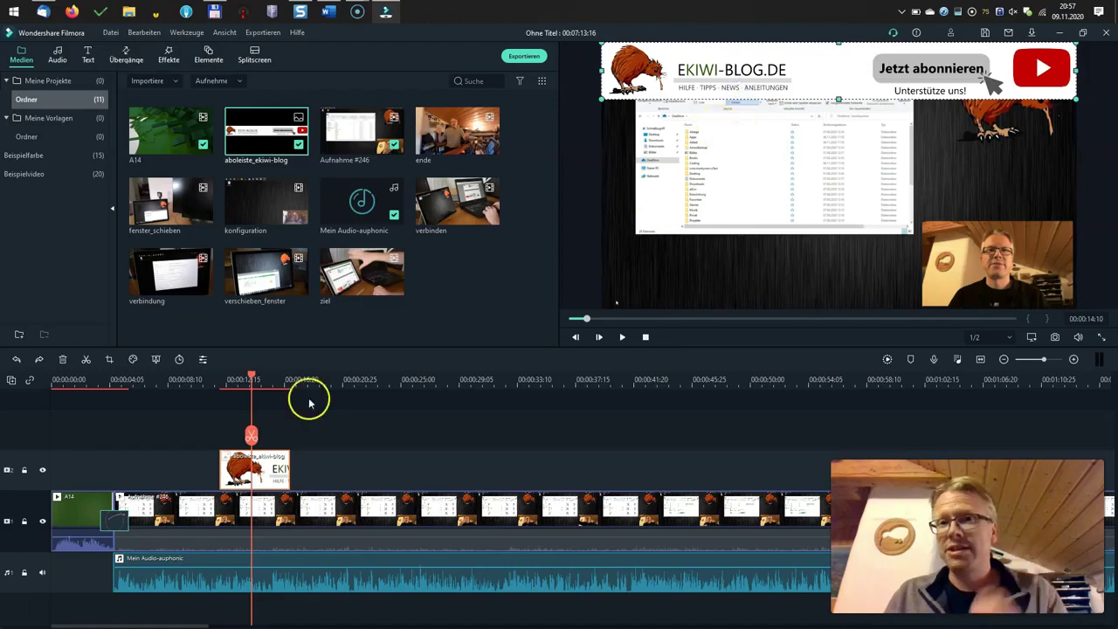
# Step: Preview the banner's appearance by playing the timeline from about 10 seconds until the banner is on screen
pyautogui.click(197, 385)
pyautogui.click(622, 337)
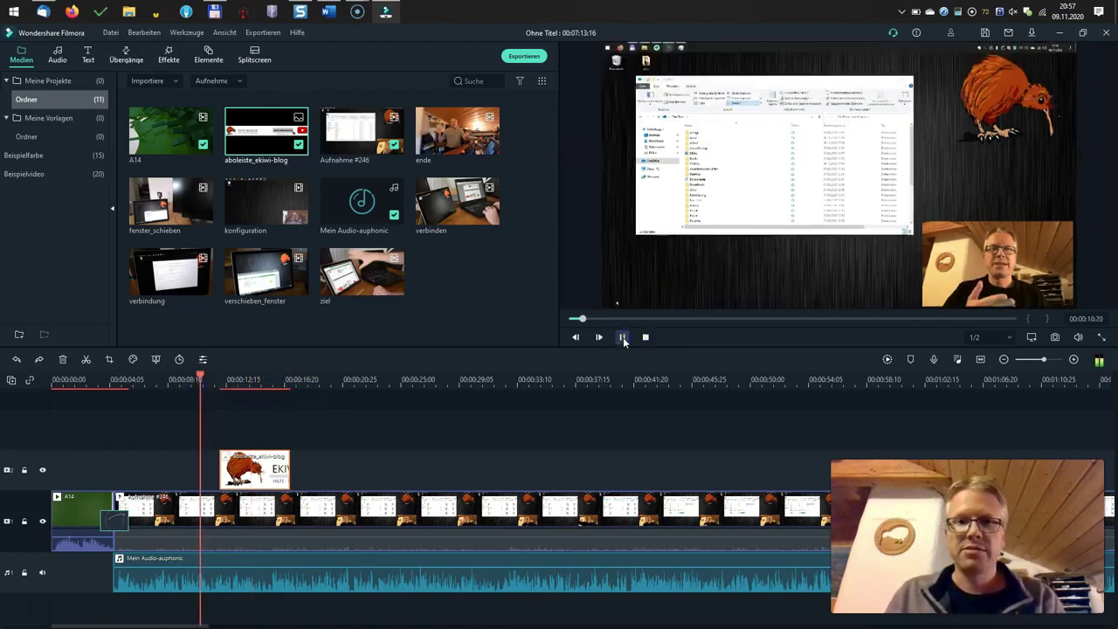
pyautogui.click(623, 337)
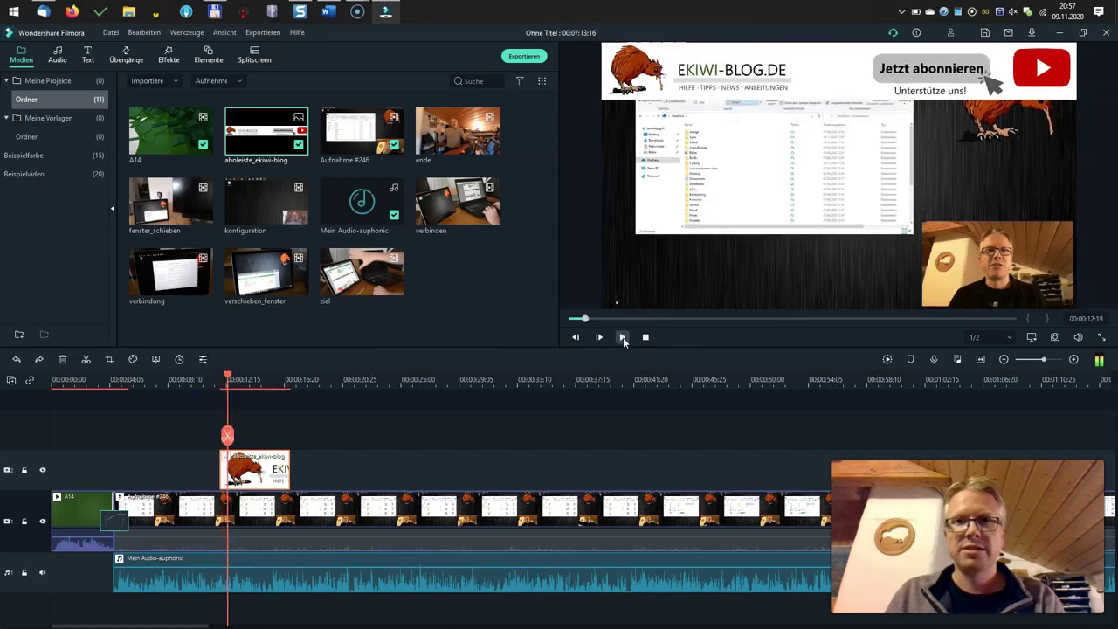
pyautogui.click(582, 337)
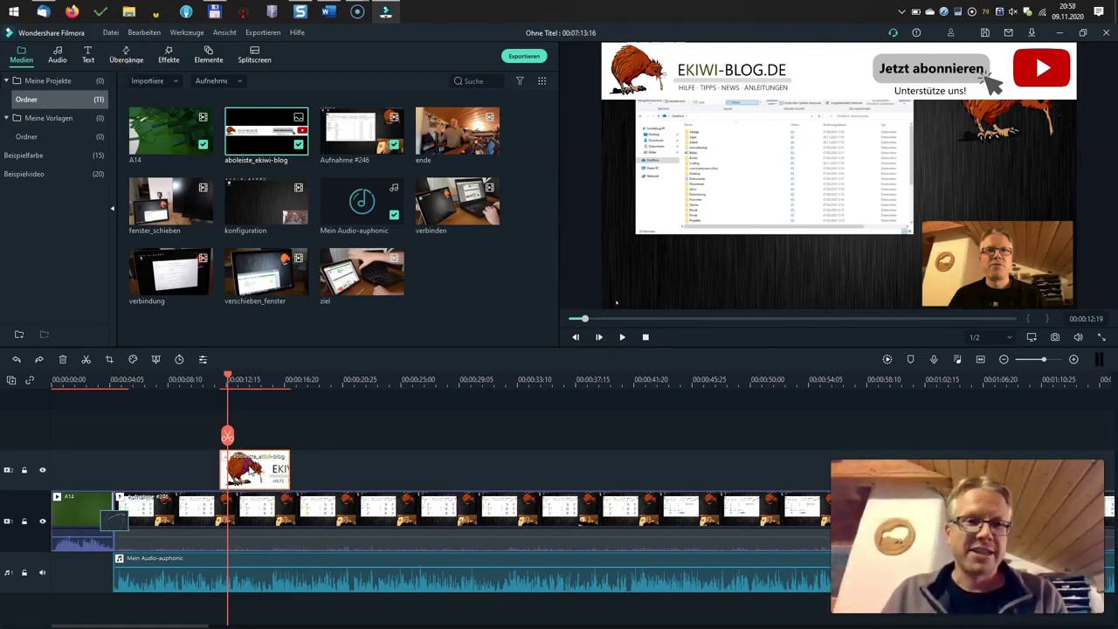
# Step: Apply the preset motion Boom! to the aboleiste_ekiwi-blog banner clip
pyautogui.doubleClick(248, 469)
pyautogui.click(19, 76)
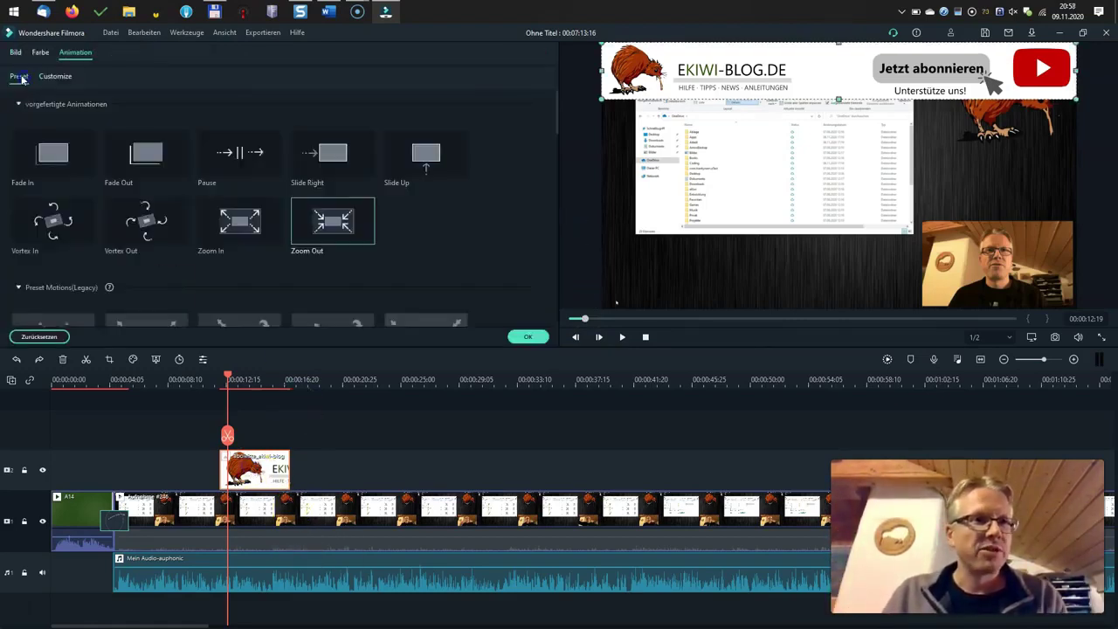
pyautogui.scroll(-3, 88, 271)
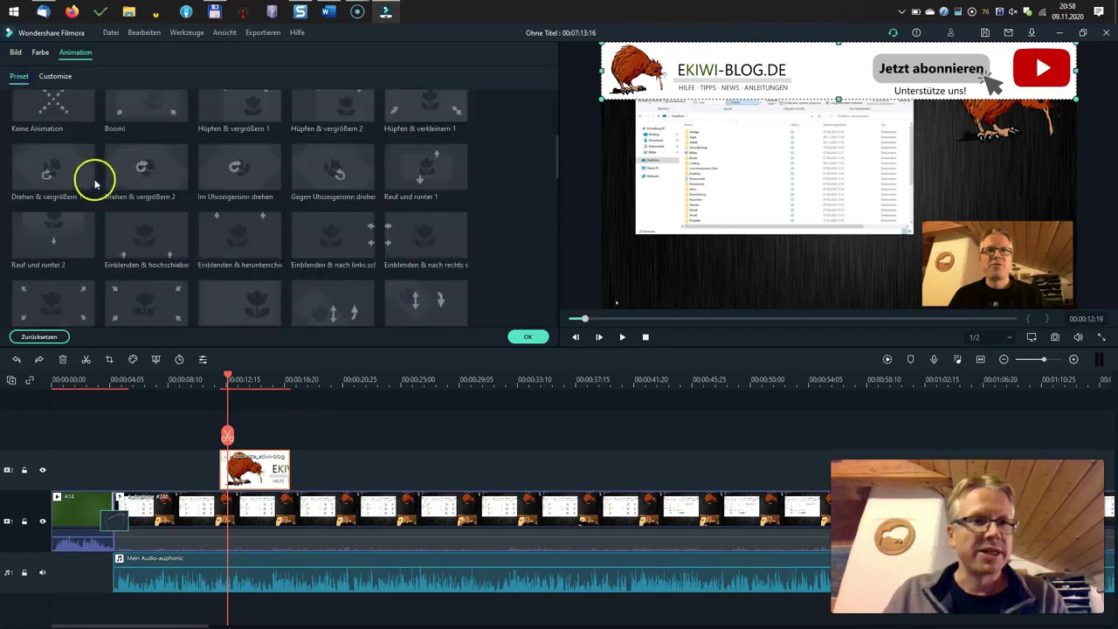
pyautogui.click(175, 112)
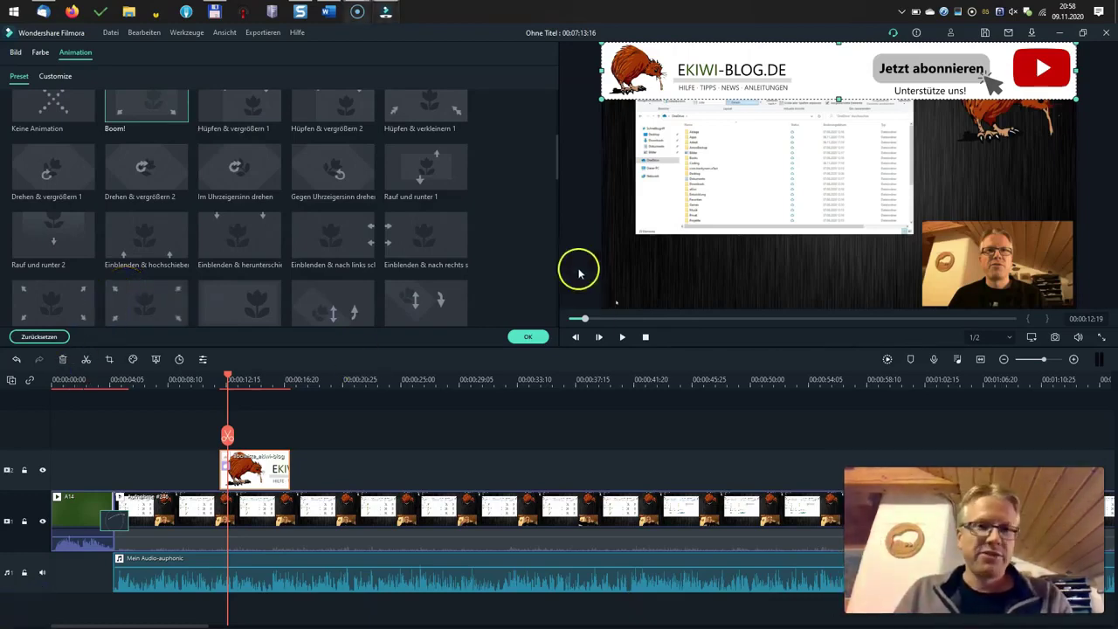
pyautogui.moveTo(552, 179); pyautogui.dragTo(565, 124)
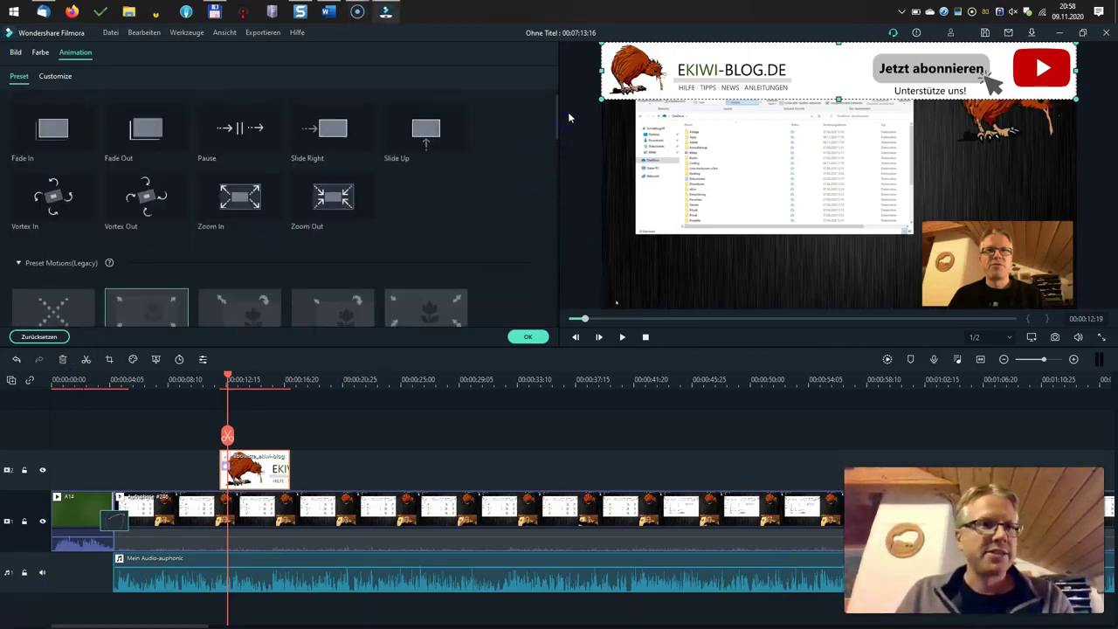
# Step: Look over the banner's custom animation settings and shorten the banner clip to end at about 16 seconds
pyautogui.click(55, 78)
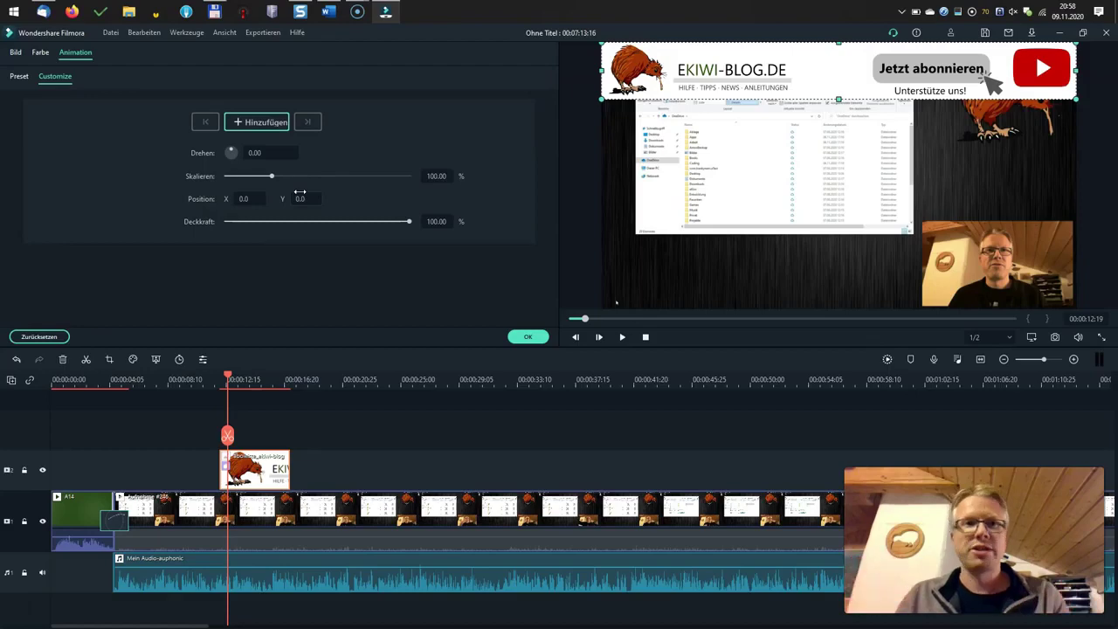
pyautogui.click(19, 76)
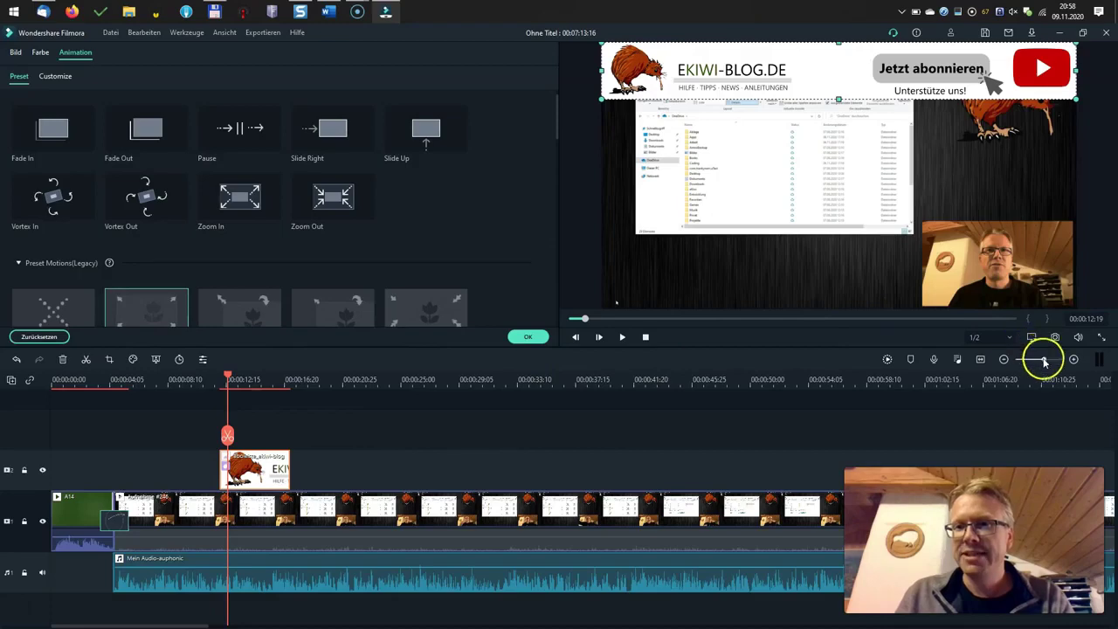
pyautogui.moveTo(1042, 359); pyautogui.dragTo(1055, 364)
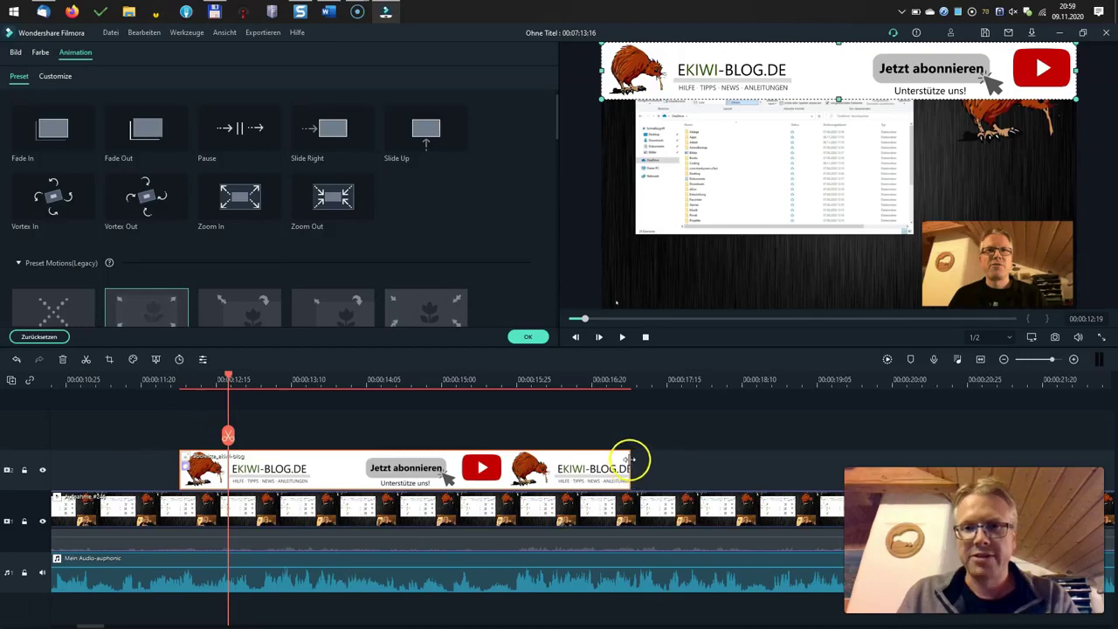
pyautogui.moveTo(631, 460); pyautogui.dragTo(573, 450)
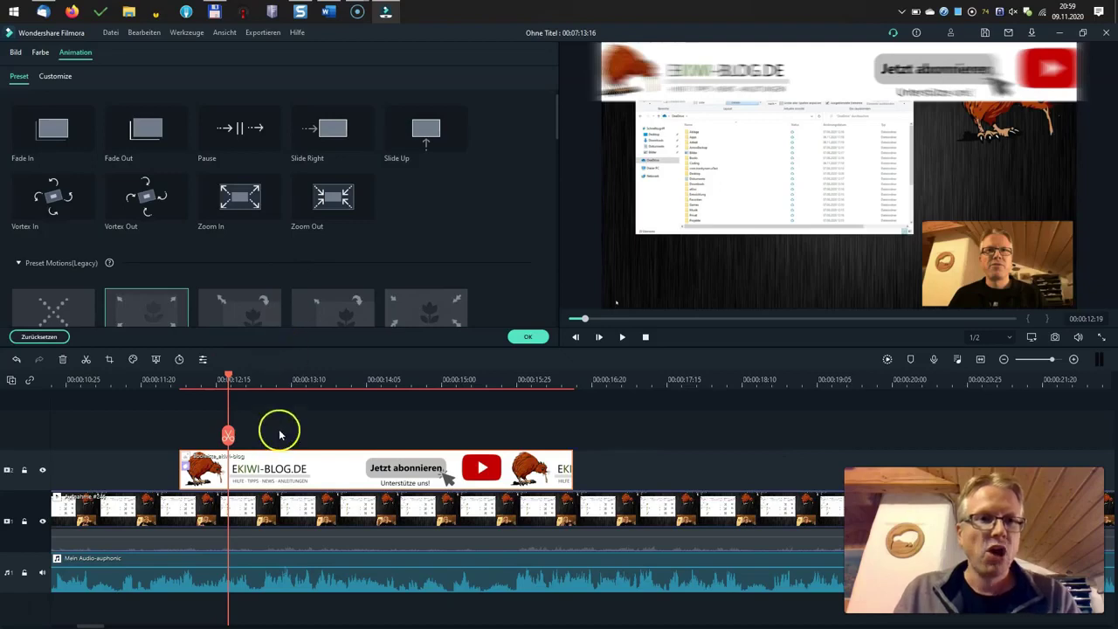
# Step: Replace the banner's preset motion with custom keyframes at 00:00:12:21 and at the clip's start, 00:00:12:03
pyautogui.click(53, 79)
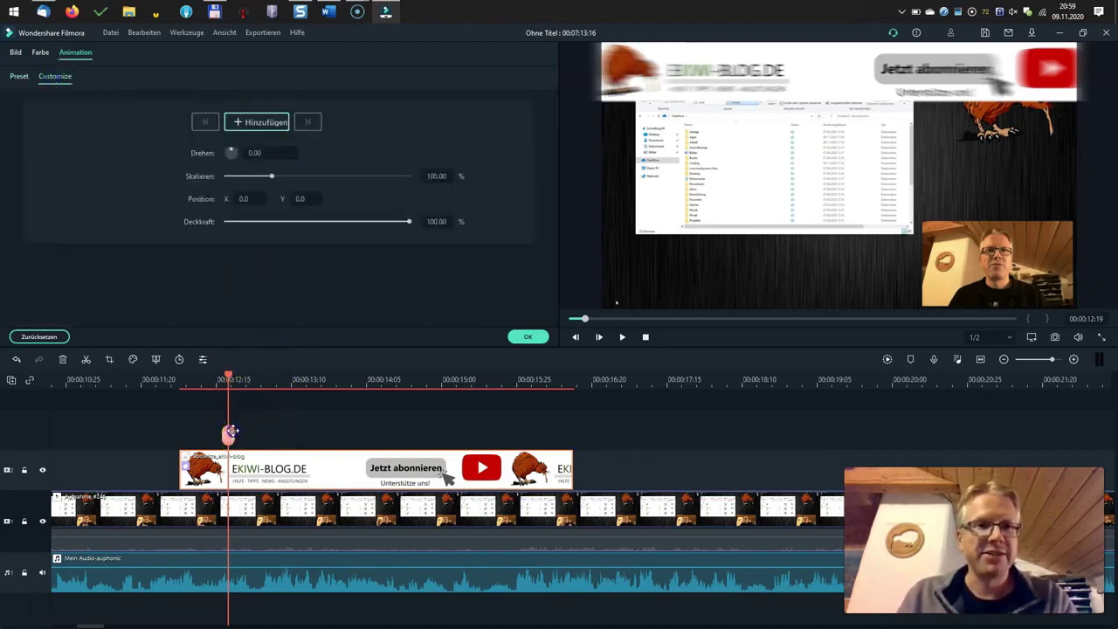
pyautogui.moveTo(230, 431); pyautogui.dragTo(234, 431)
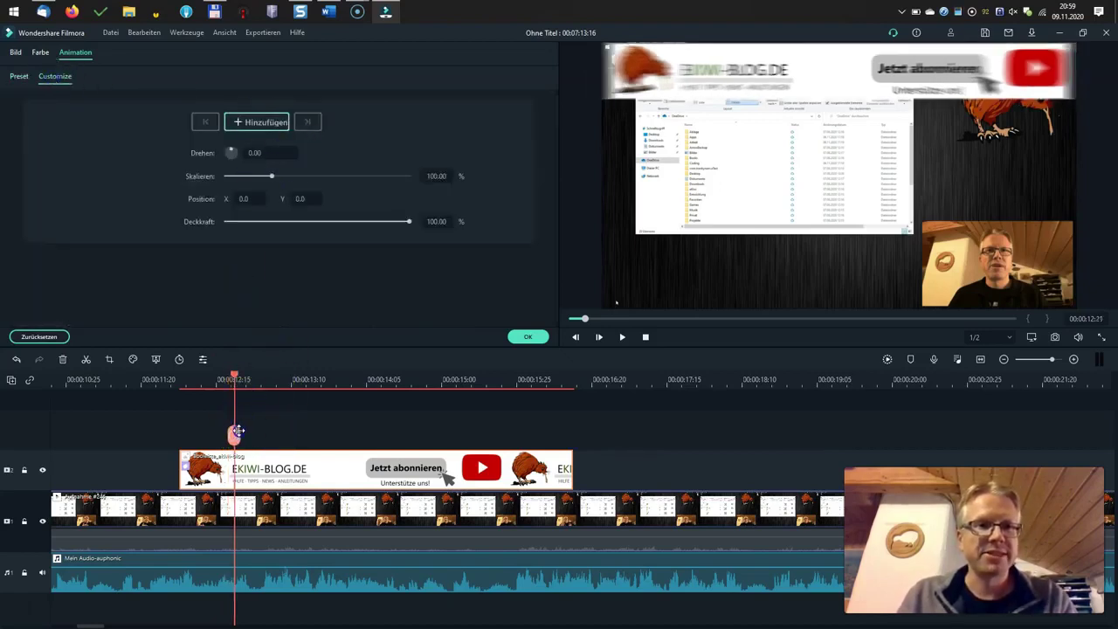
pyautogui.click(263, 124)
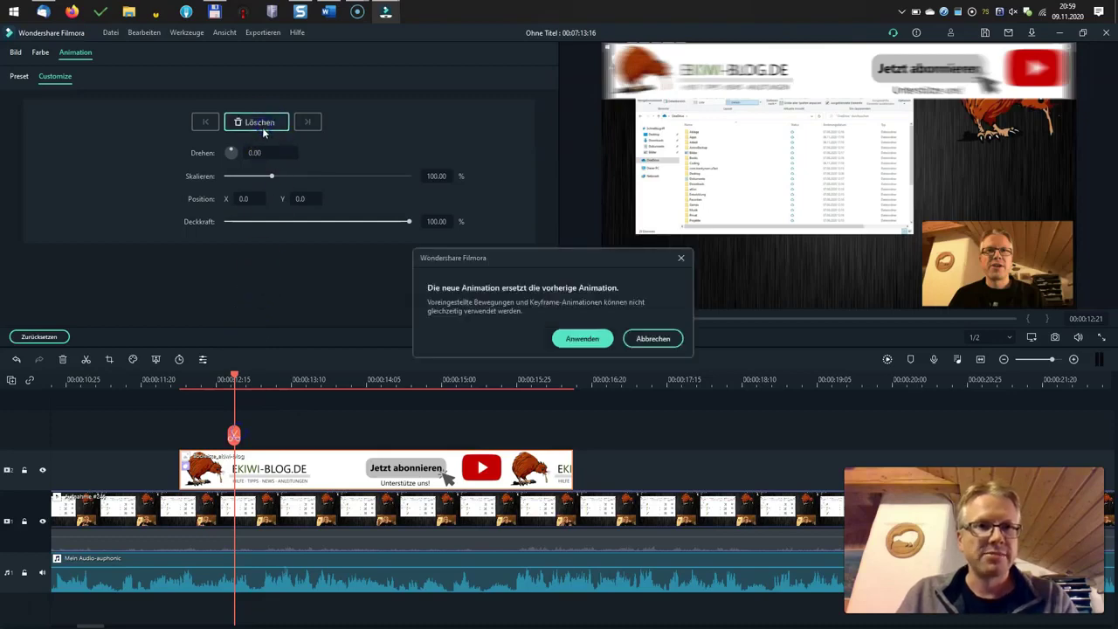
pyautogui.click(583, 339)
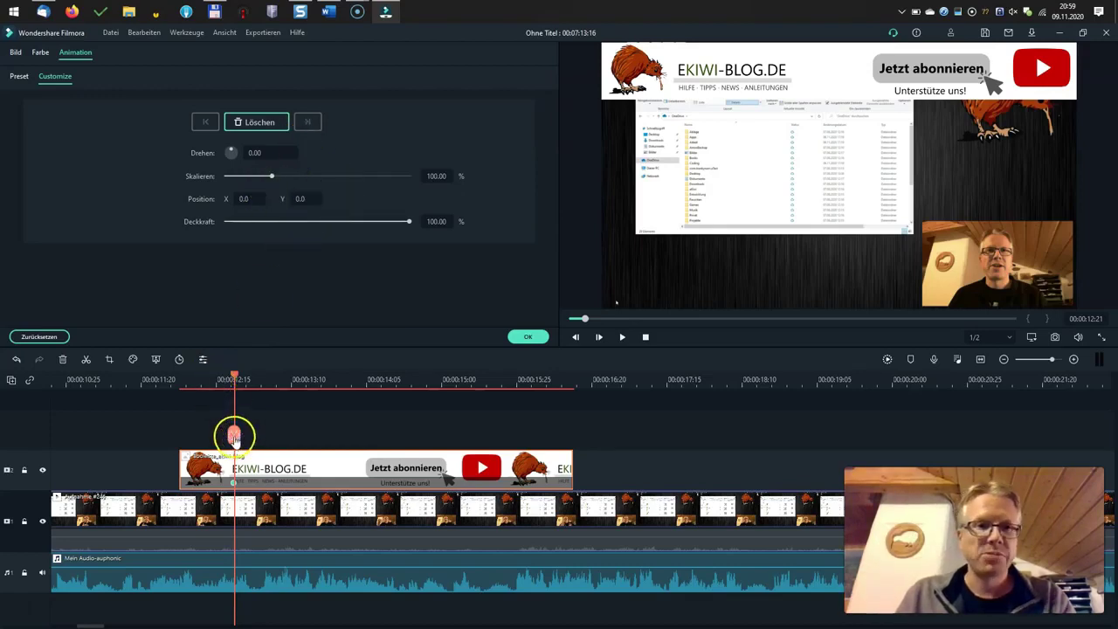
pyautogui.moveTo(235, 437); pyautogui.dragTo(181, 428)
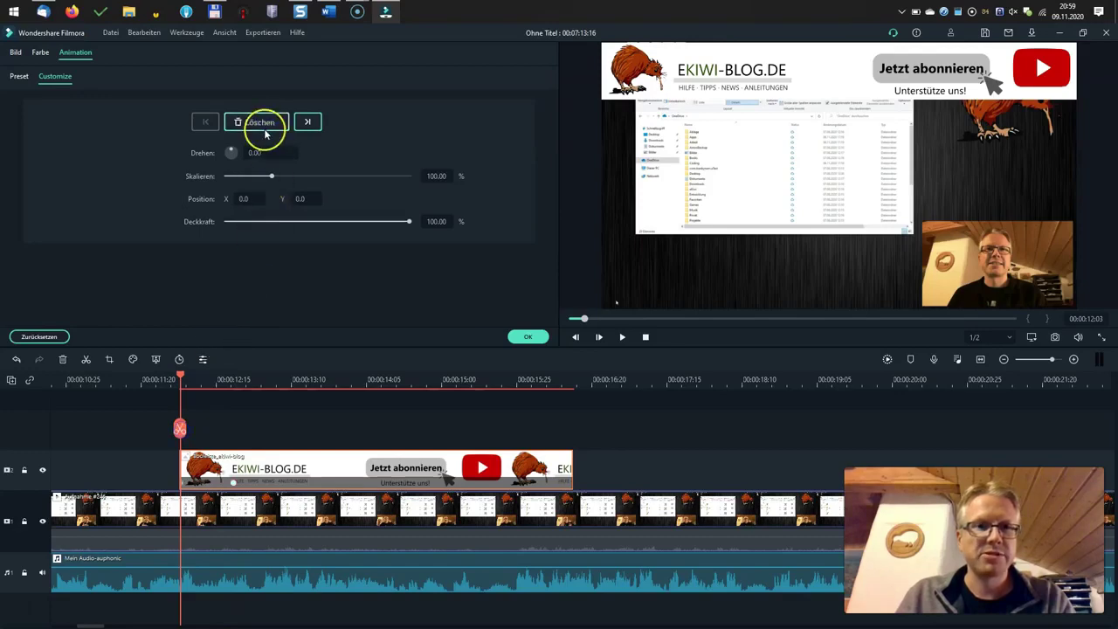
# Step: Delete the banner's keyframe at 00:00:12:21 and add it again at the same position
pyautogui.click(234, 481)
pyautogui.click(259, 122)
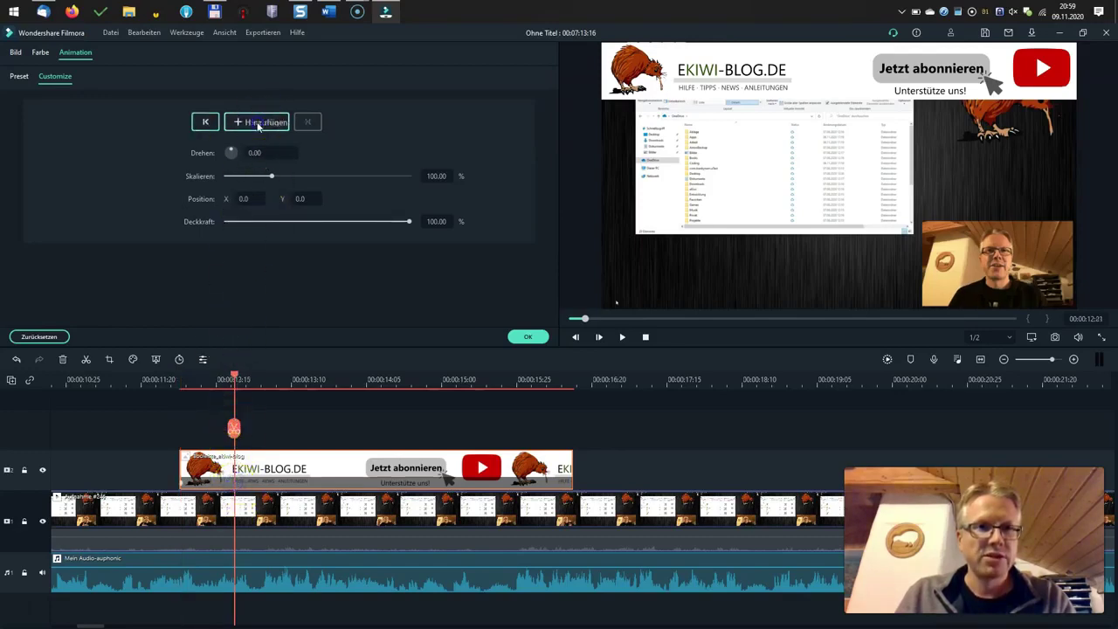
pyautogui.click(259, 122)
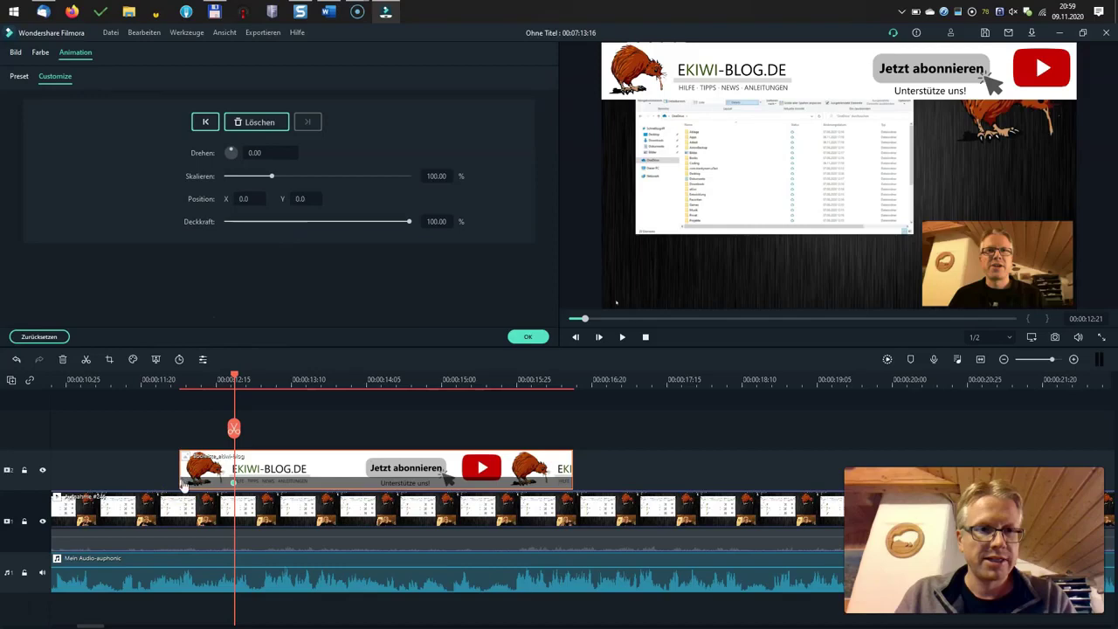
# Step: Set the scale and the opacity to 0 % at the banner's first keyframe
pyautogui.click(181, 485)
pyautogui.moveTo(270, 177); pyautogui.dragTo(225, 191)
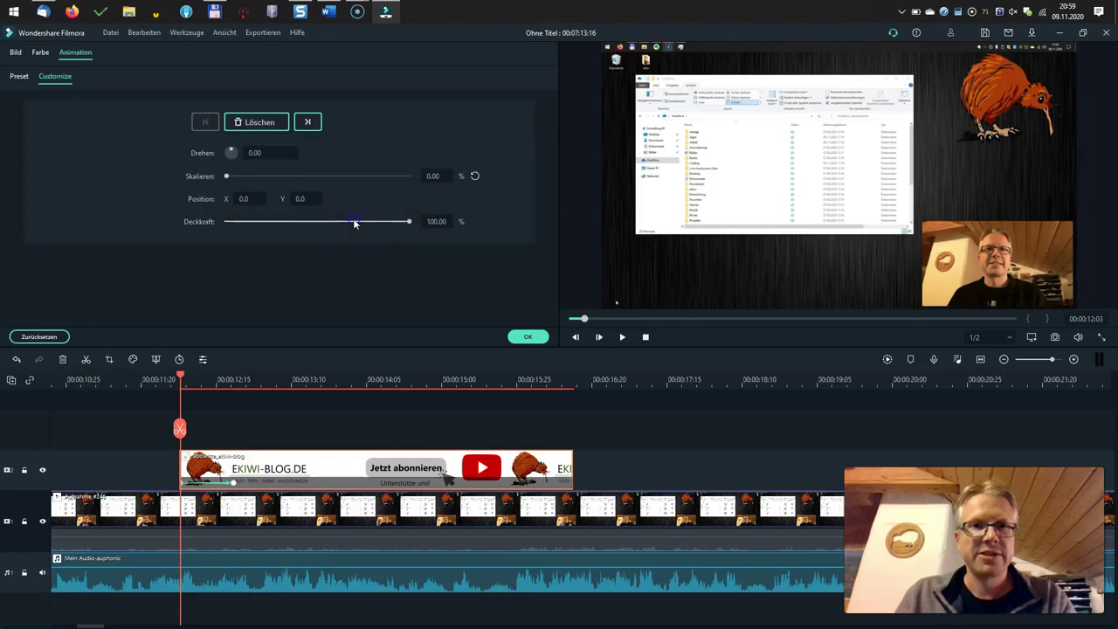
pyautogui.moveTo(200, 492); pyautogui.dragTo(229, 481)
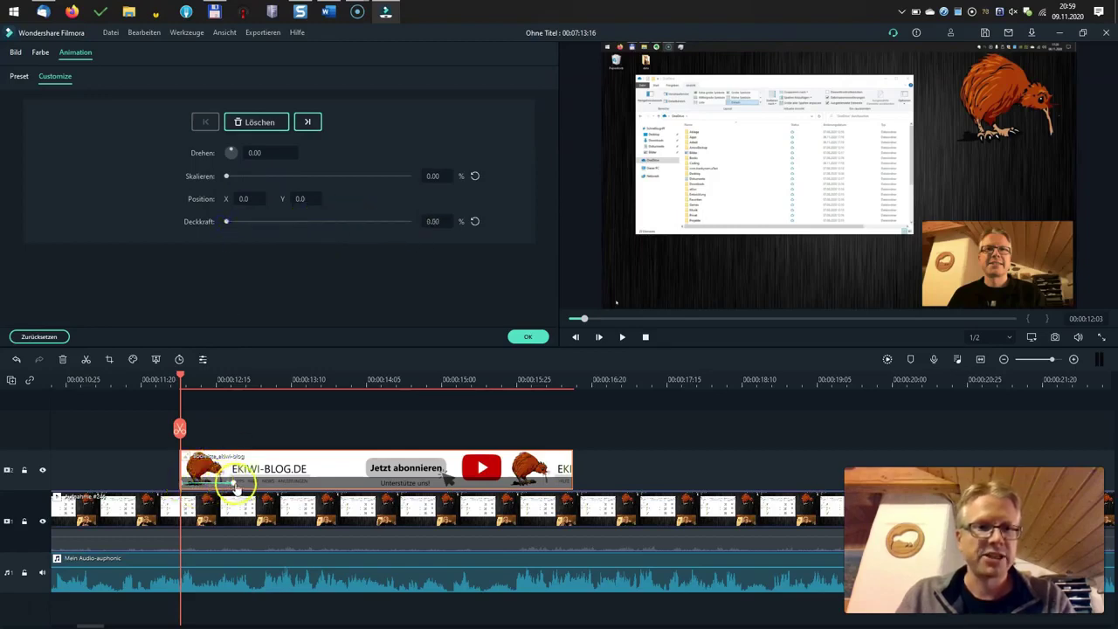
# Step: Preview the banner's scale and opacity animation by playing from shortly before the banner clip starts
pyautogui.click(144, 381)
pyautogui.click(619, 339)
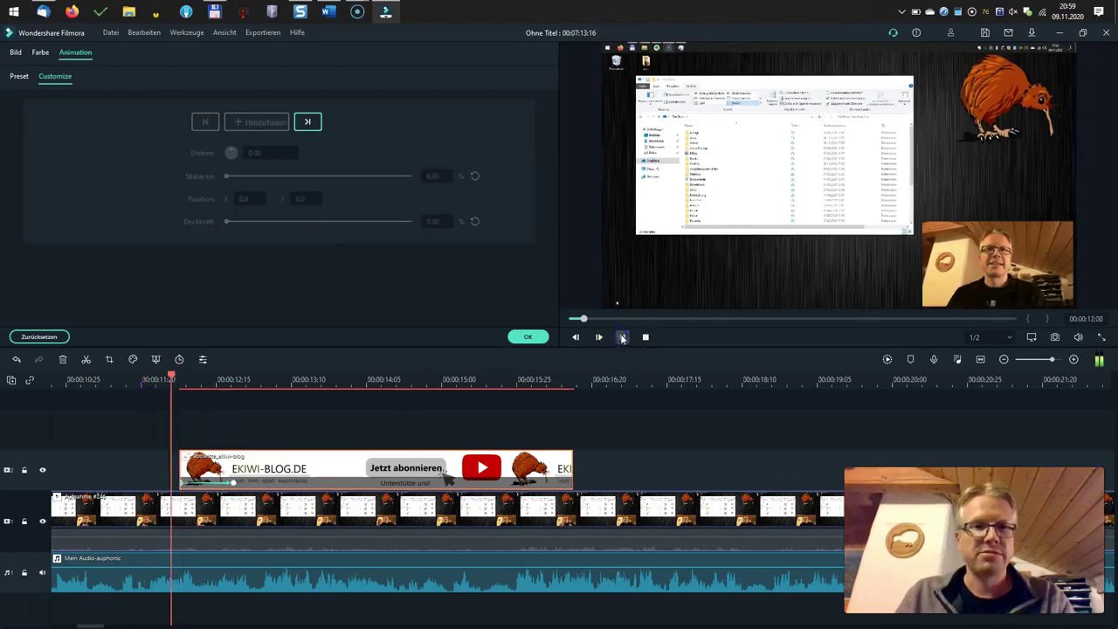
pyautogui.click(623, 338)
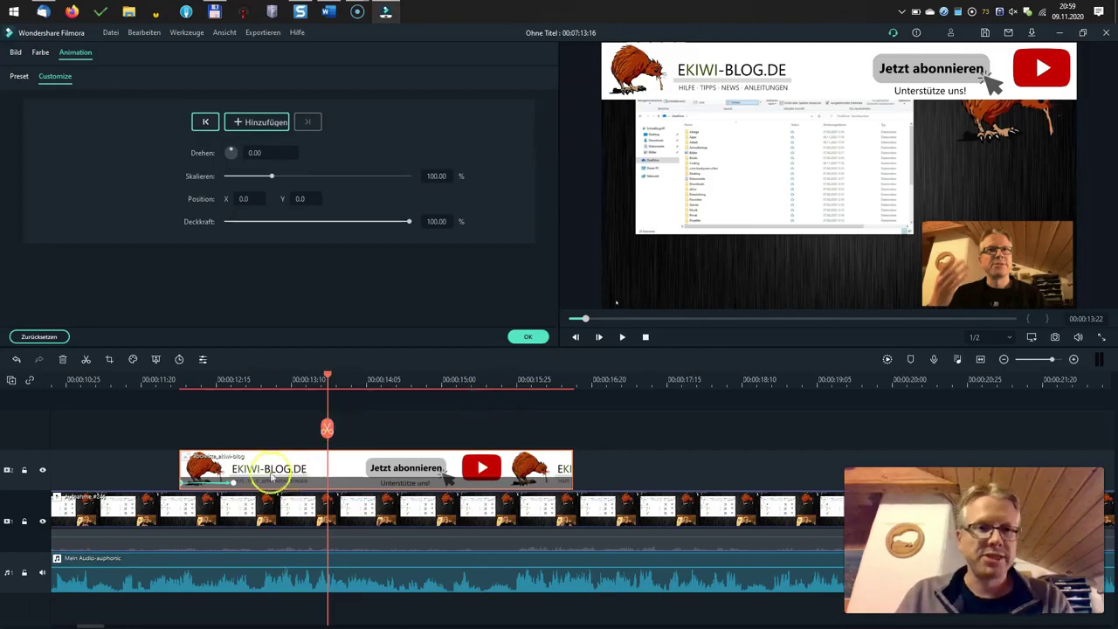
# Step: Move the banner's second keyframe closer to the clip's start and set the rotation to 109.98 at 00:00:12:05
pyautogui.click(227, 482)
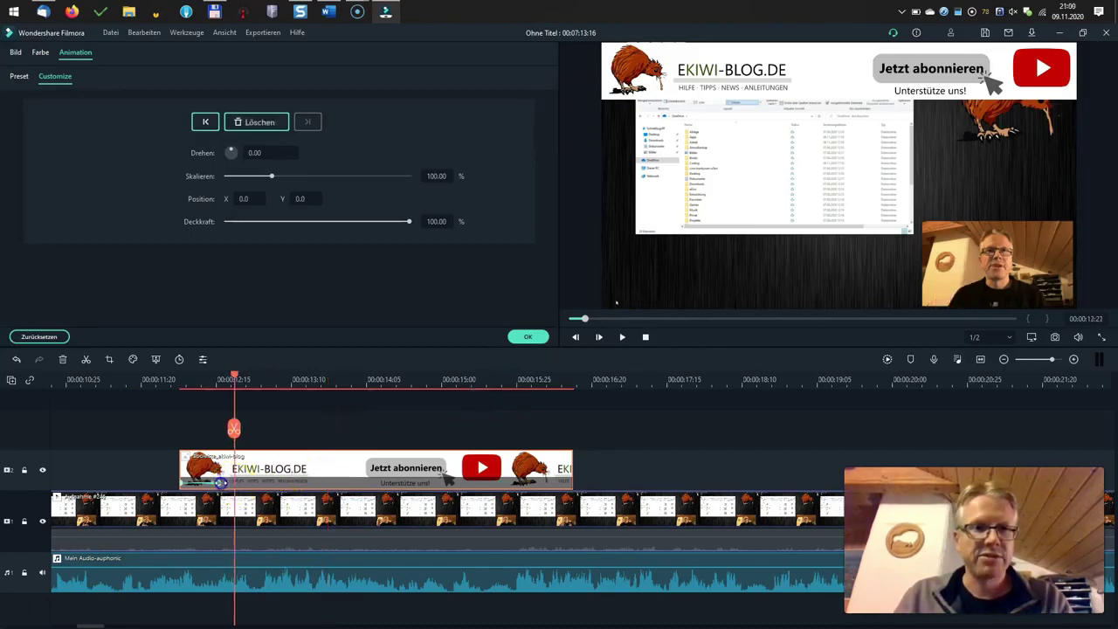
pyautogui.click(188, 379)
pyautogui.moveTo(236, 153); pyautogui.dragTo(235, 163)
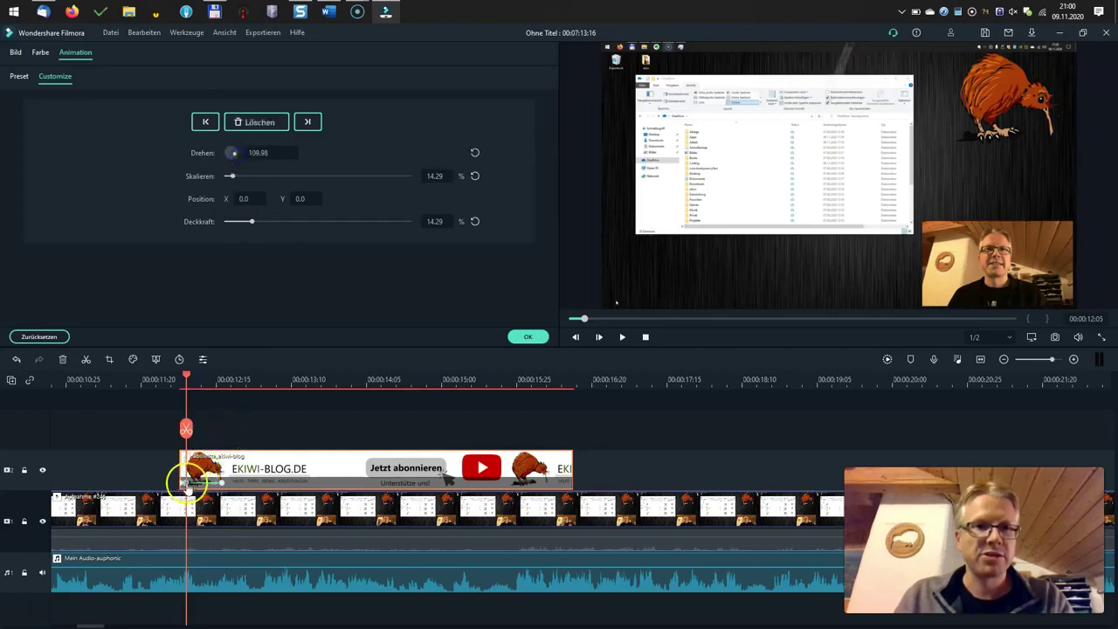
# Step: Preview the rotating banner animation by playing from before the banner clip to about 15 seconds
pyautogui.click(150, 379)
pyautogui.click(622, 337)
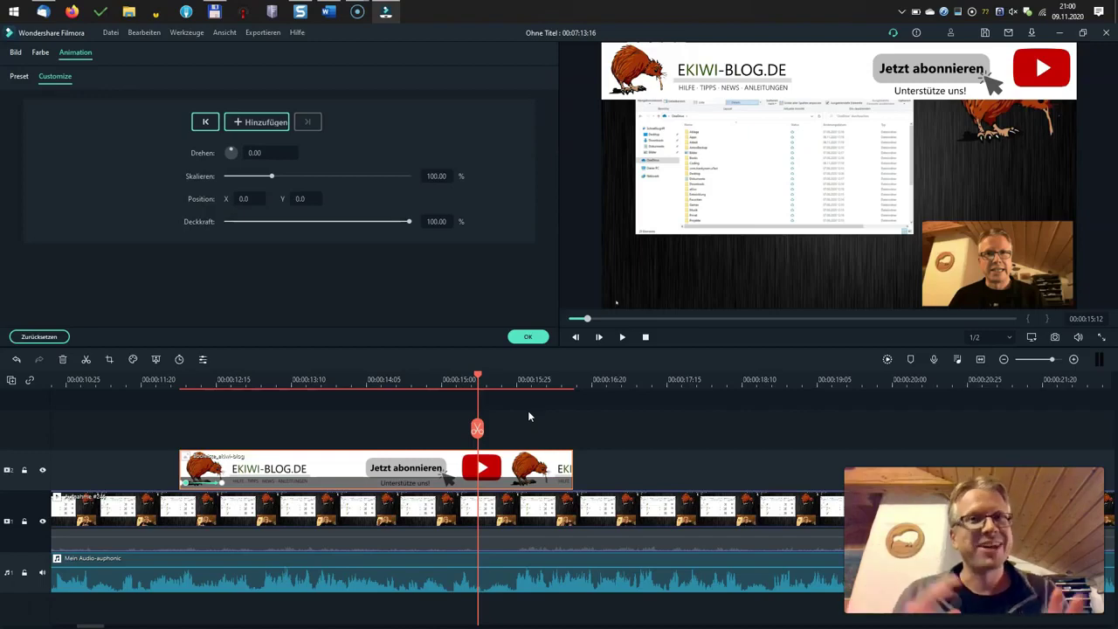
pyautogui.click(284, 379)
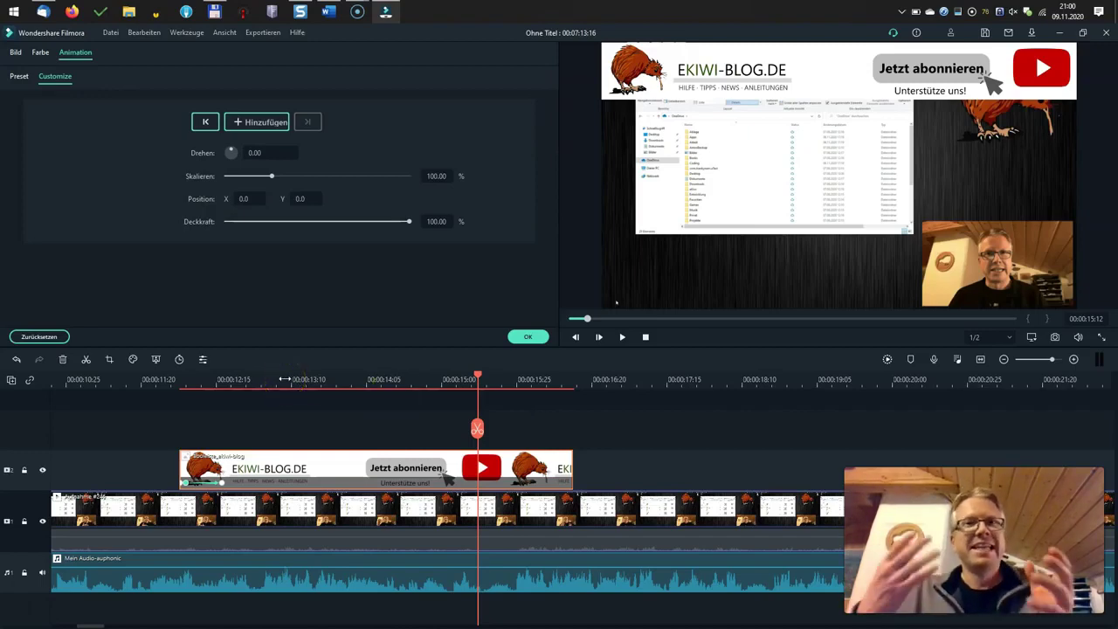
# Step: Replace the banner's custom keyframe animation with the preset motion Boom!
pyautogui.click(20, 77)
pyautogui.scroll(-3, 210, 279)
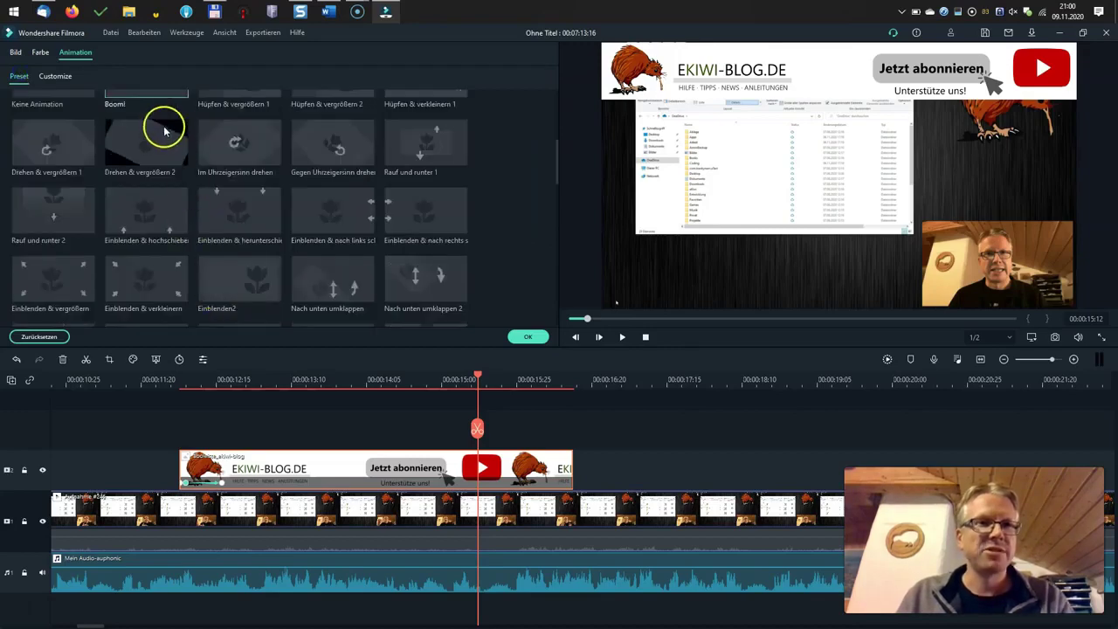
pyautogui.scroll(3, 161, 157)
pyautogui.doubleClick(147, 305)
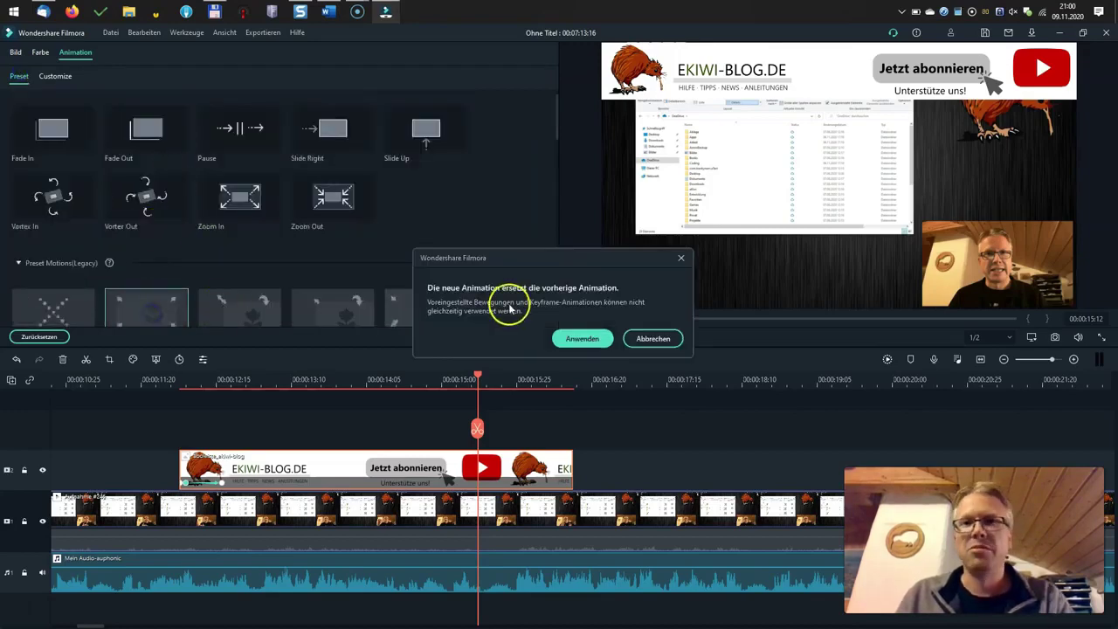
pyautogui.click(580, 338)
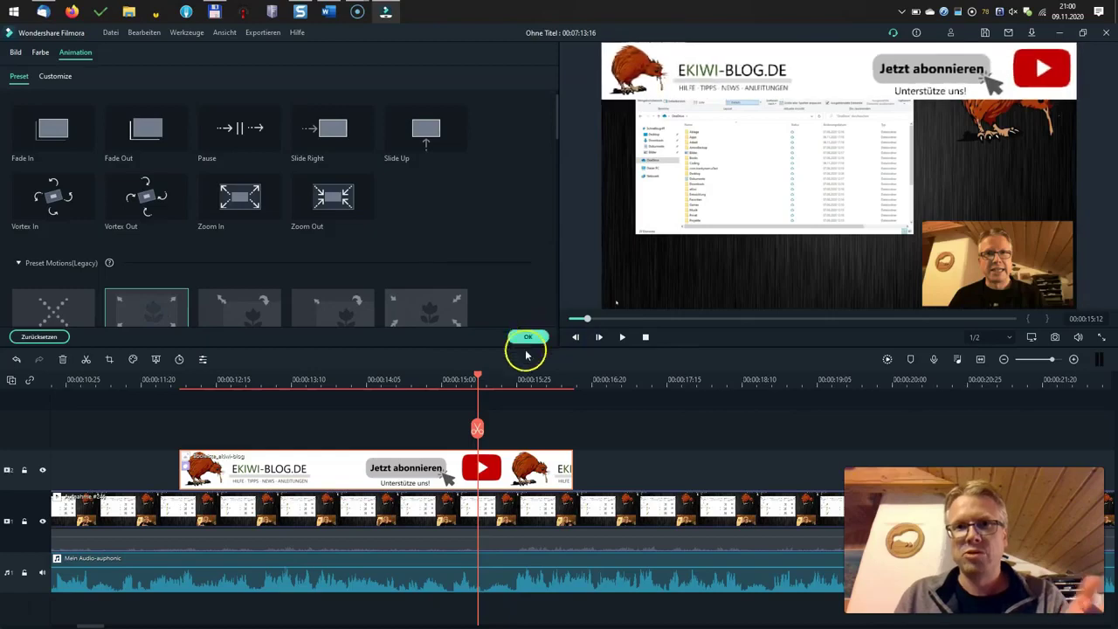
pyautogui.click(1051, 360)
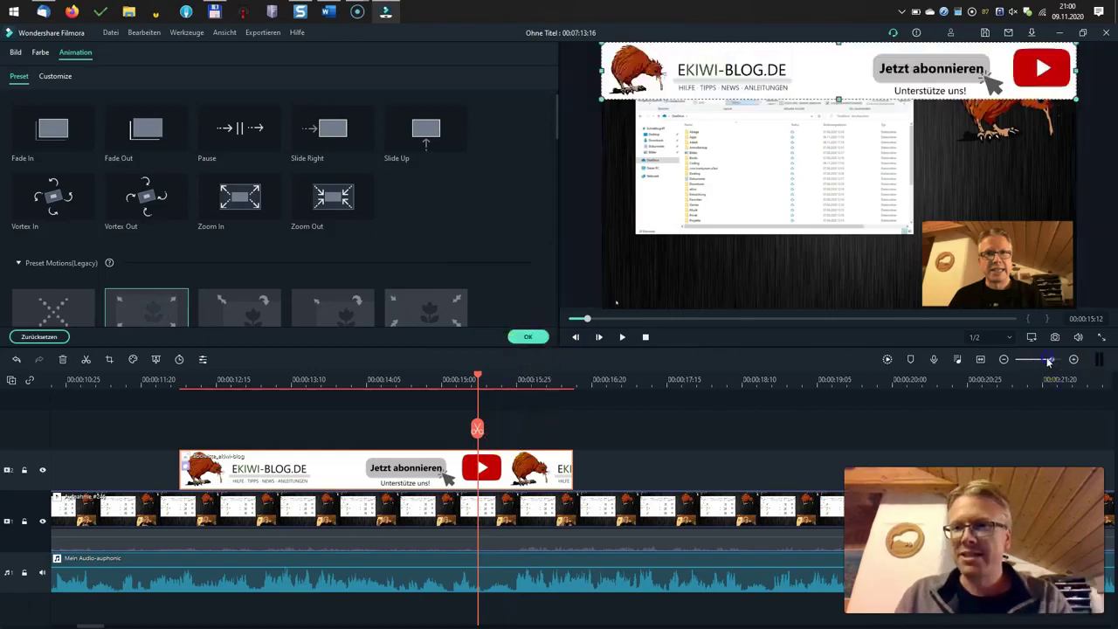
pyautogui.moveTo(1049, 359); pyautogui.dragTo(1044, 360)
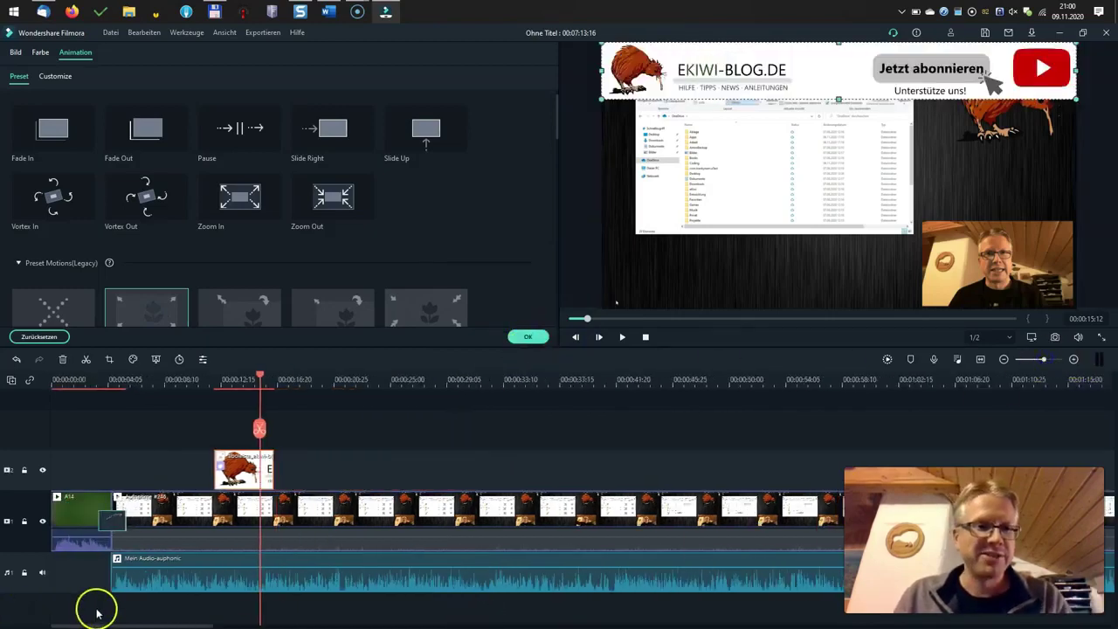
# Step: Close the banner's settings and add the 3D transition Kugel Twist 2 to the end of the Aufnahme #246 clip
pyautogui.moveTo(100, 625); pyautogui.dragTo(927, 621)
pyautogui.click(16, 53)
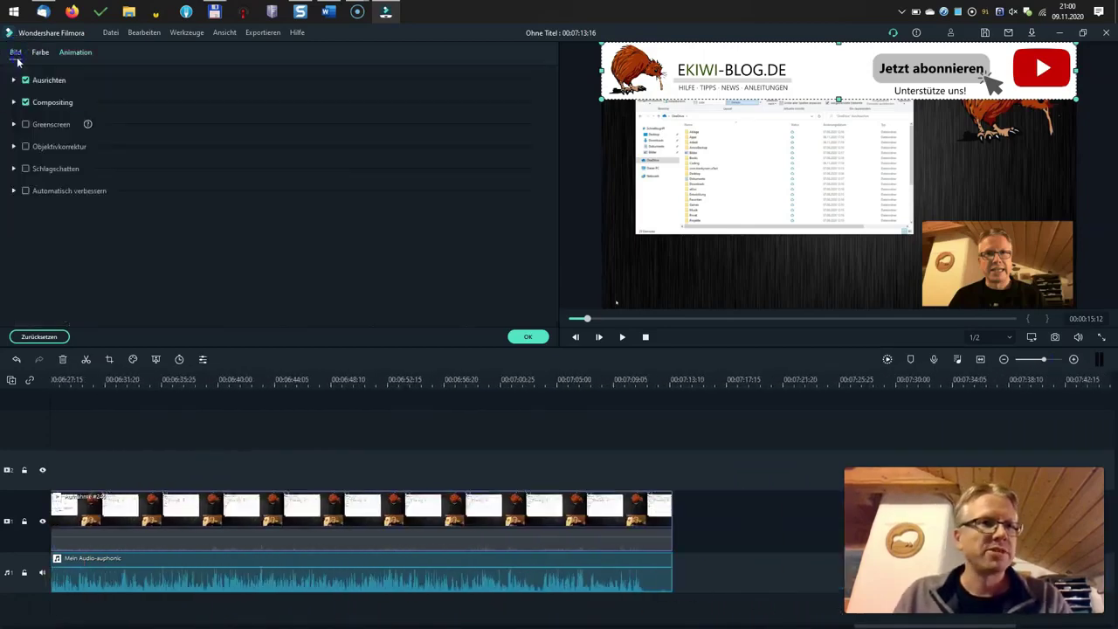
pyautogui.click(528, 336)
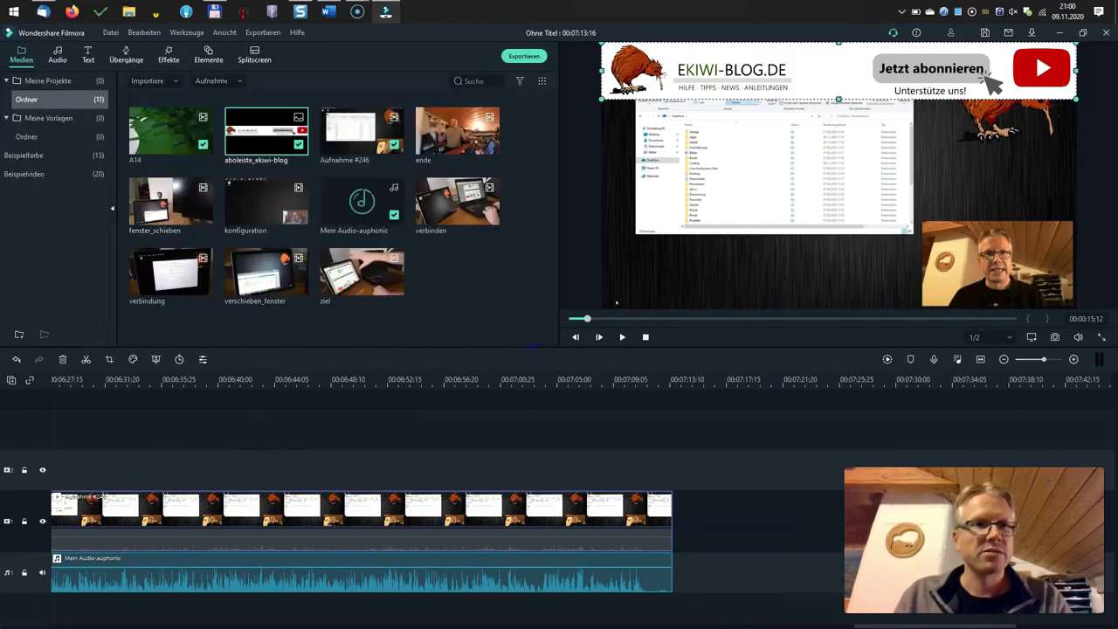
pyautogui.click(126, 54)
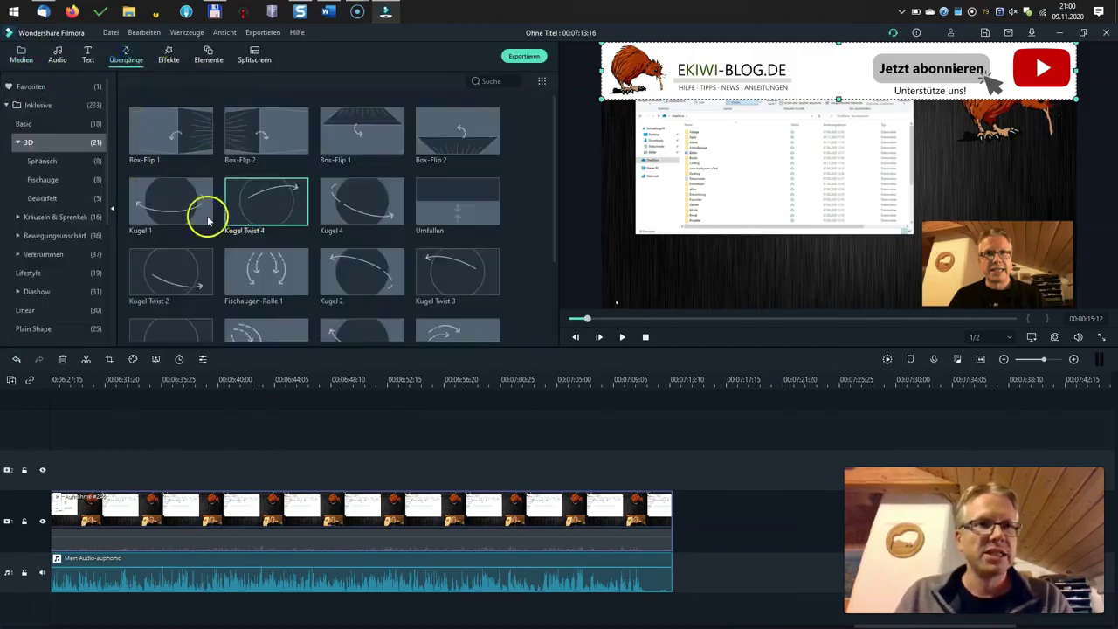
pyautogui.moveTo(162, 260); pyautogui.dragTo(642, 533)
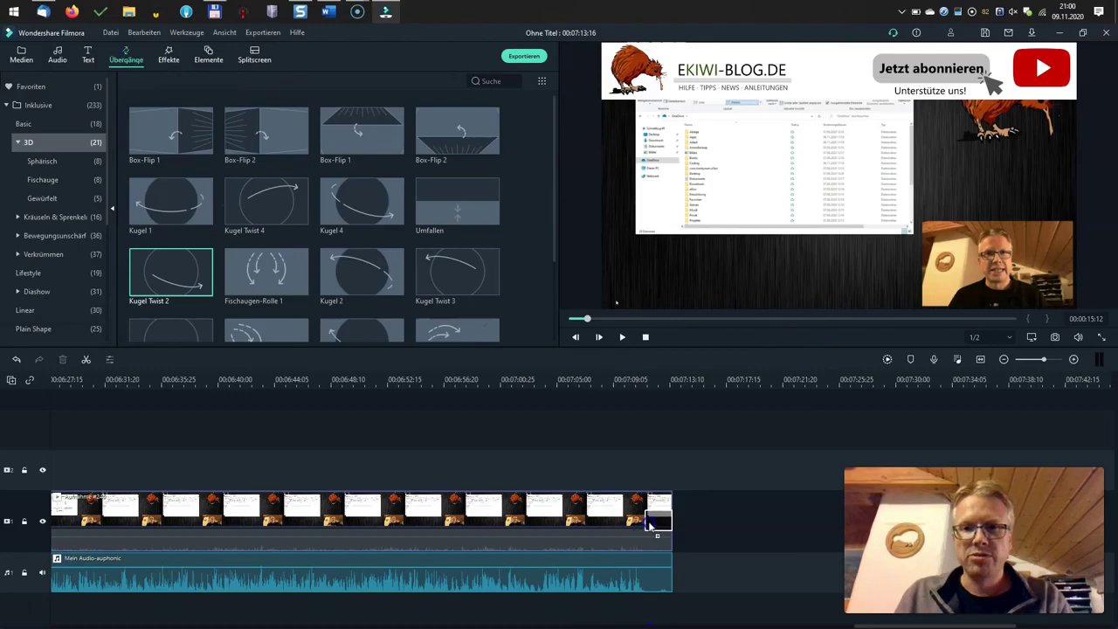
# Step: Preview the closing transition by playing from shortly before the end of the video
pyautogui.click(621, 385)
pyautogui.click(622, 336)
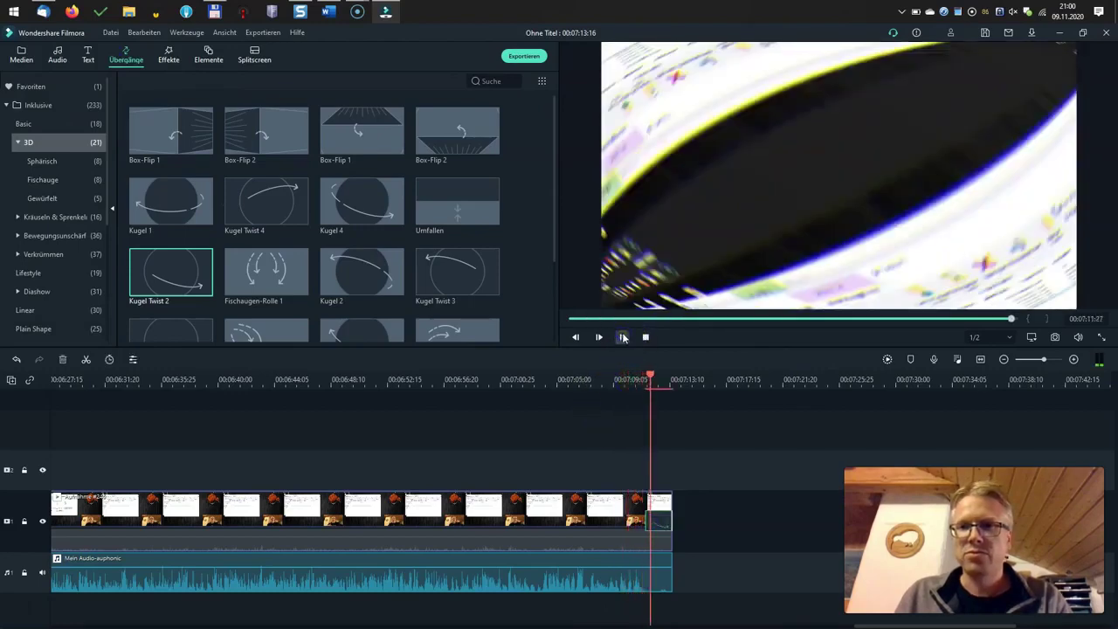
pyautogui.click(622, 336)
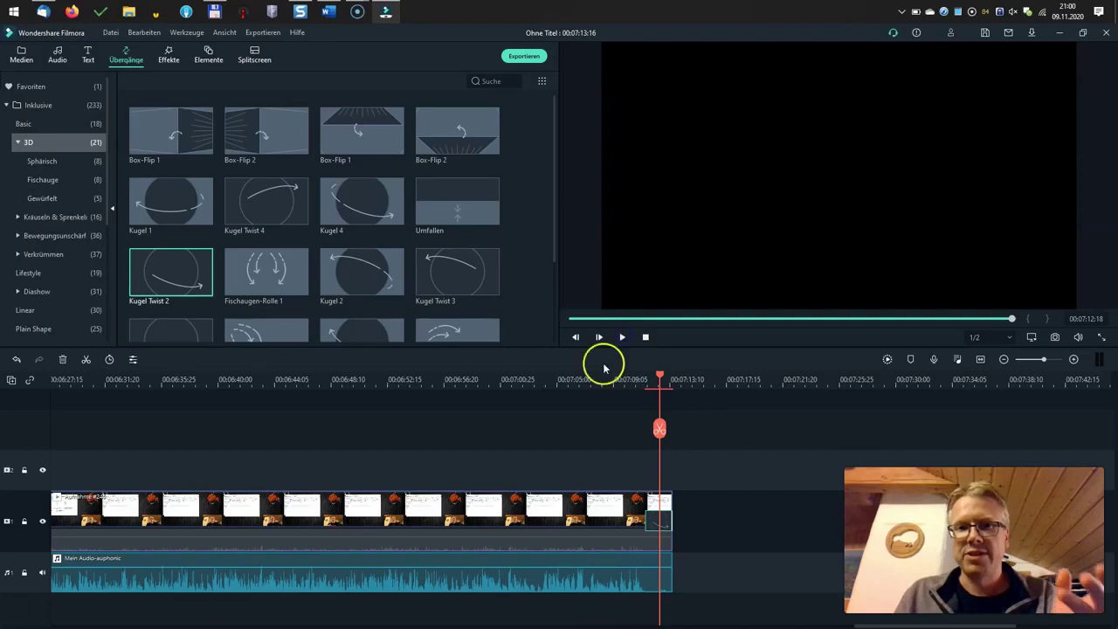
# Step: Open the settings of the Aufnahme #246 clip and examine its video and colour adjustment options
pyautogui.doubleClick(513, 515)
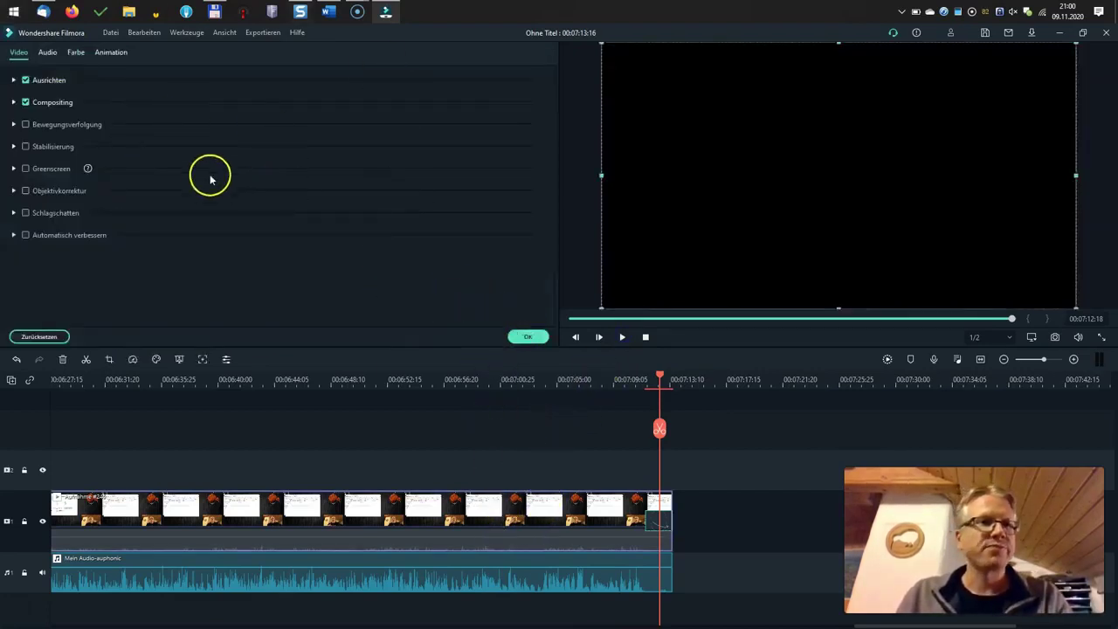
pyautogui.click(75, 51)
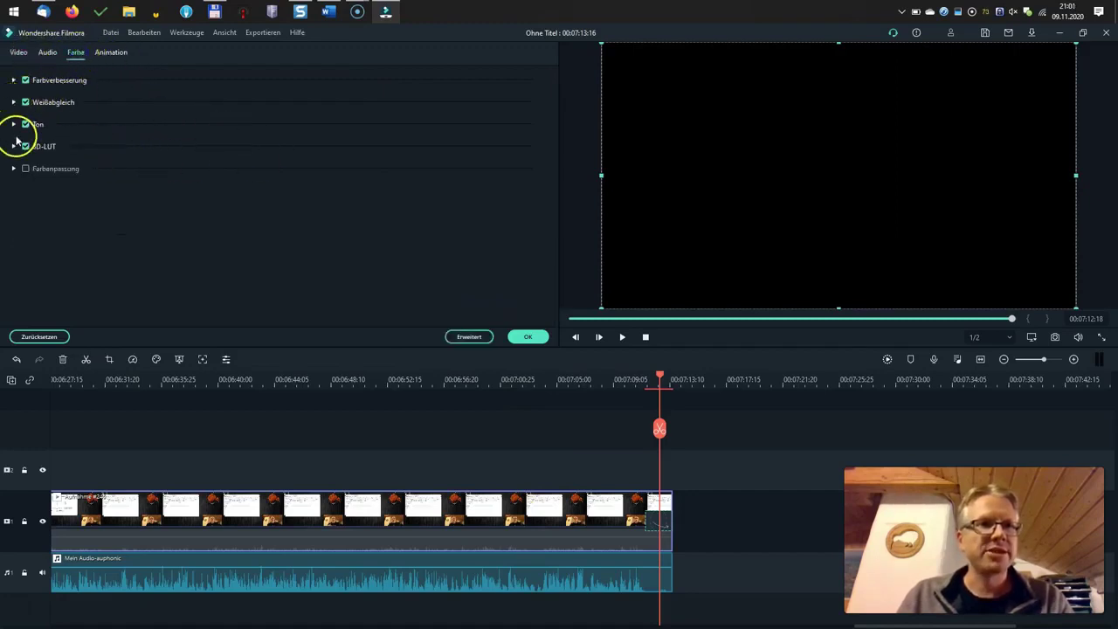
pyautogui.click(19, 52)
pyautogui.click(73, 54)
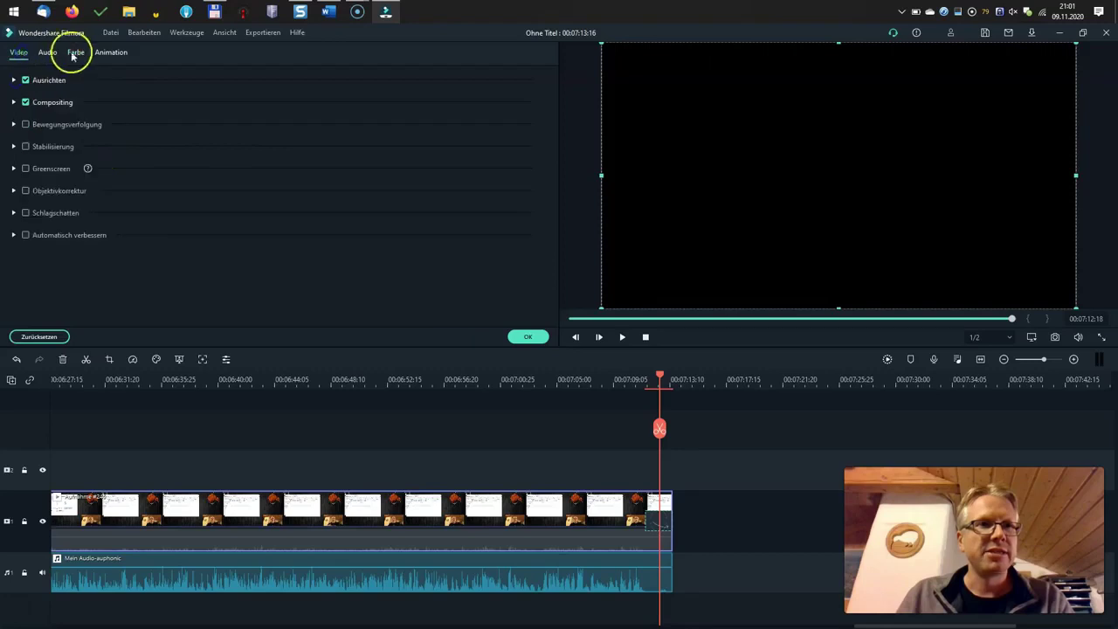
pyautogui.click(14, 103)
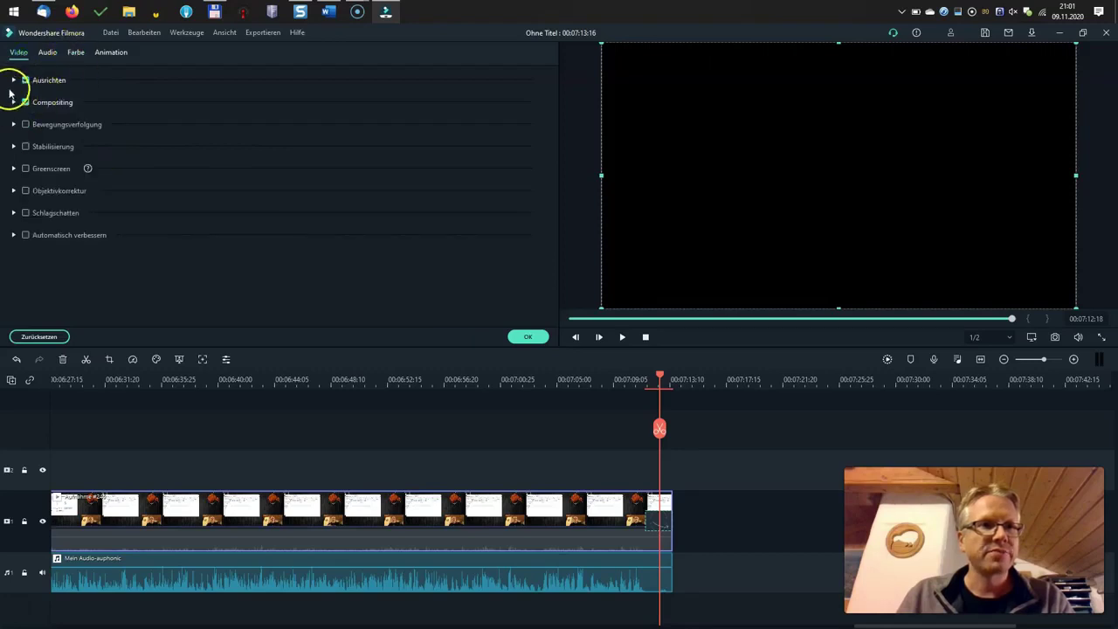
pyautogui.click(74, 54)
pyautogui.click(75, 147)
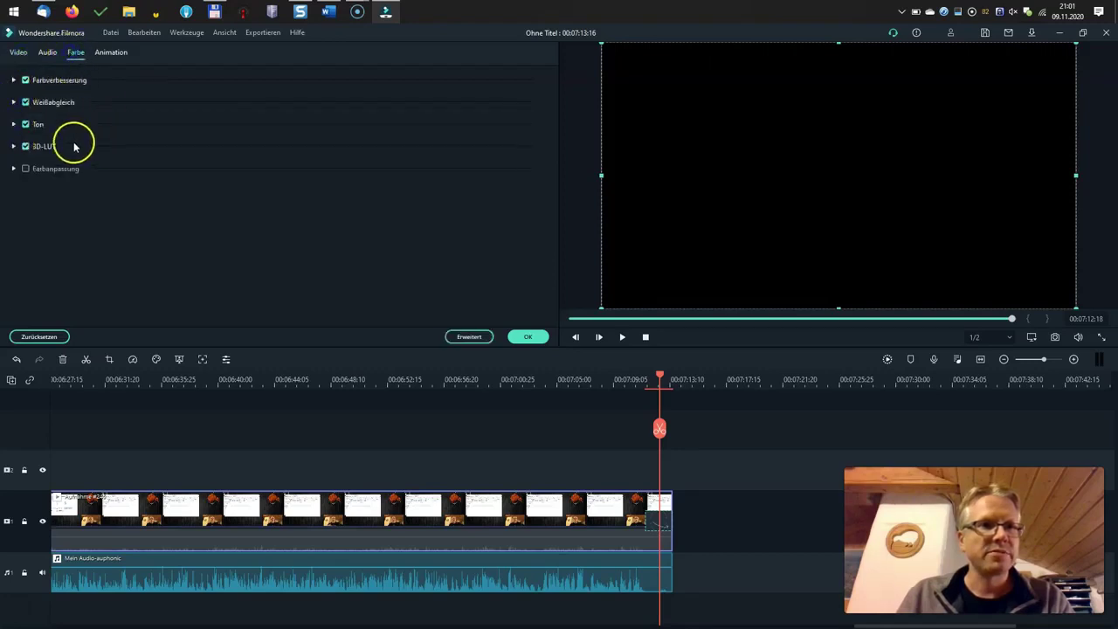
# Step: Try the automatic colour enhancement on the Aufnahme #246 clip at 00:06:45:27, reset it, and close the clip's settings
pyautogui.click(14, 81)
pyautogui.click(284, 114)
pyautogui.click(244, 114)
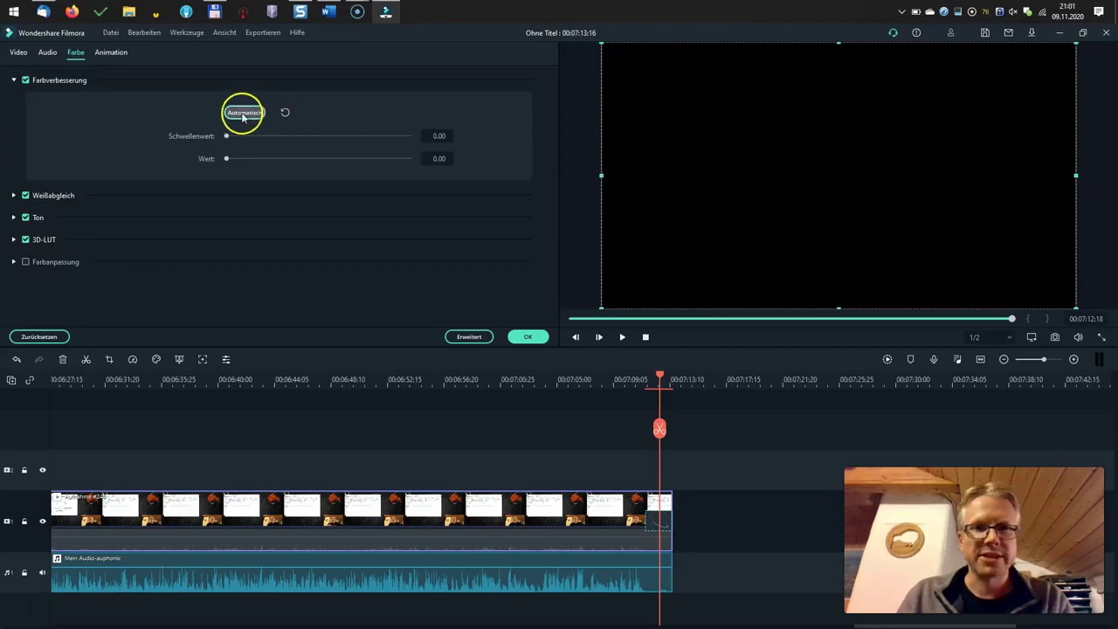
pyautogui.click(297, 379)
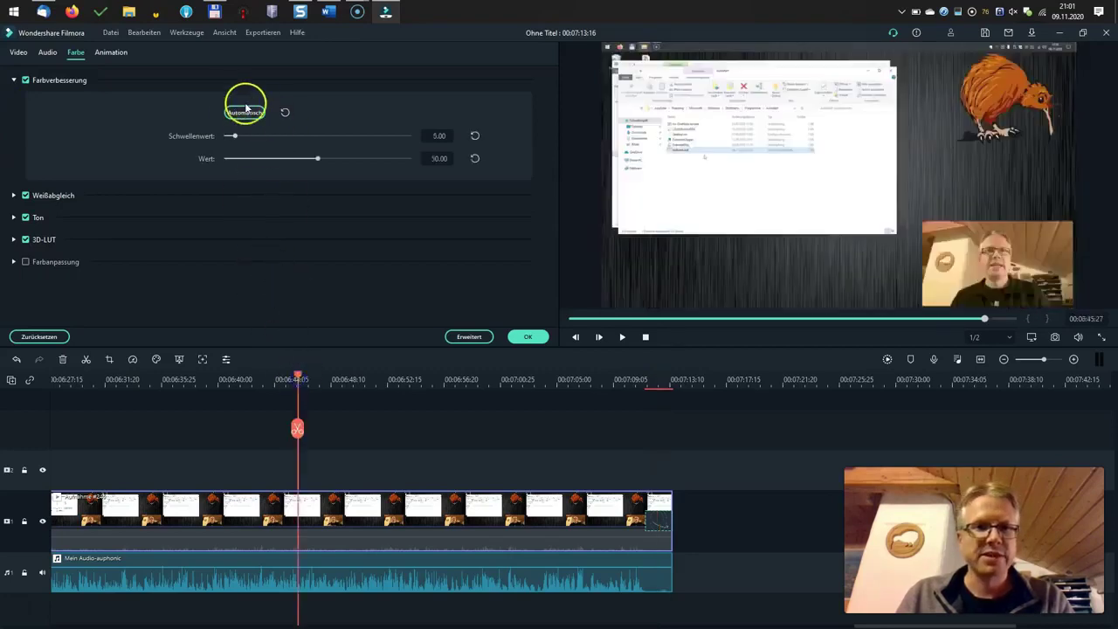
pyautogui.click(283, 113)
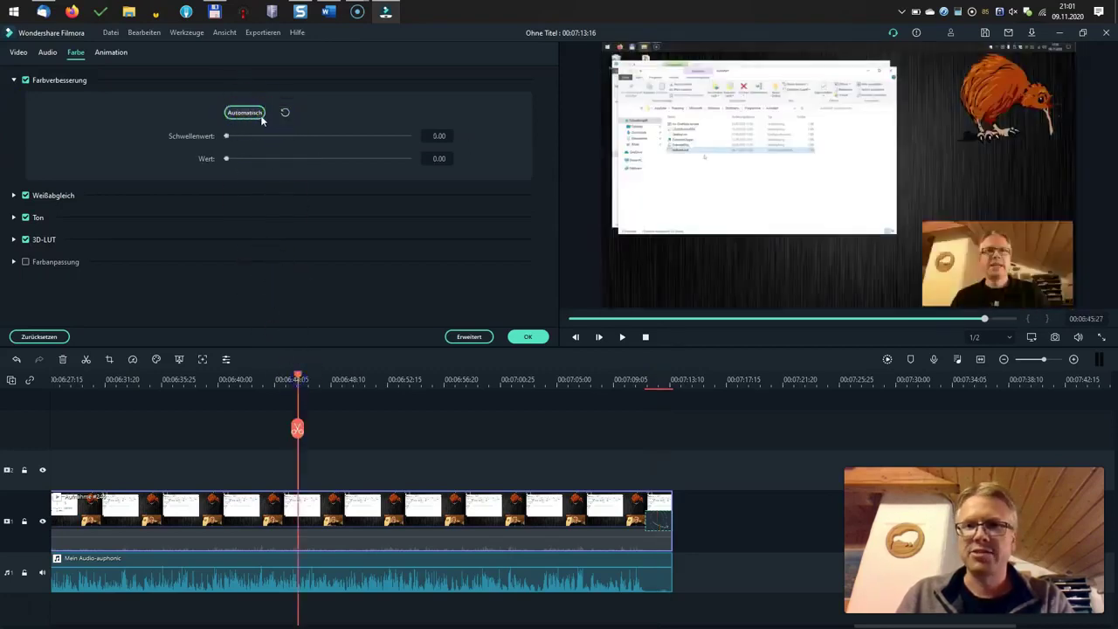
pyautogui.click(246, 113)
pyautogui.click(286, 113)
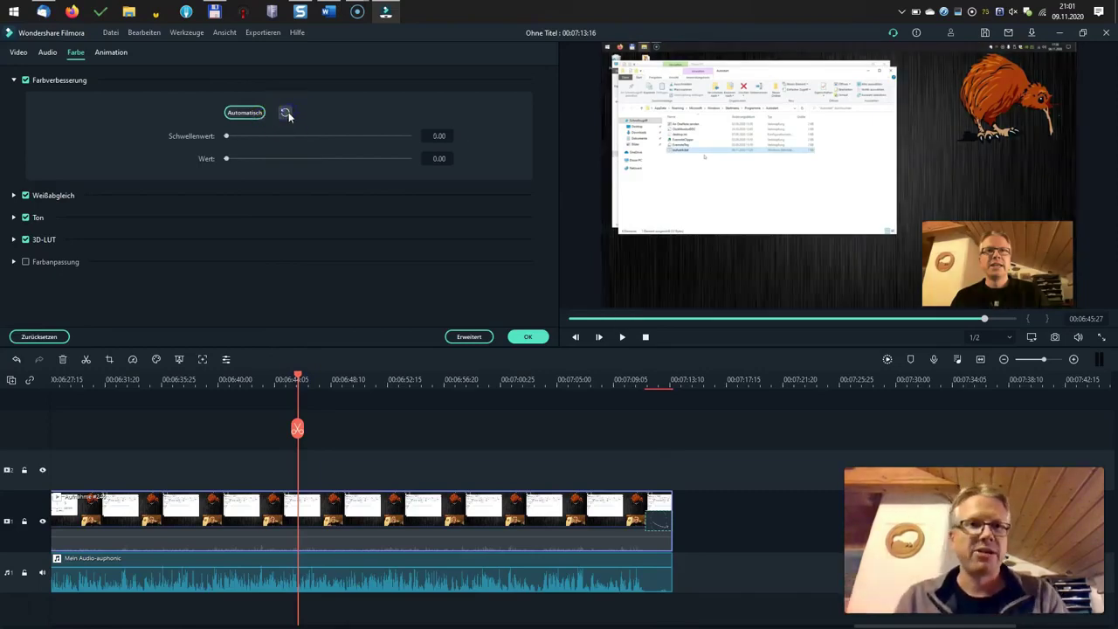
pyautogui.click(527, 336)
# Step: Export the project to the Desktop as an MP4 file named Mein Video
pyautogui.click(533, 58)
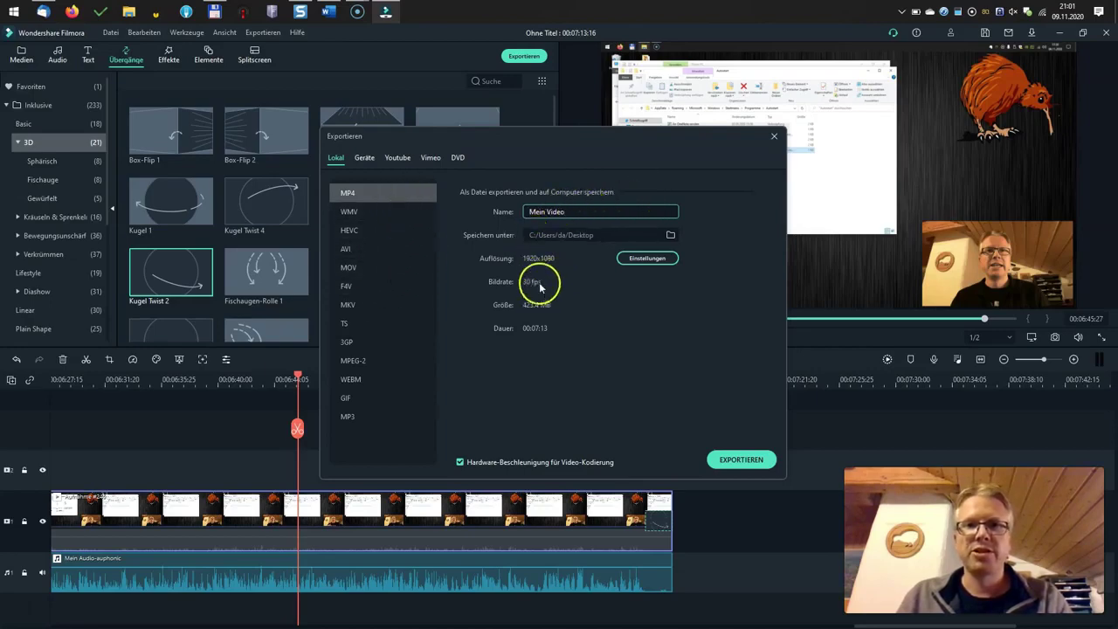
pyautogui.click(740, 460)
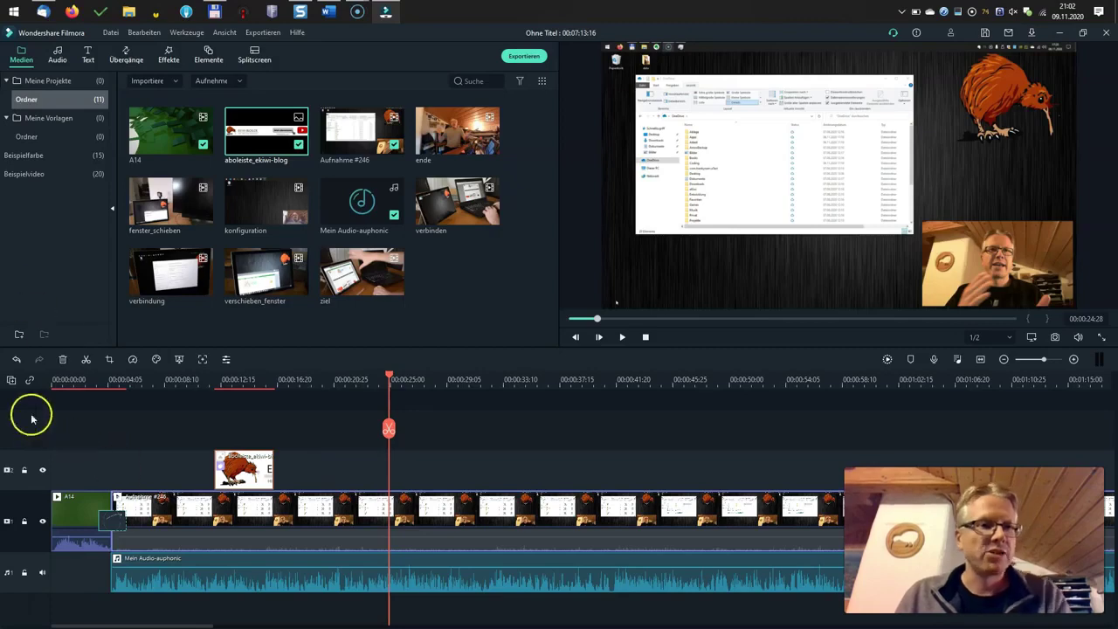
# Step: Add a video track and place the three-part split screen with the curved divider on the second video track at 00:00:24:28
pyautogui.click(11, 381)
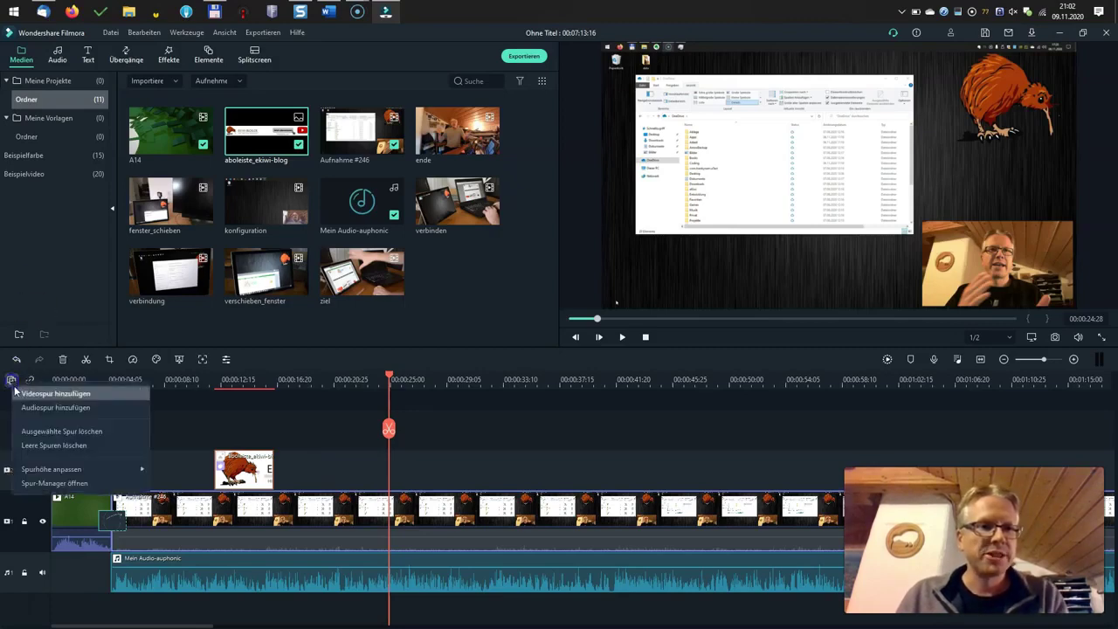
pyautogui.click(48, 392)
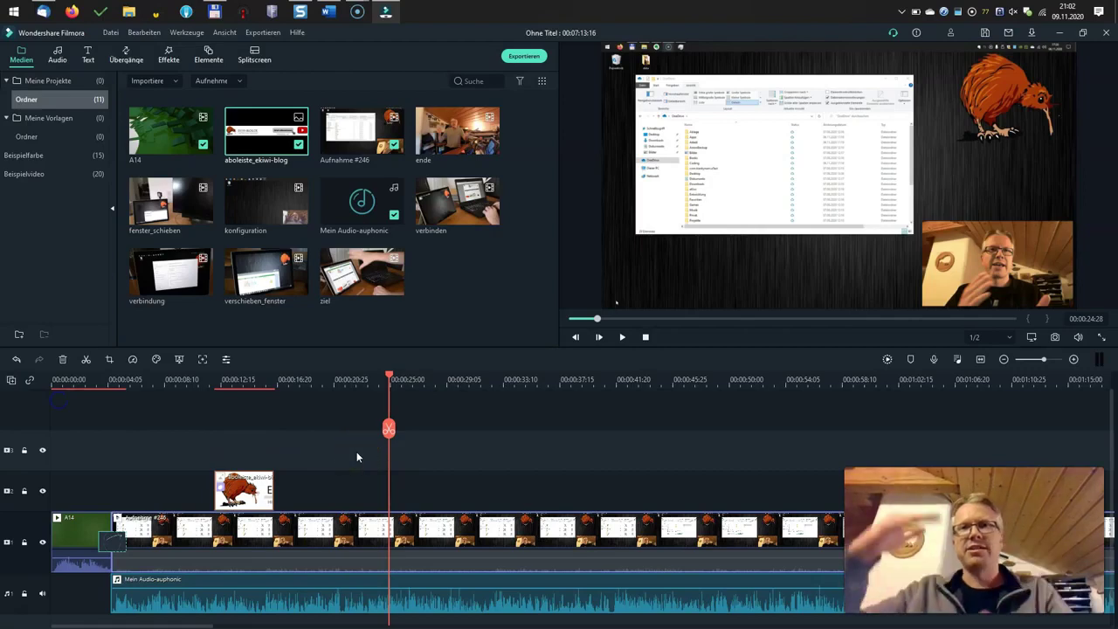
pyautogui.click(261, 60)
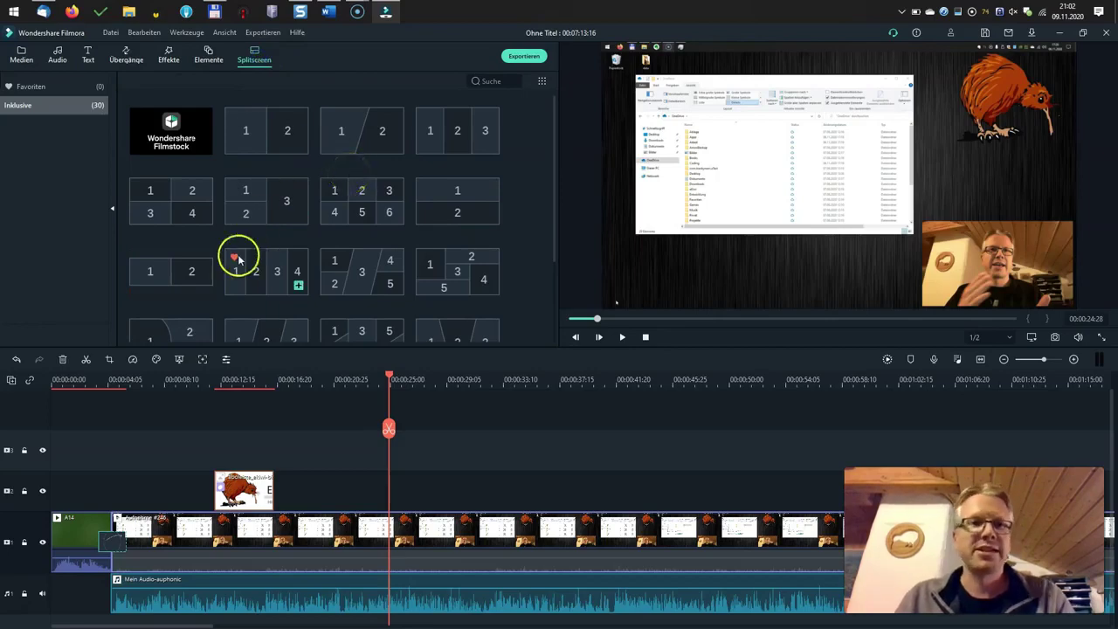
pyautogui.scroll(-2, 254, 262)
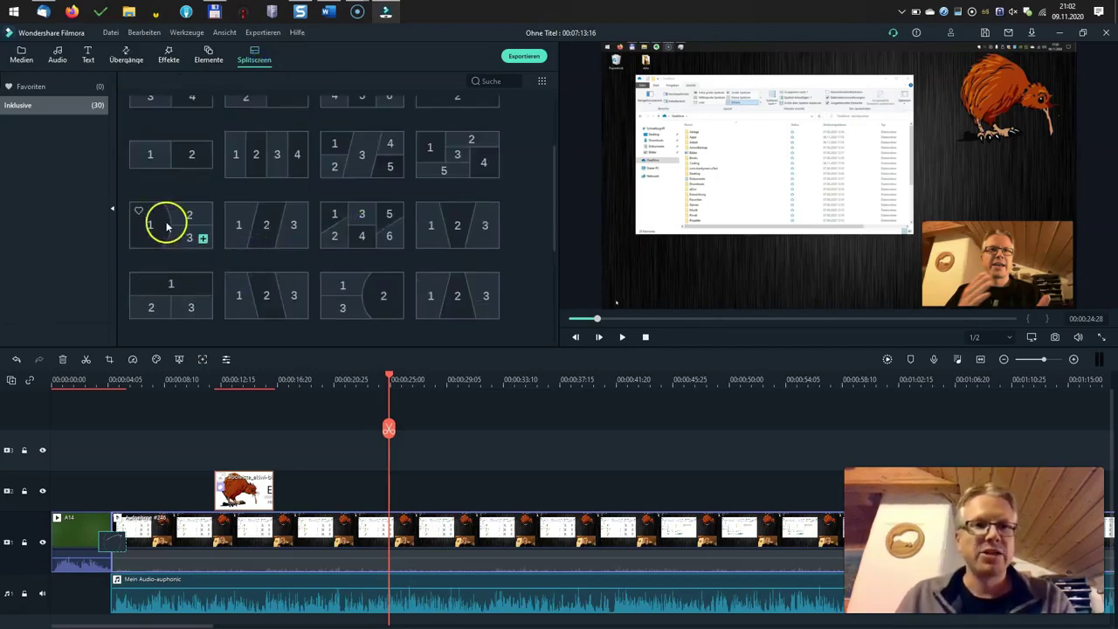
pyautogui.click(192, 237)
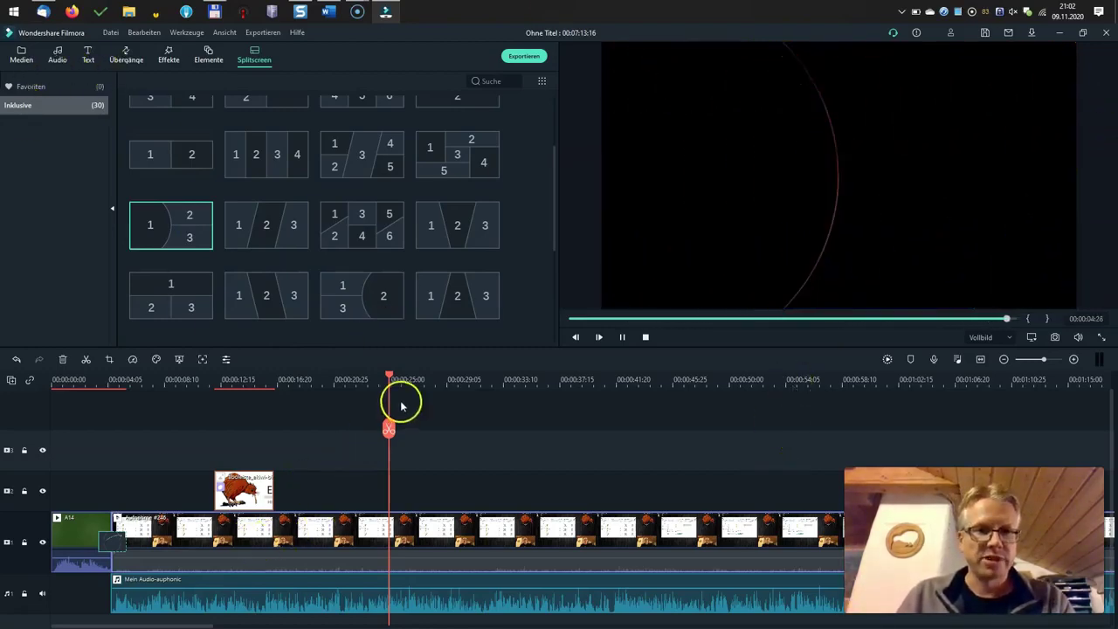
pyautogui.moveTo(259, 337); pyautogui.dragTo(462, 487)
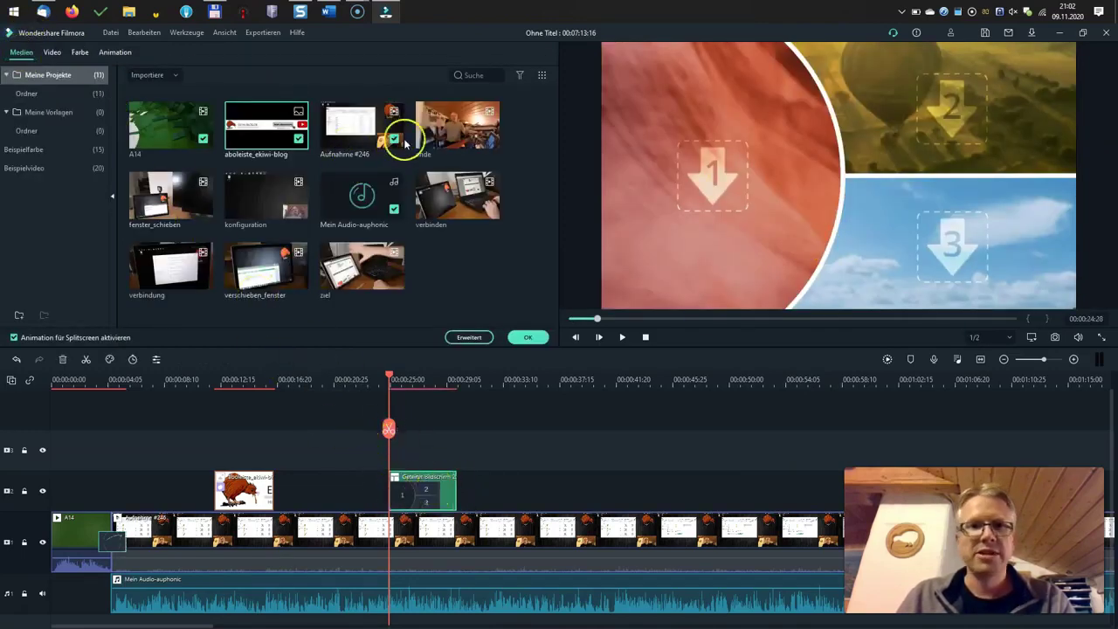
# Step: Fill the split screen with the clips ende in area 1, verbinden in area 2 and fenster_schieben in area 3
pyautogui.moveTo(454, 127); pyautogui.dragTo(718, 184)
pyautogui.moveTo(430, 199); pyautogui.dragTo(948, 111)
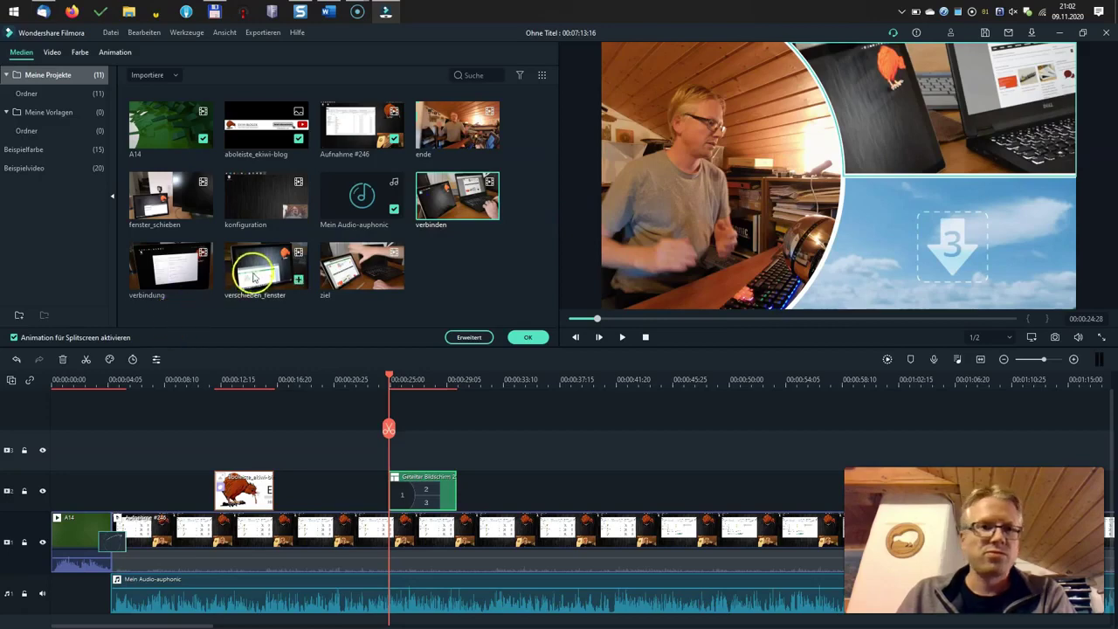
pyautogui.moveTo(174, 209); pyautogui.dragTo(926, 251)
# Step: Preview the animated split screen by playing from shortly before it starts on the timeline
pyautogui.moveTo(388, 376); pyautogui.dragTo(360, 376)
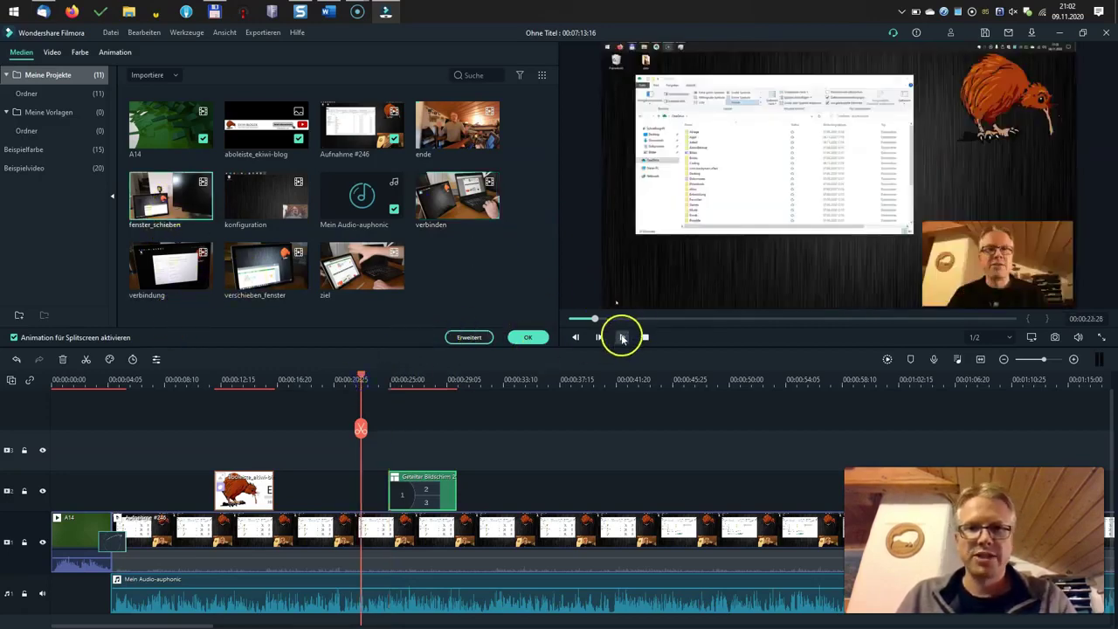
pyautogui.click(623, 338)
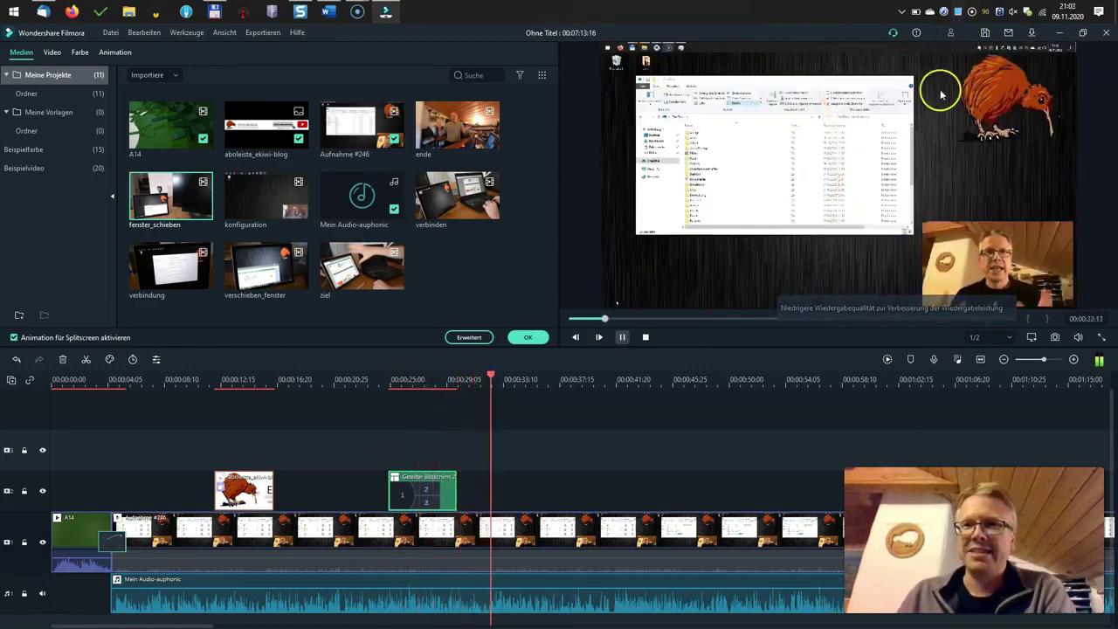
pyautogui.press('space')
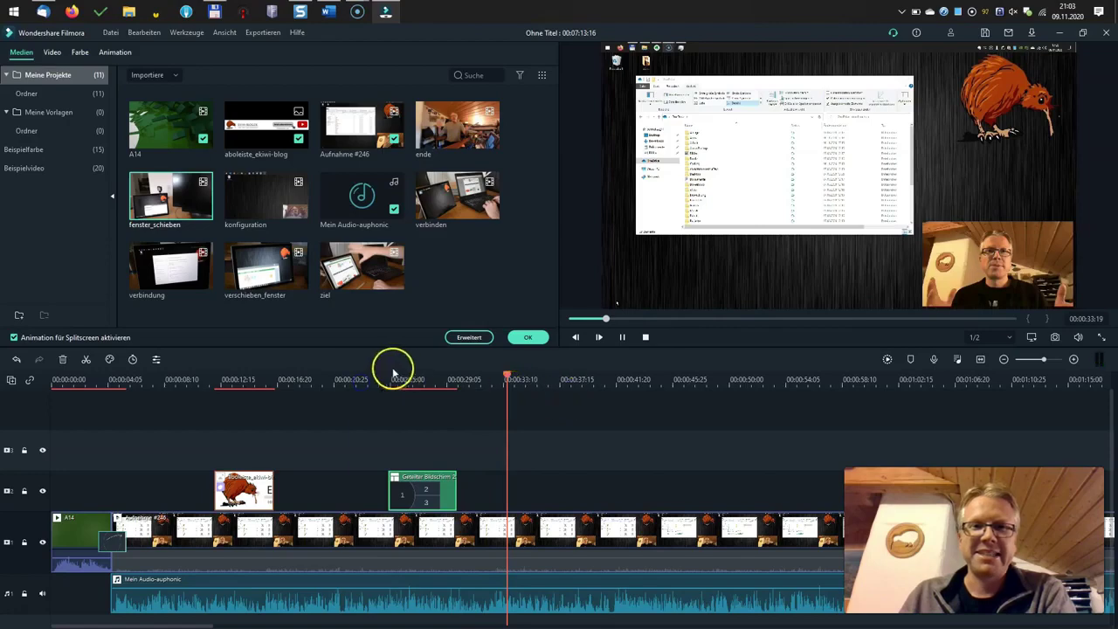
pyautogui.click(351, 379)
pyautogui.press('space')
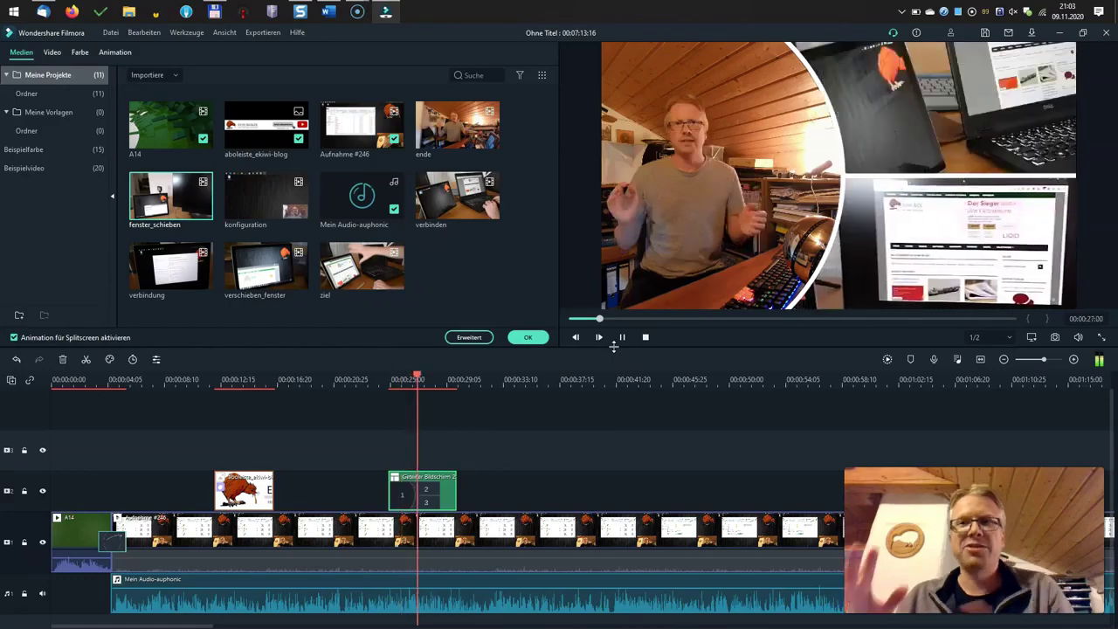
pyautogui.click(620, 338)
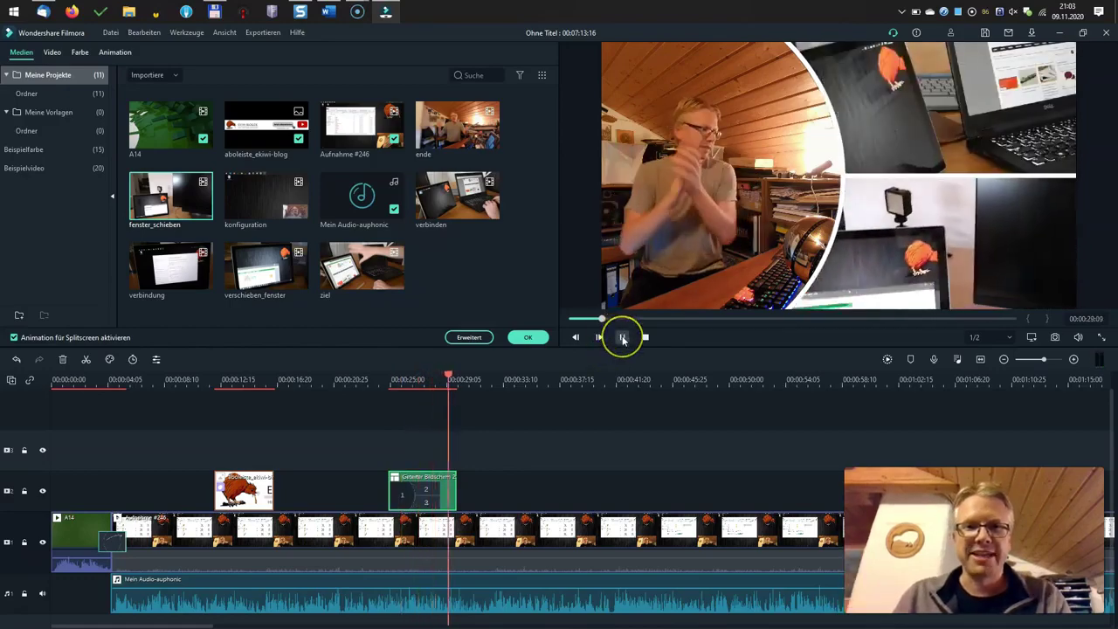
# Step: Close the split-screen settings, place the clip ende on the second video track at about 34 seconds, and select it
pyautogui.click(449, 270)
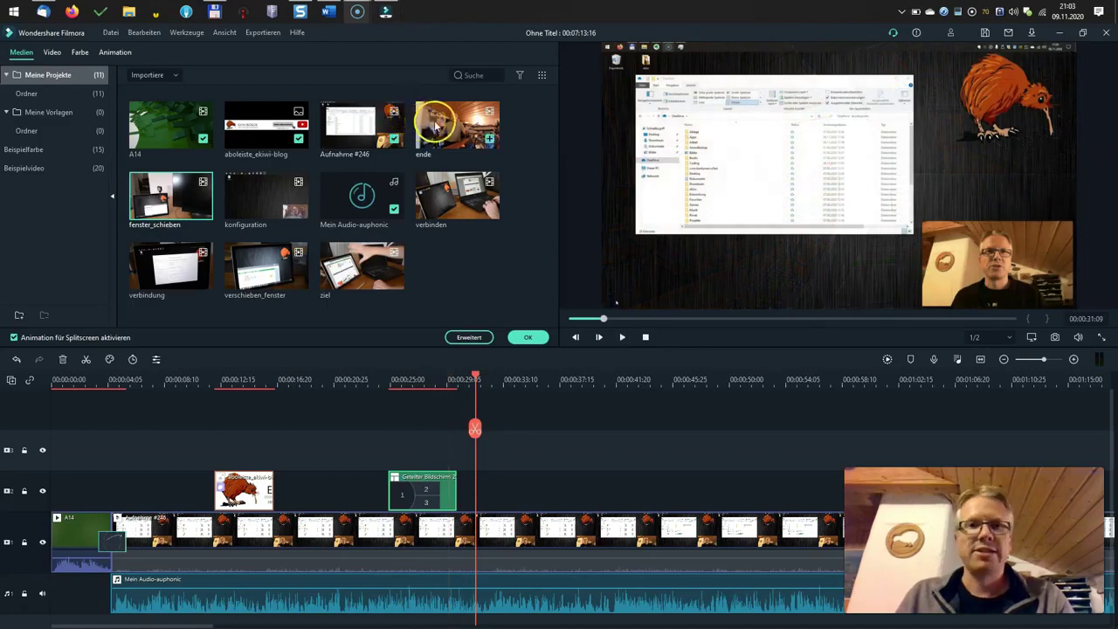
pyautogui.click(491, 237)
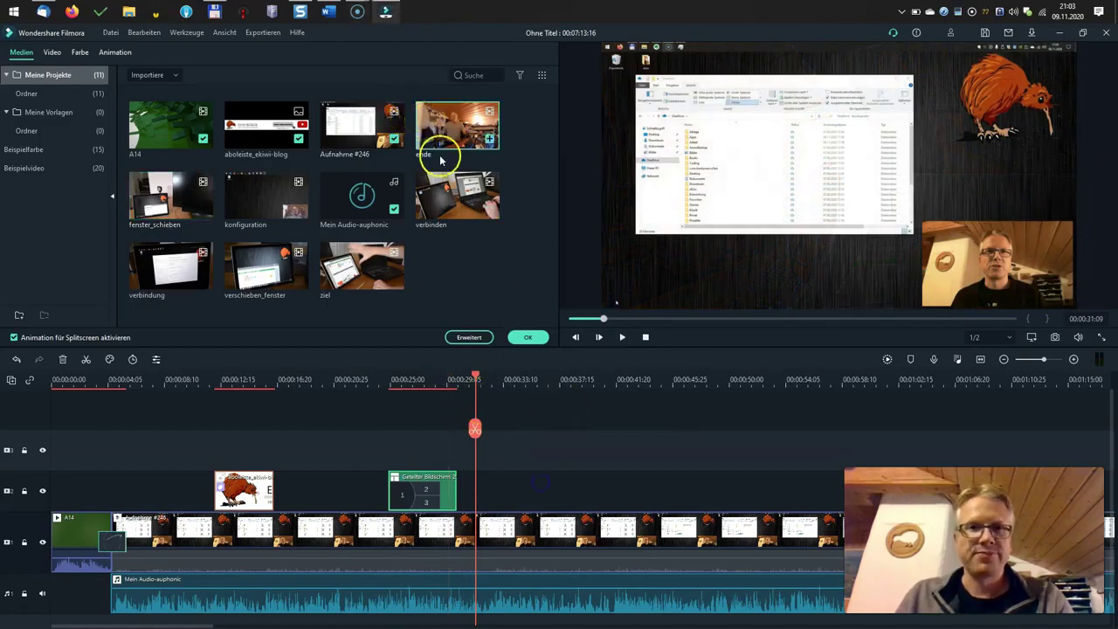
pyautogui.click(528, 337)
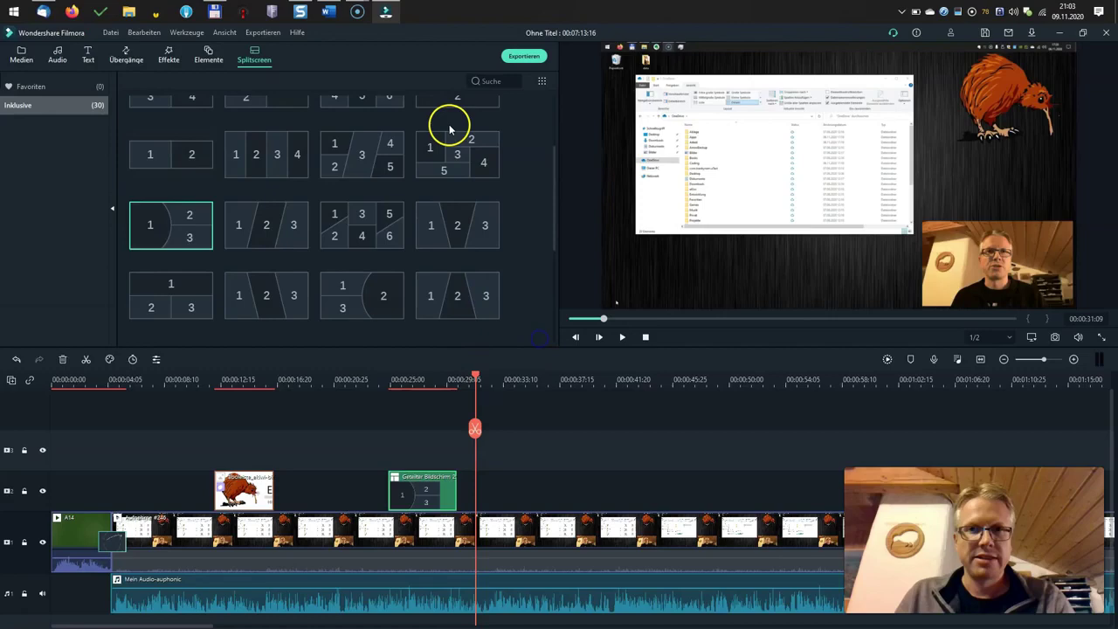
pyautogui.click(21, 52)
pyautogui.moveTo(456, 131); pyautogui.dragTo(518, 480)
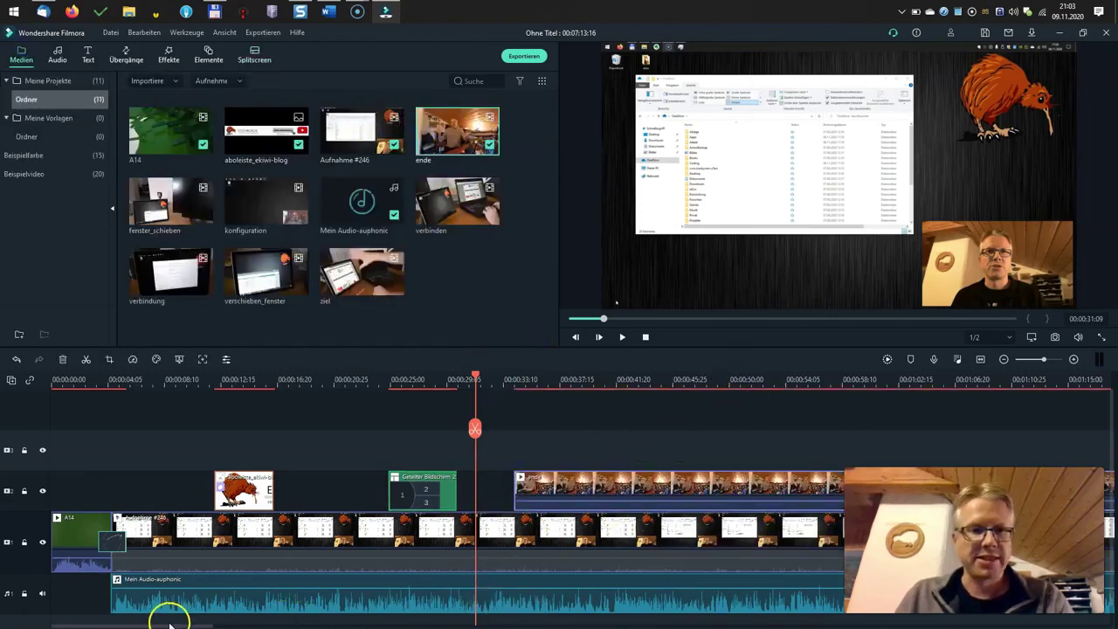
pyautogui.moveTo(175, 622); pyautogui.dragTo(232, 626)
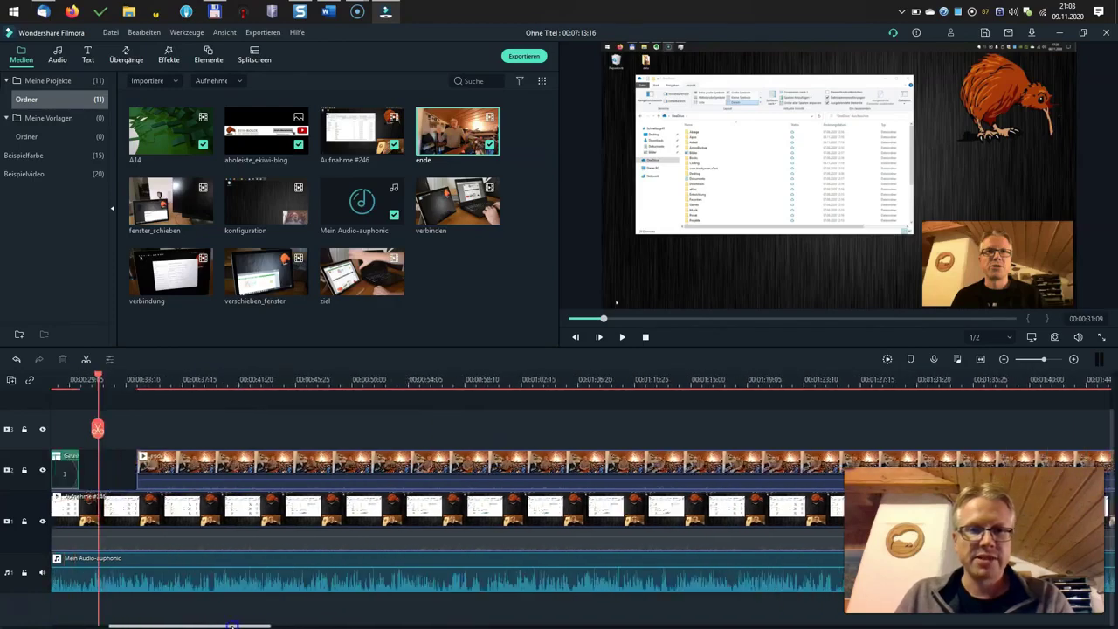
pyautogui.click(291, 469)
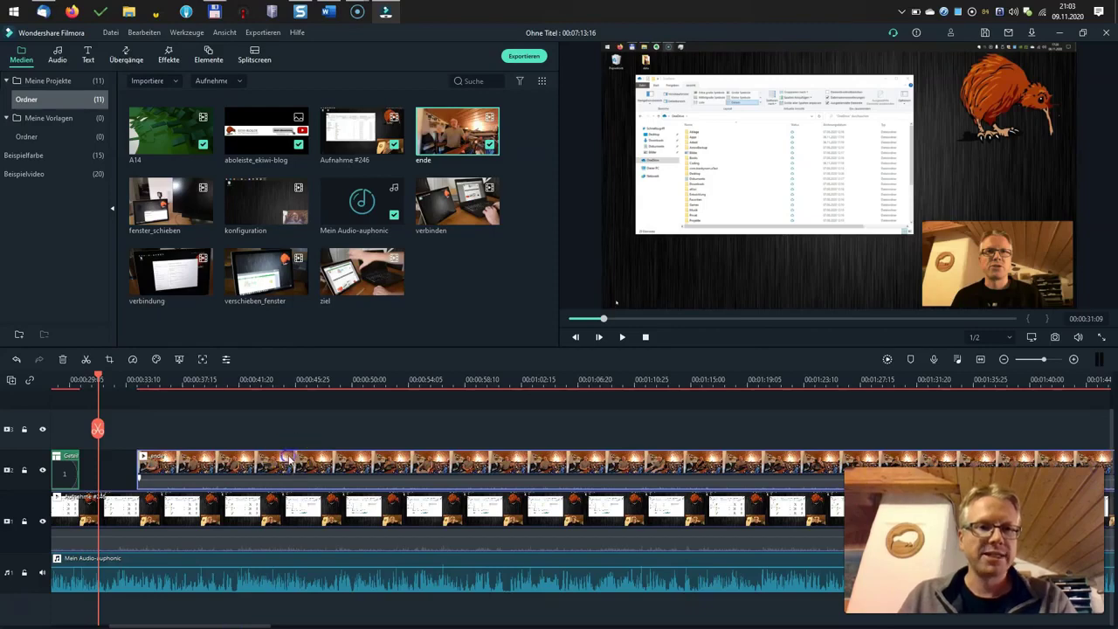
# Step: Brighten the clip ende on the second video track by setting Helligkeit to 29, leaving Kontrast reset to 0
pyautogui.click(303, 379)
pyautogui.doubleClick(343, 463)
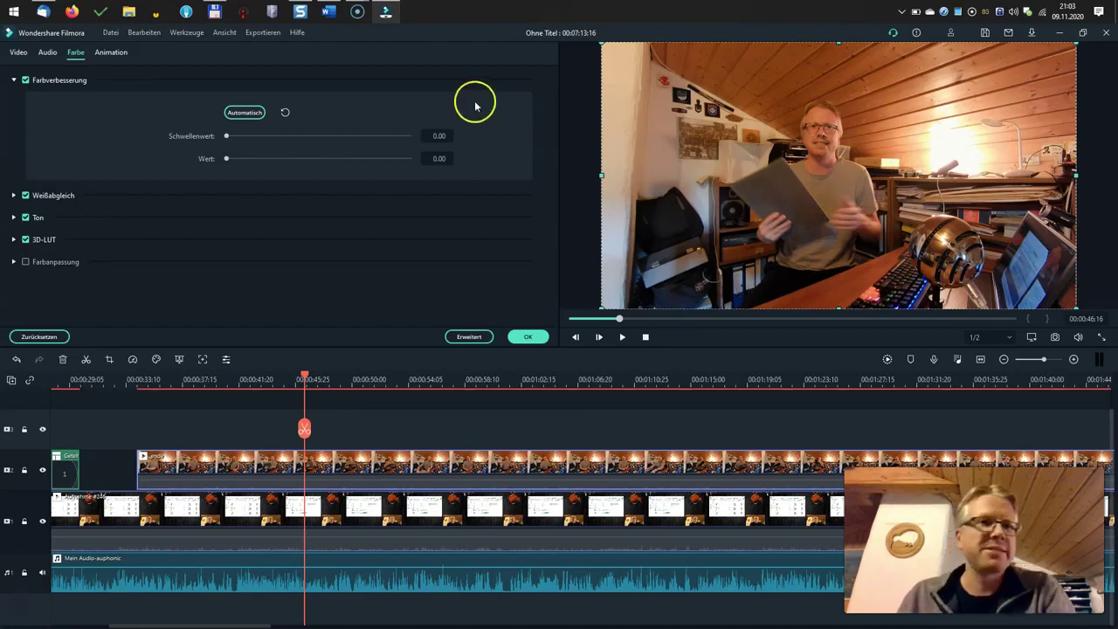
pyautogui.click(14, 220)
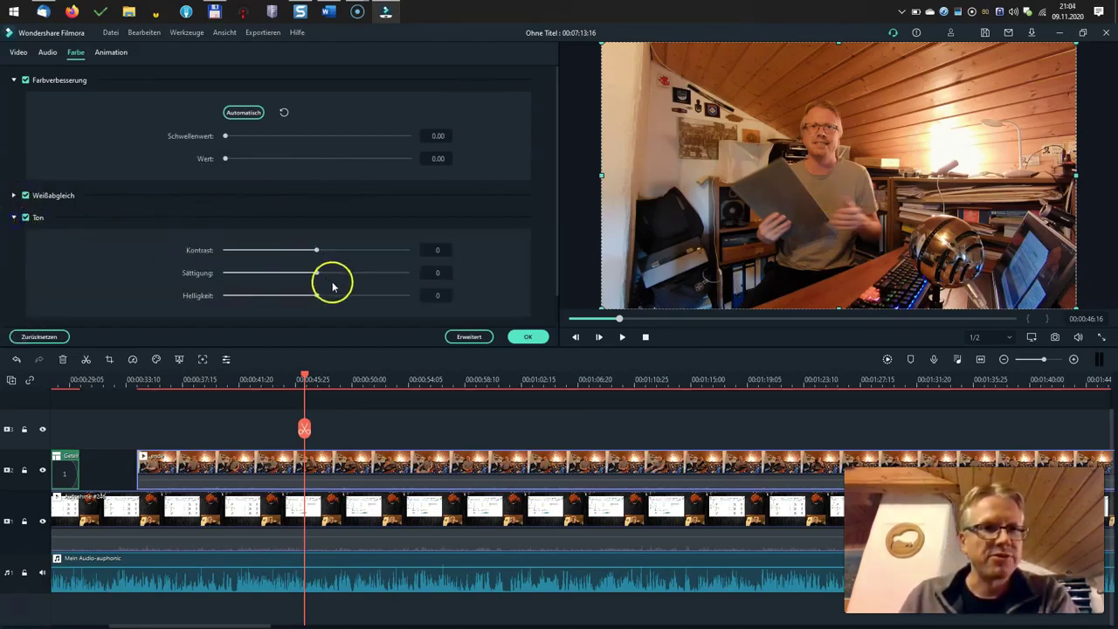
pyautogui.moveTo(319, 298); pyautogui.dragTo(345, 303)
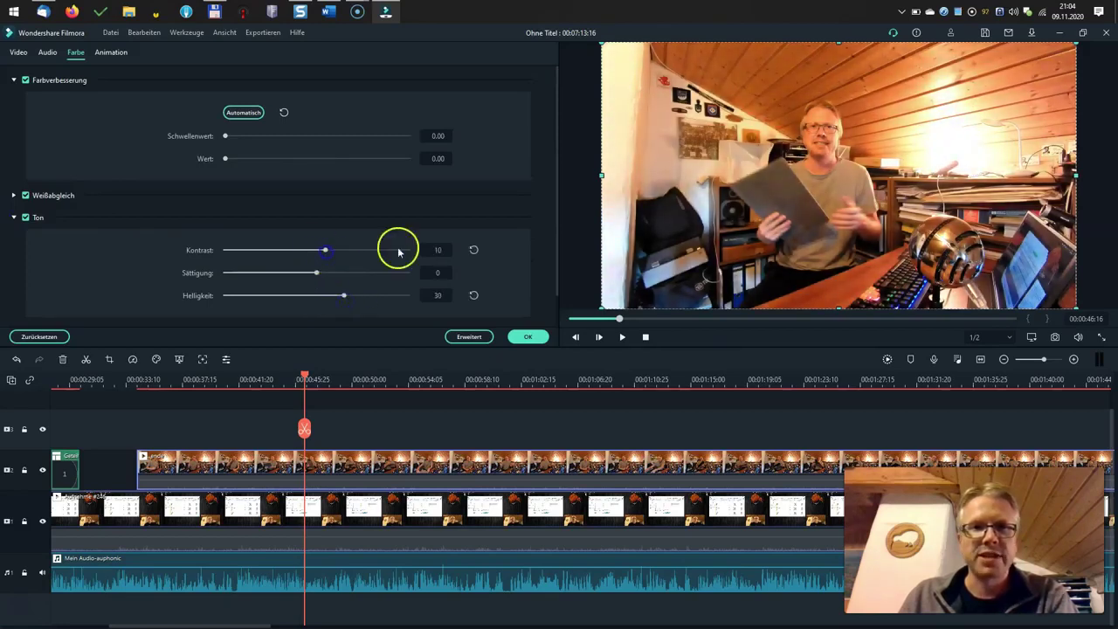
pyautogui.click(474, 250)
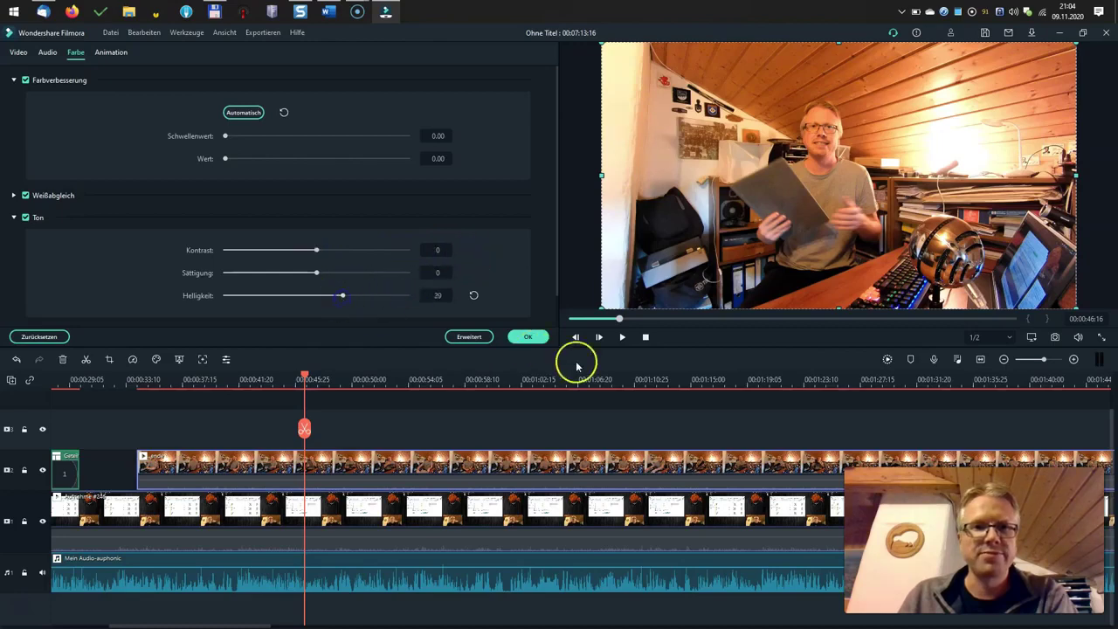
pyautogui.click(528, 336)
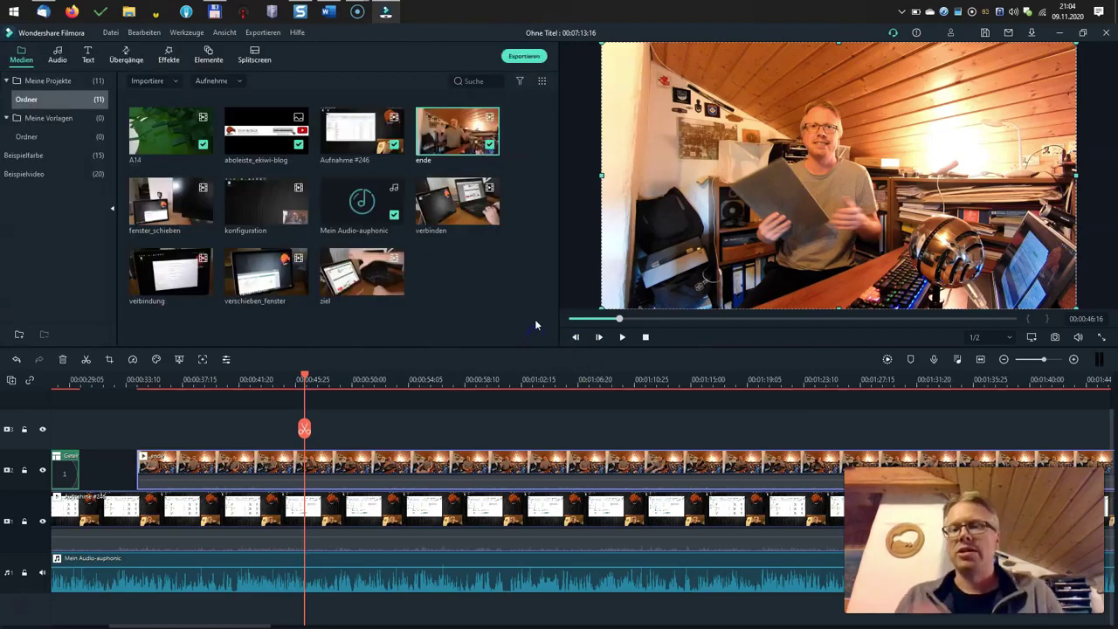
# Step: Place the lower-third title Unteres Bilddrittel 2 on the third video track at about 41 seconds, above the clip ende
pyautogui.click(450, 172)
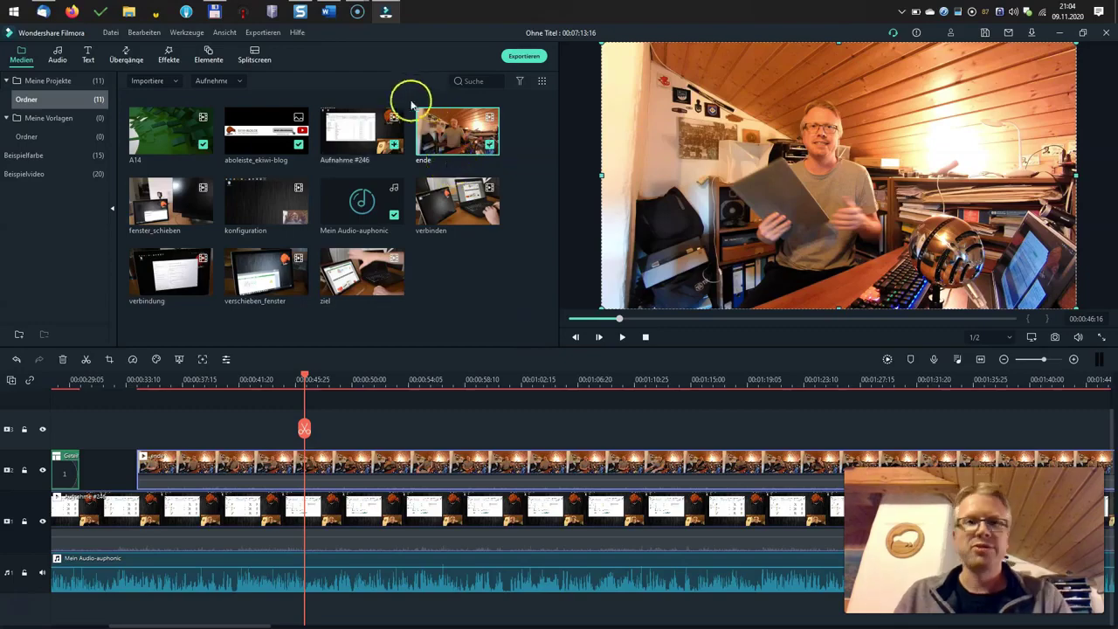
pyautogui.click(90, 58)
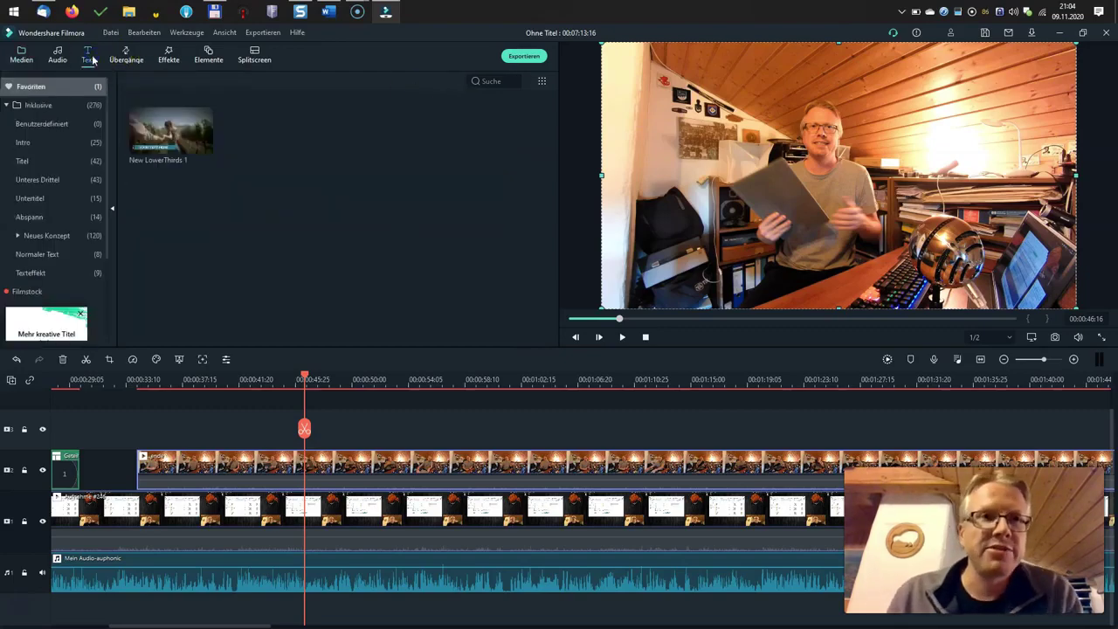
pyautogui.click(52, 140)
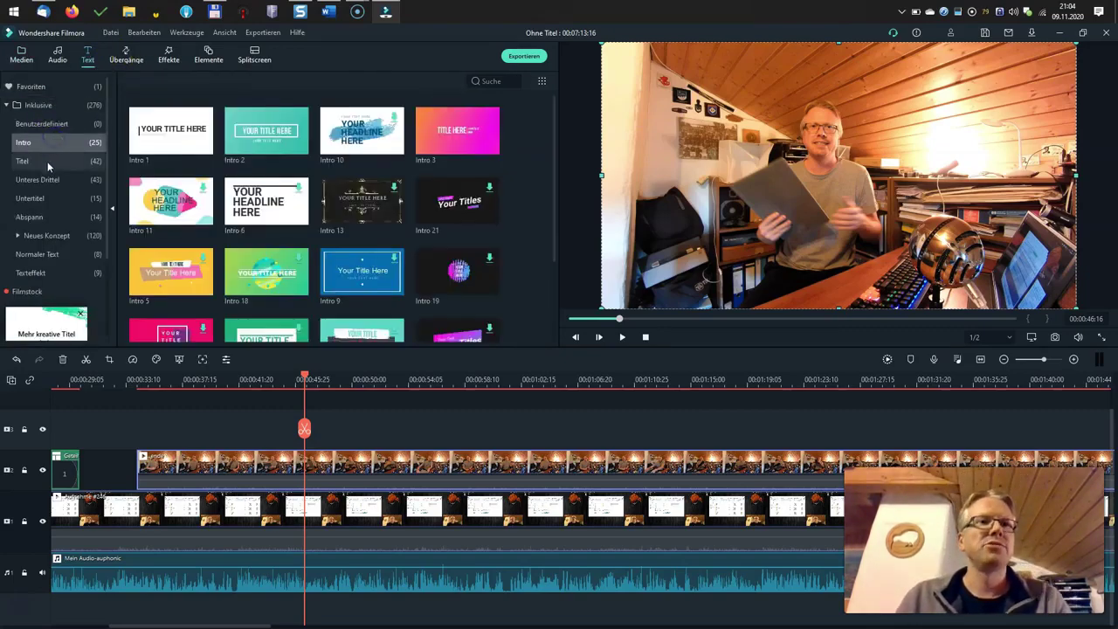
pyautogui.click(48, 164)
pyautogui.click(44, 179)
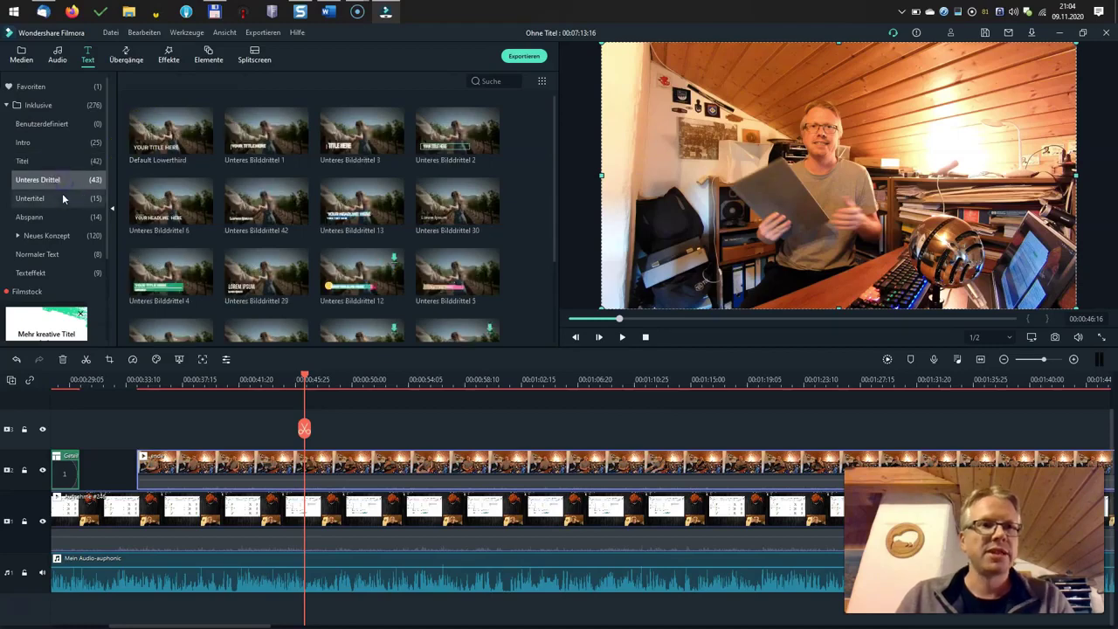
pyautogui.click(446, 139)
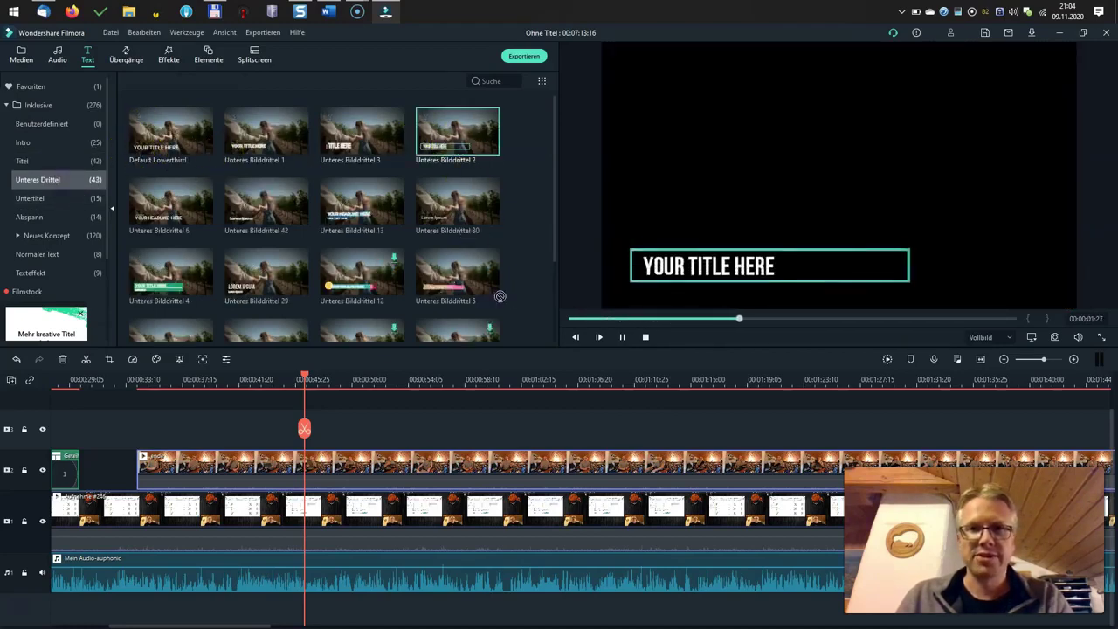
pyautogui.moveTo(462, 154); pyautogui.dragTo(257, 426)
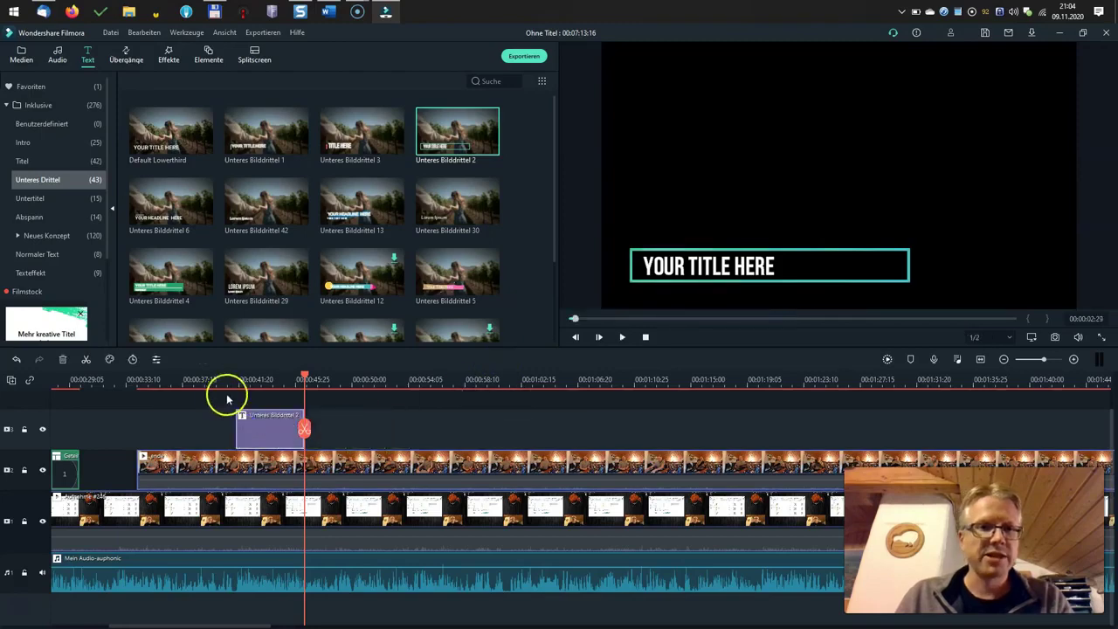
# Step: Replace the lower-third title's placeholder text with "Hello World!" and apply it
pyautogui.click(253, 380)
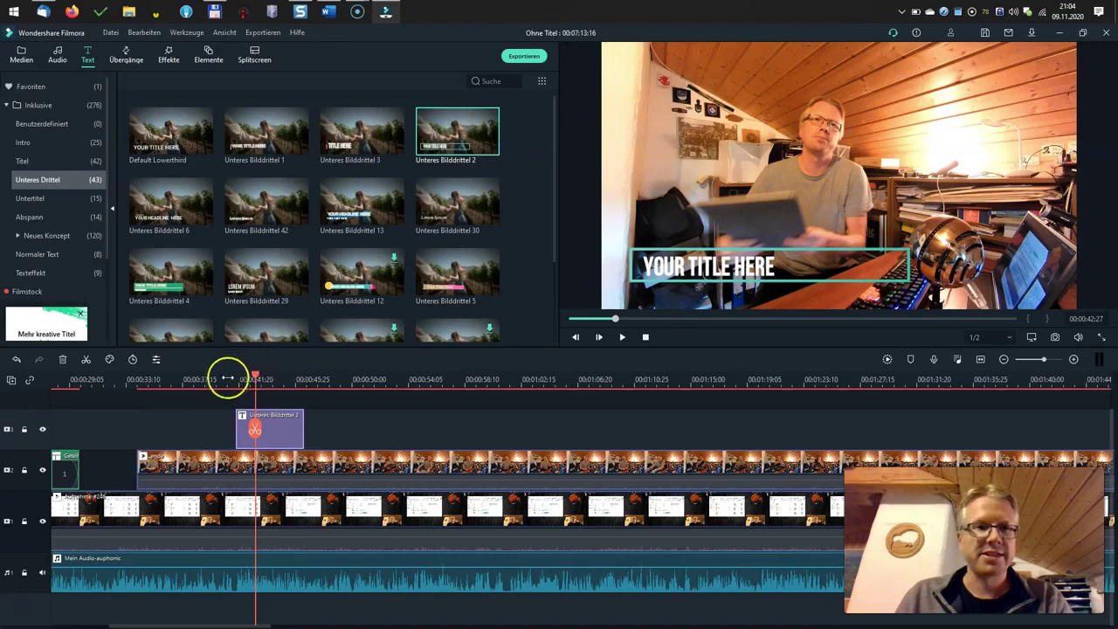
pyautogui.doubleClick(287, 424)
pyautogui.click(311, 144)
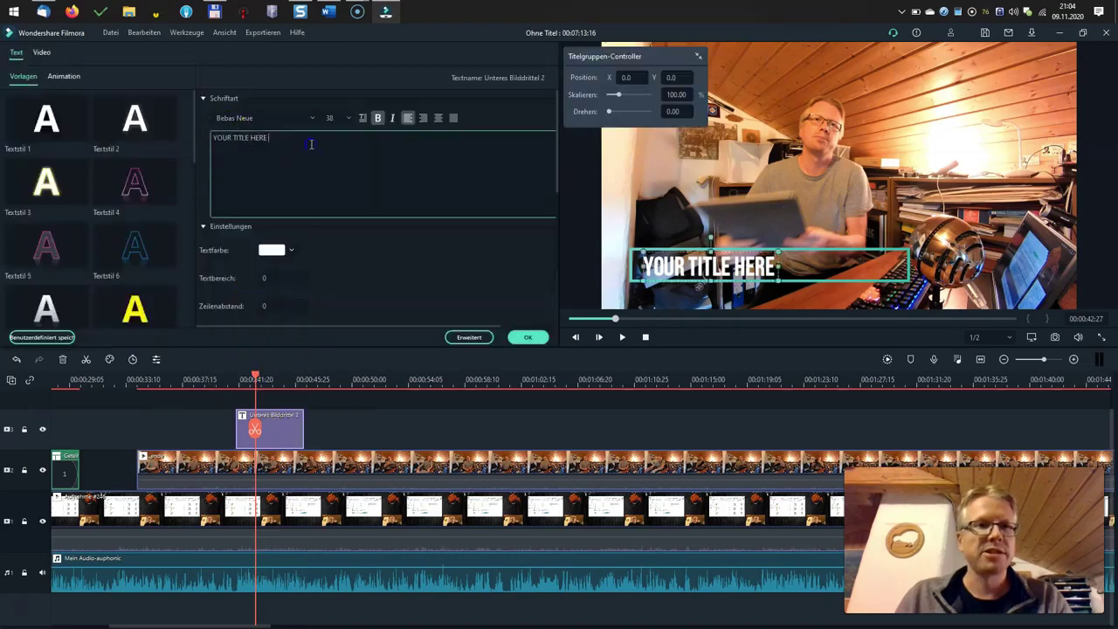
pyautogui.tripleClick(267, 172)
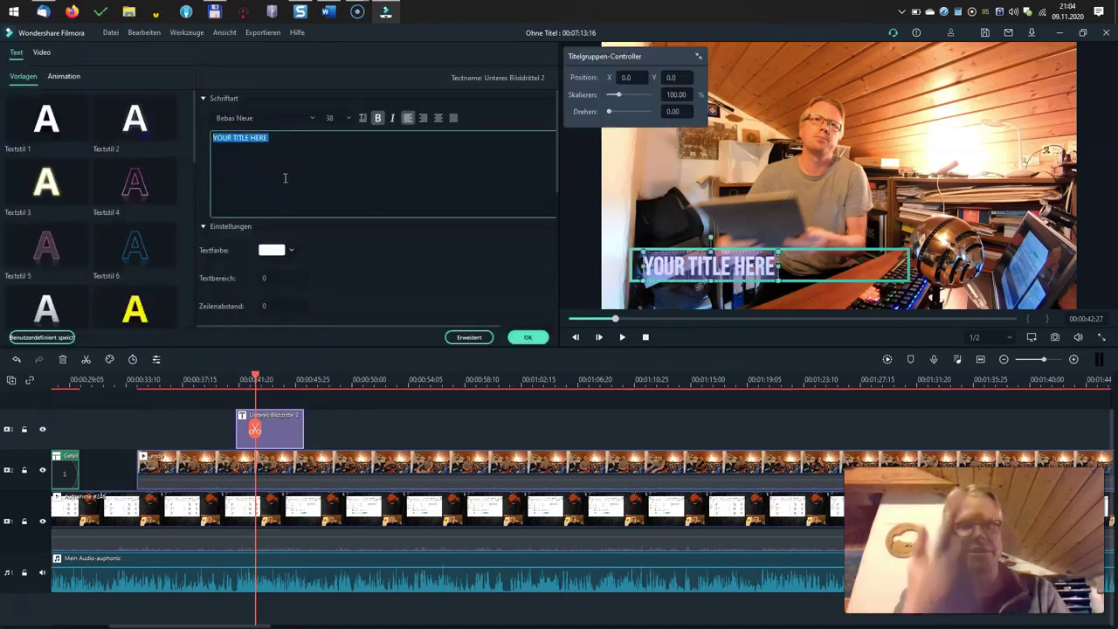
pyautogui.press('BackSpace')
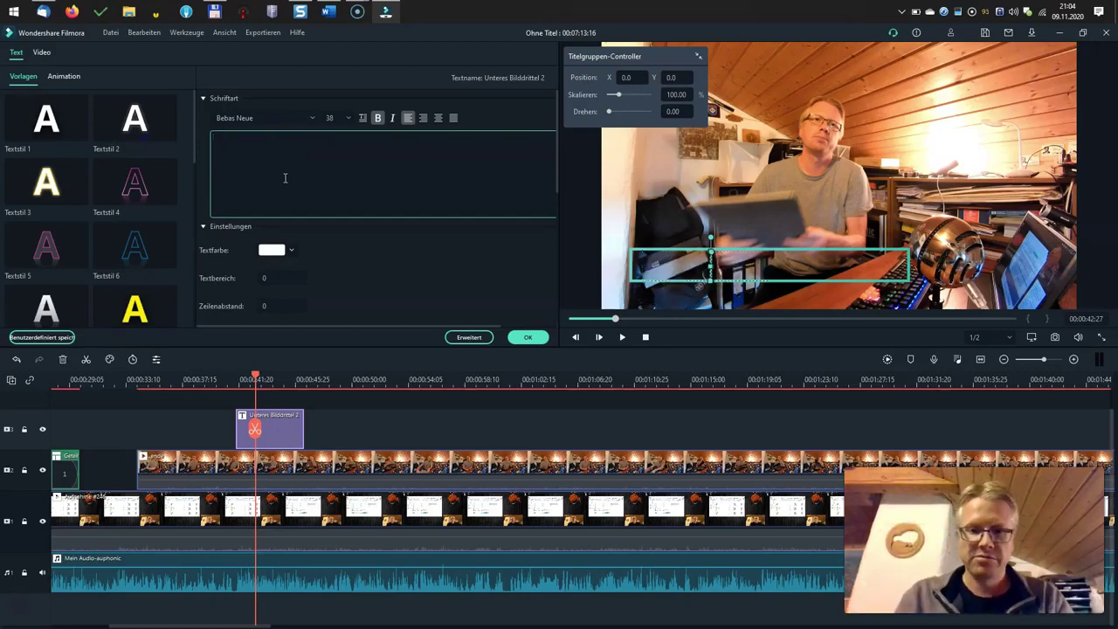
pyautogui.write('Hello World!')
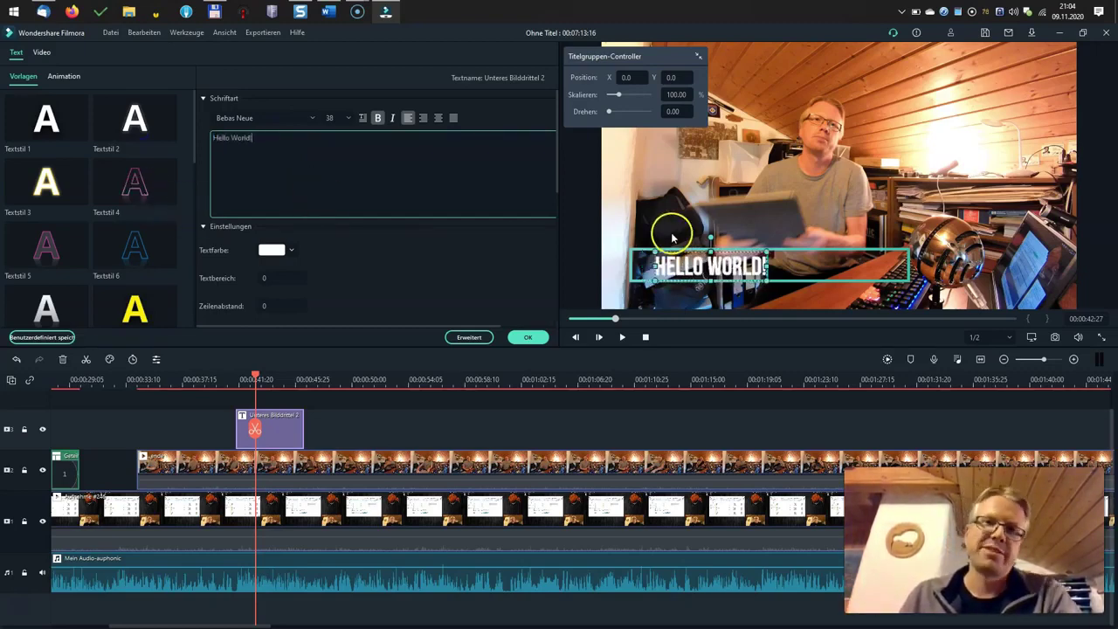
pyautogui.click(522, 337)
# Step: Preview the animated lower-third title by playing from shortly before it starts on the timeline
pyautogui.click(219, 379)
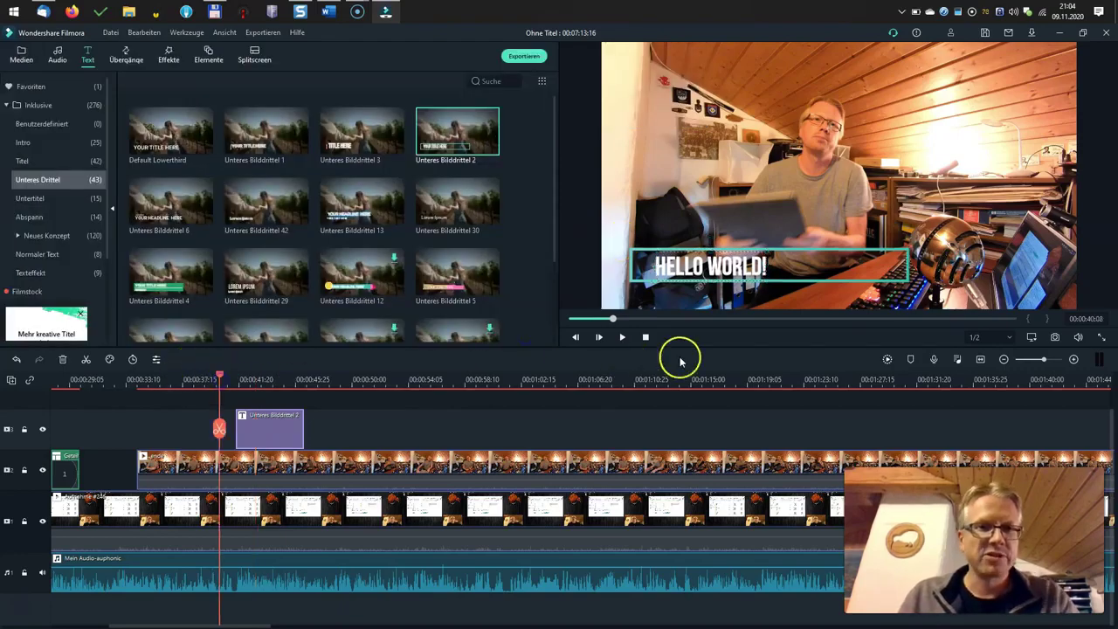
pyautogui.click(623, 341)
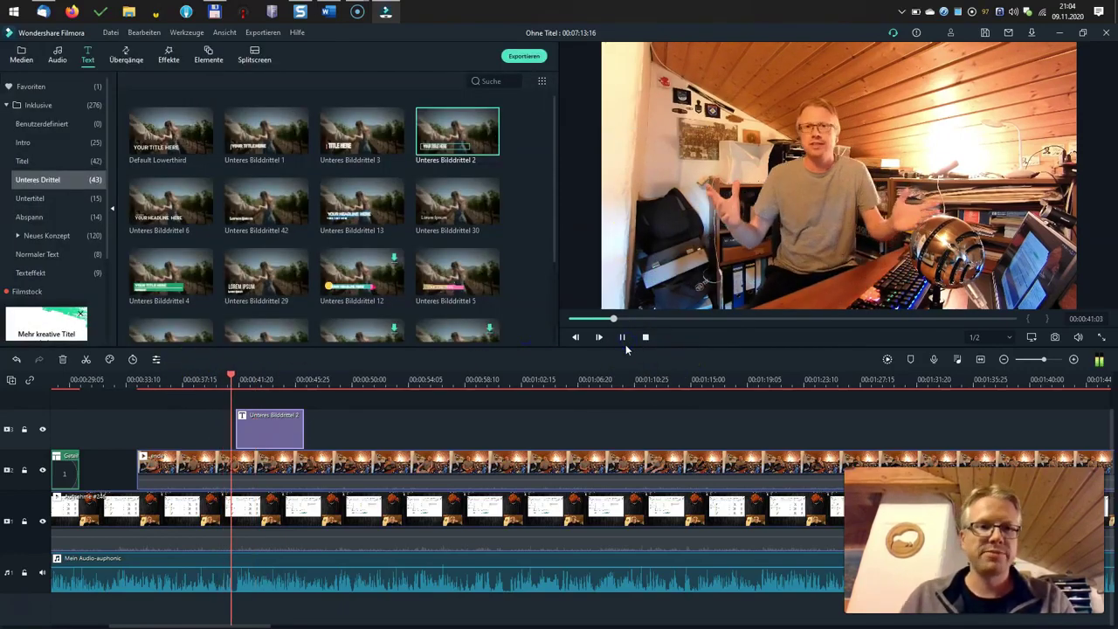
pyautogui.click(647, 346)
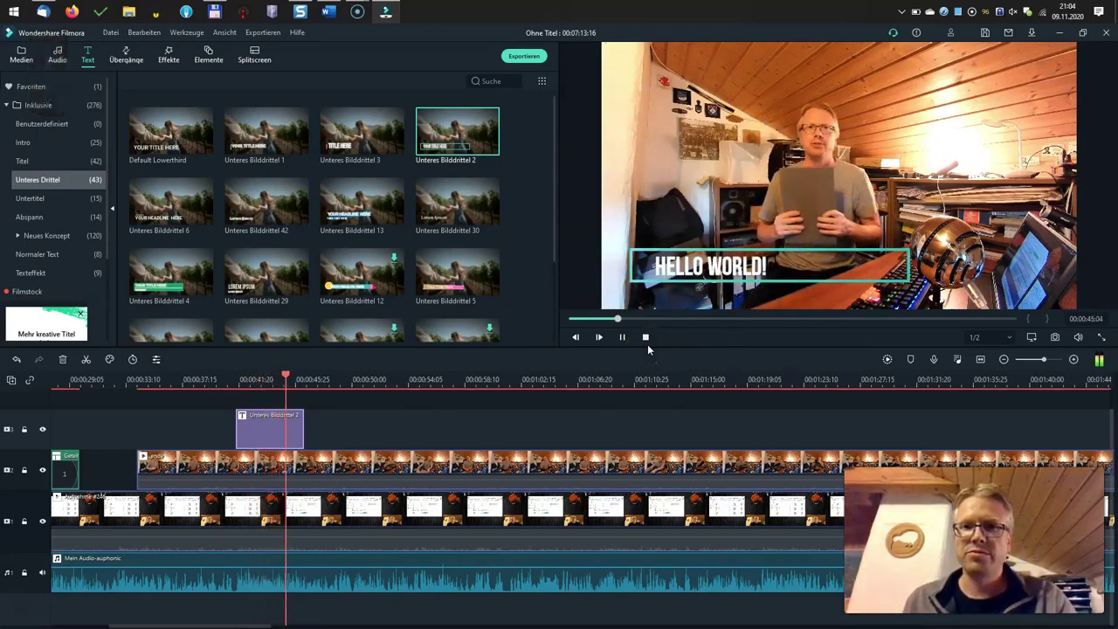
pyautogui.click(211, 378)
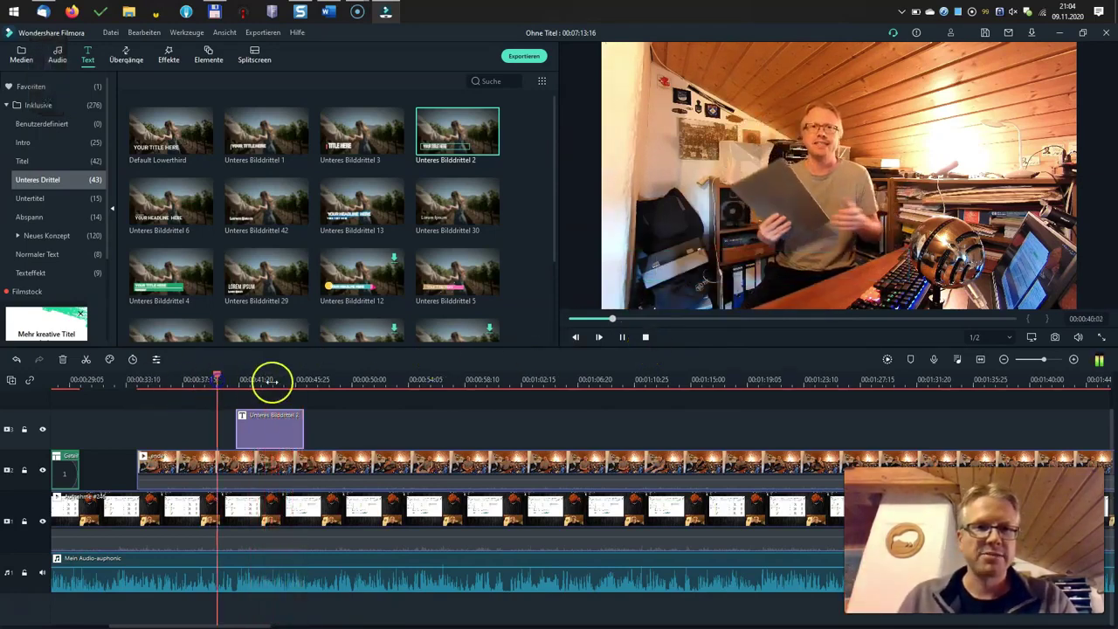
pyautogui.click(621, 342)
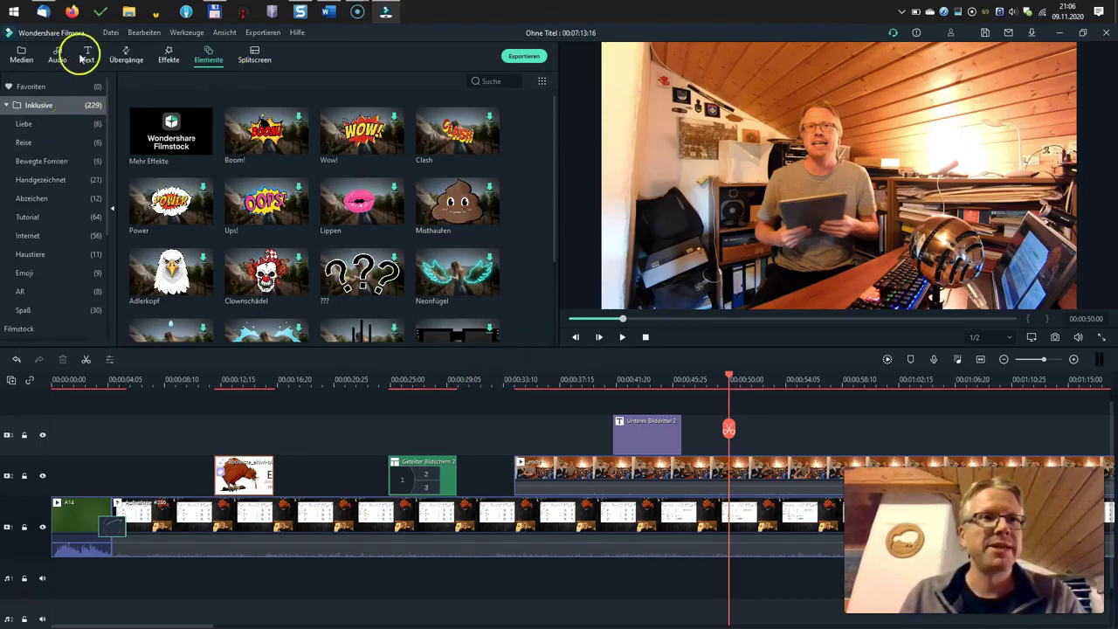
# Step: Place the Misthaufen element on the third video track at 00:00:50:00 and play that section to preview it
pyautogui.moveTo(429, 220); pyautogui.dragTo(747, 461)
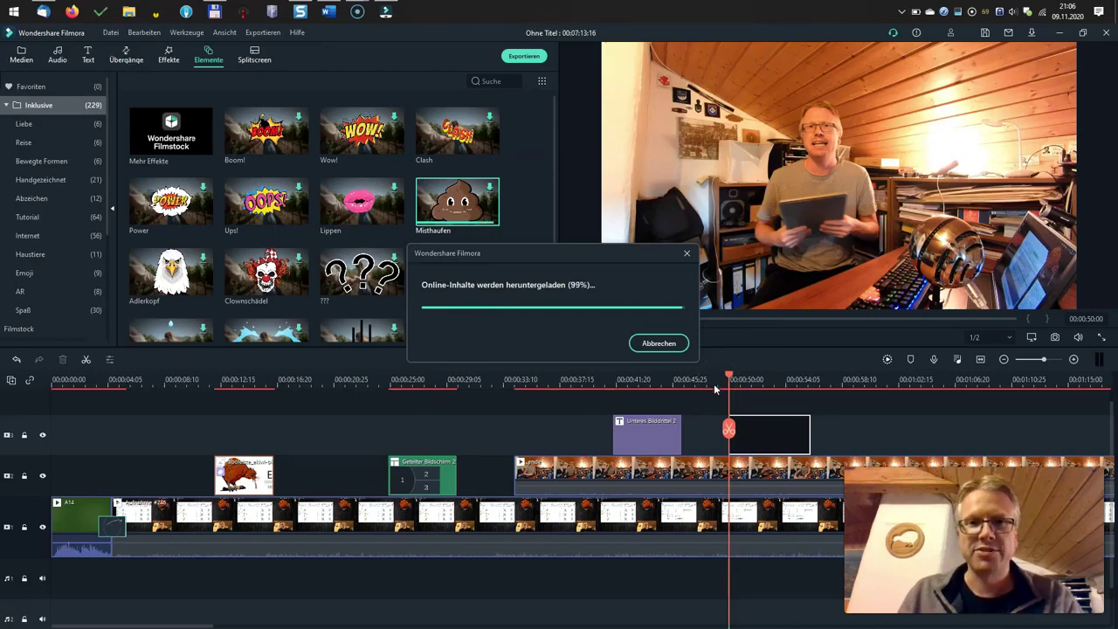
pyautogui.click(713, 381)
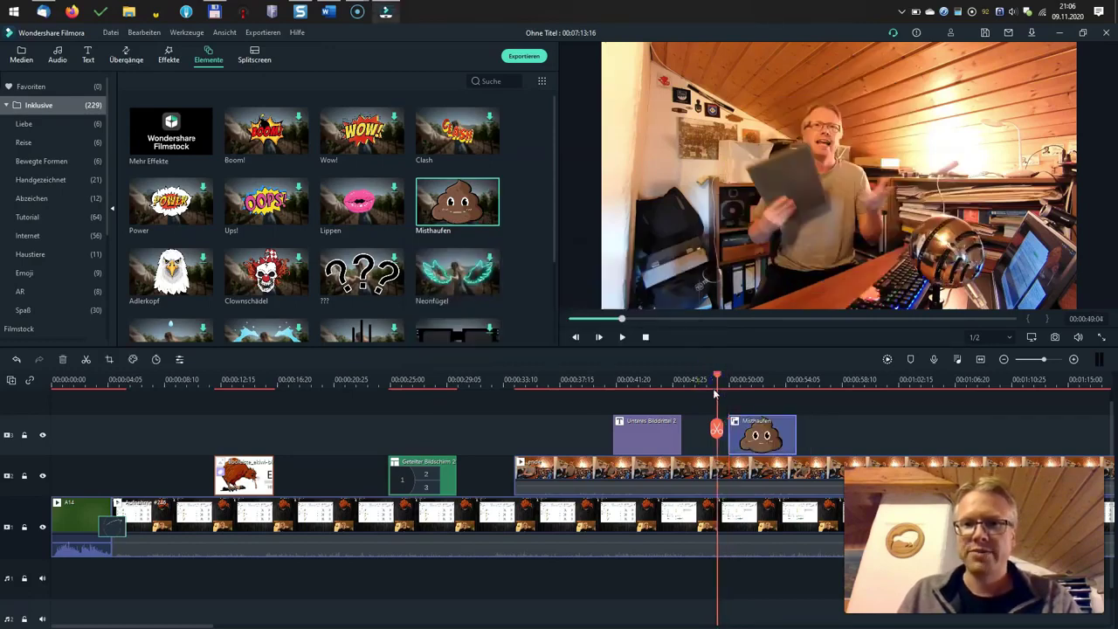
pyautogui.click(622, 337)
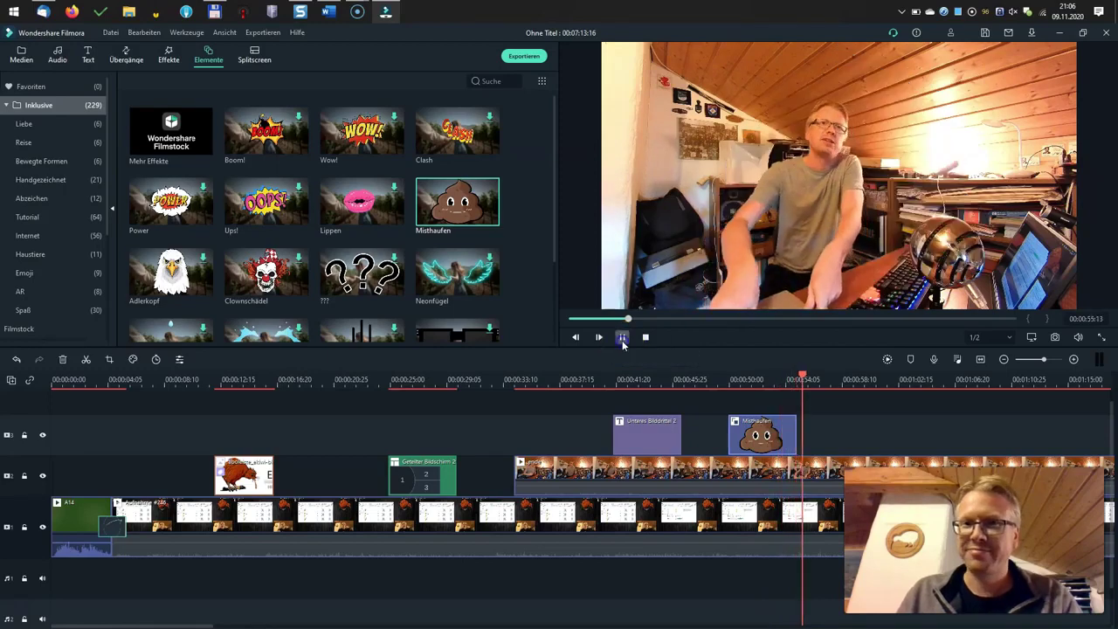
pyautogui.click(621, 337)
# Step: Add the Elektronischer Rock song Always Dreaming - Same Town Forever to the first audio track at about 26 seconds
pyautogui.click(58, 56)
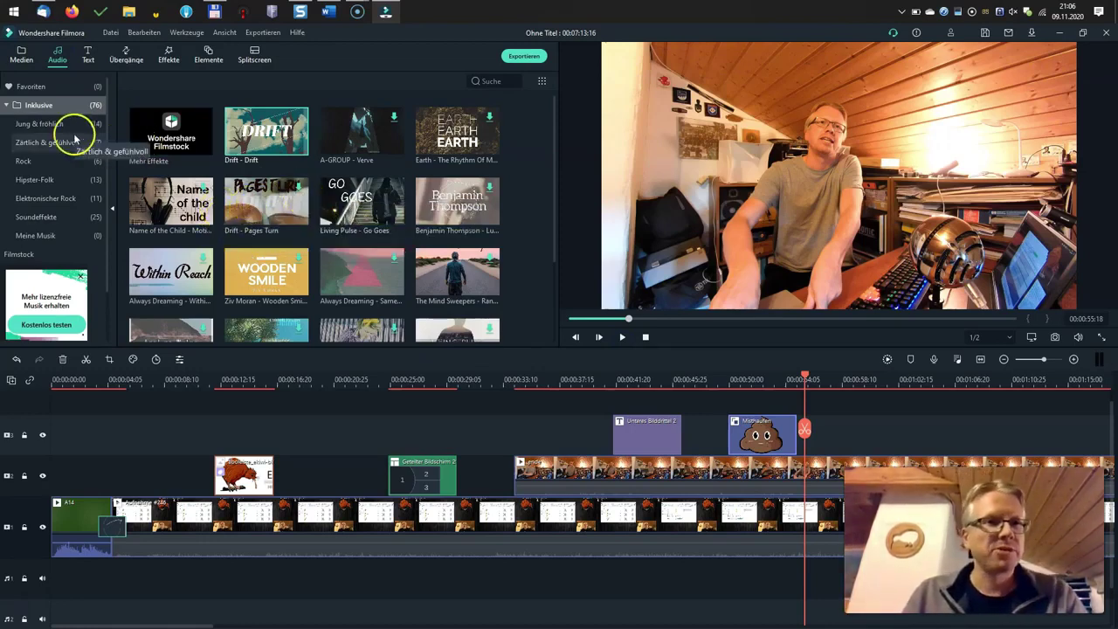
pyautogui.click(48, 162)
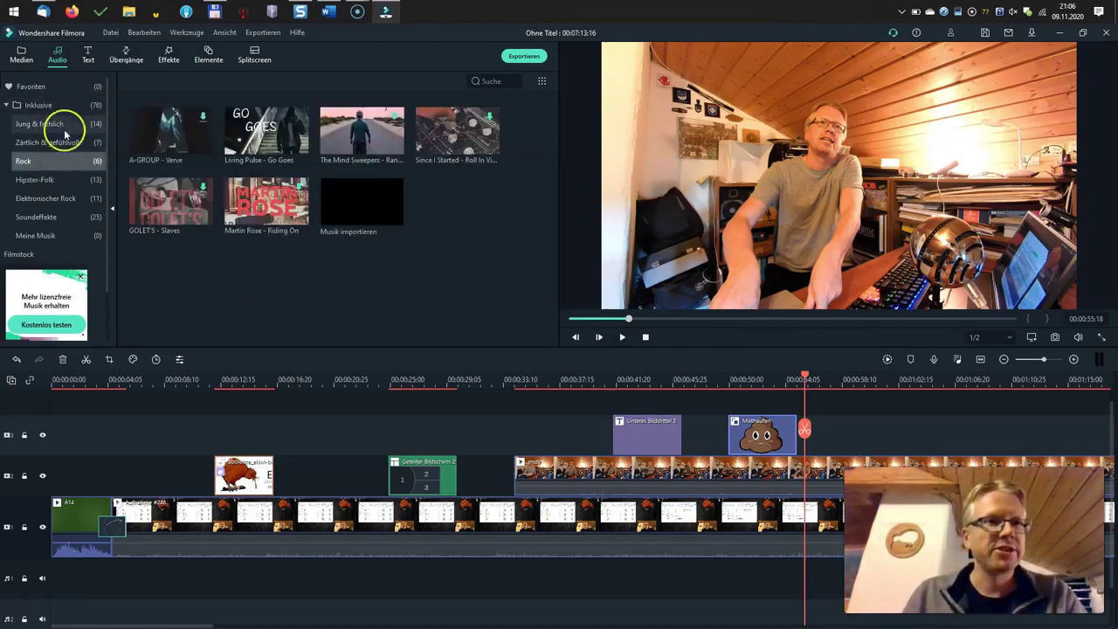
pyautogui.click(63, 199)
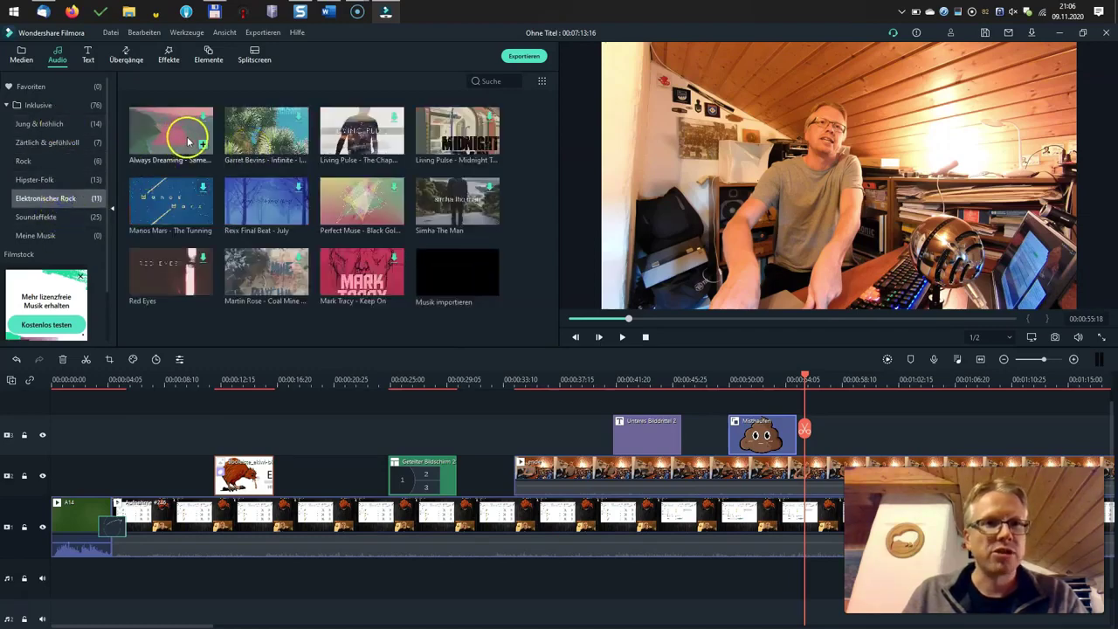
pyautogui.moveTo(188, 141); pyautogui.dragTo(407, 556)
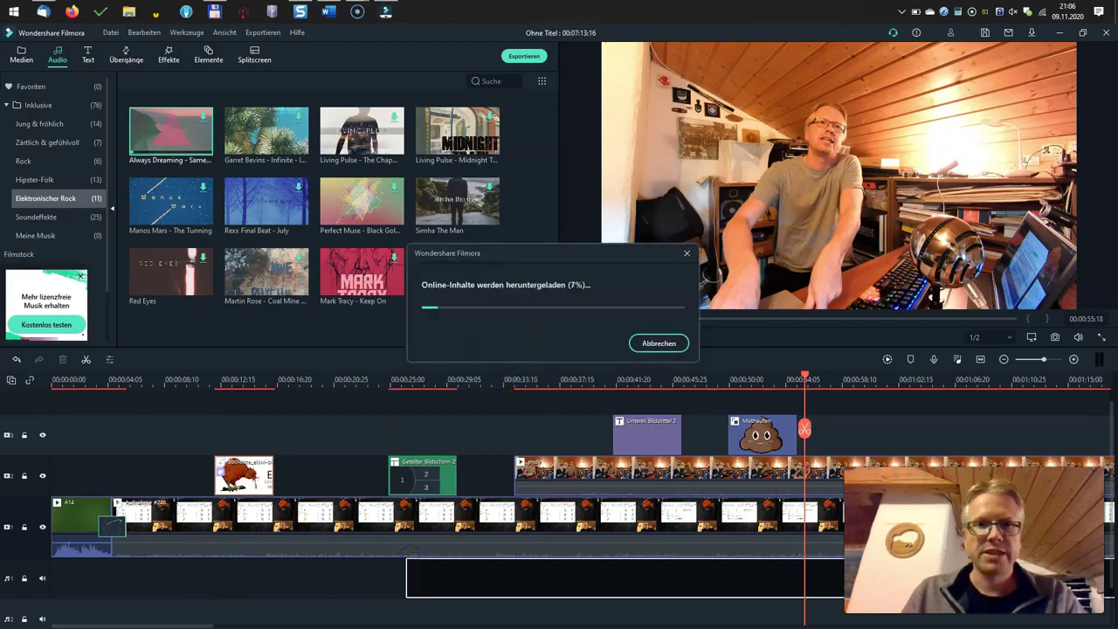
# Step: Preview the added background music together with the video by playing from about 45 seconds
pyautogui.click(620, 318)
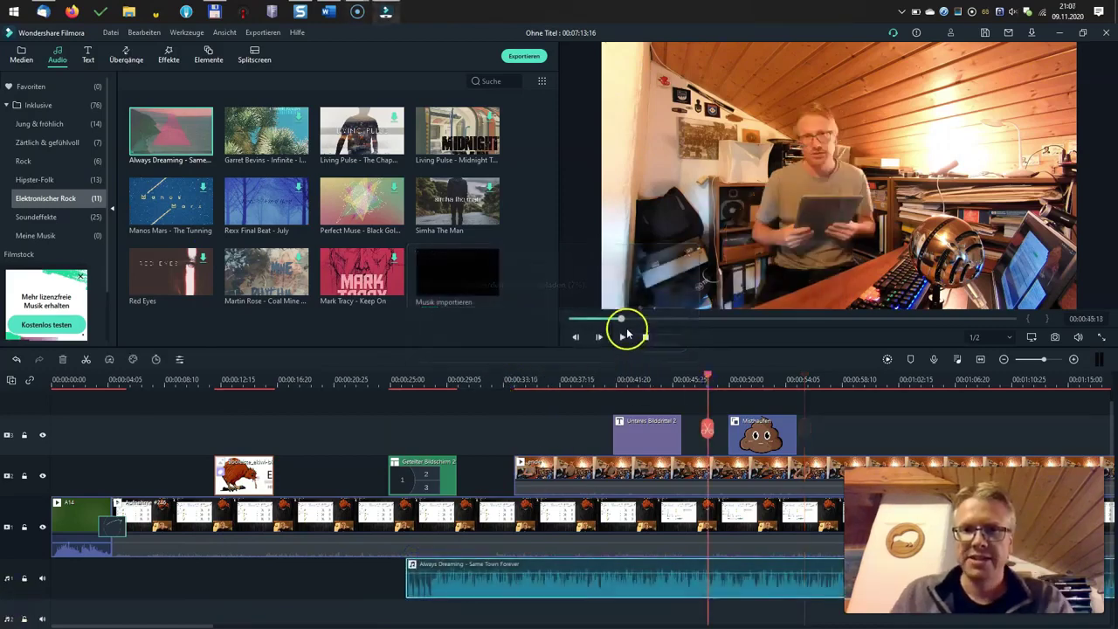
pyautogui.click(622, 337)
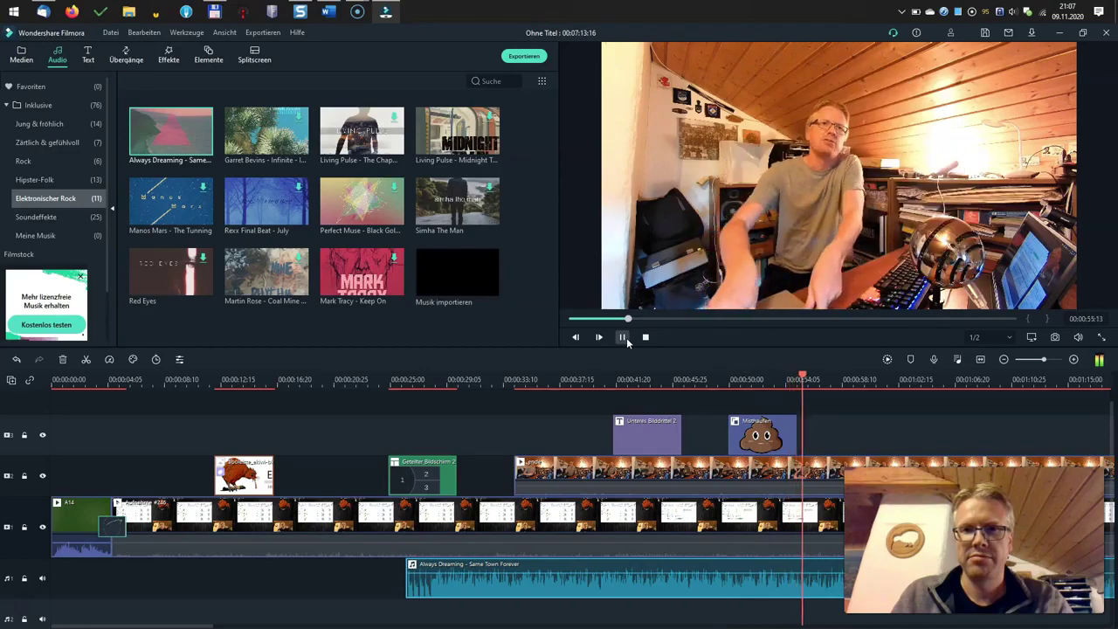
pyautogui.click(623, 338)
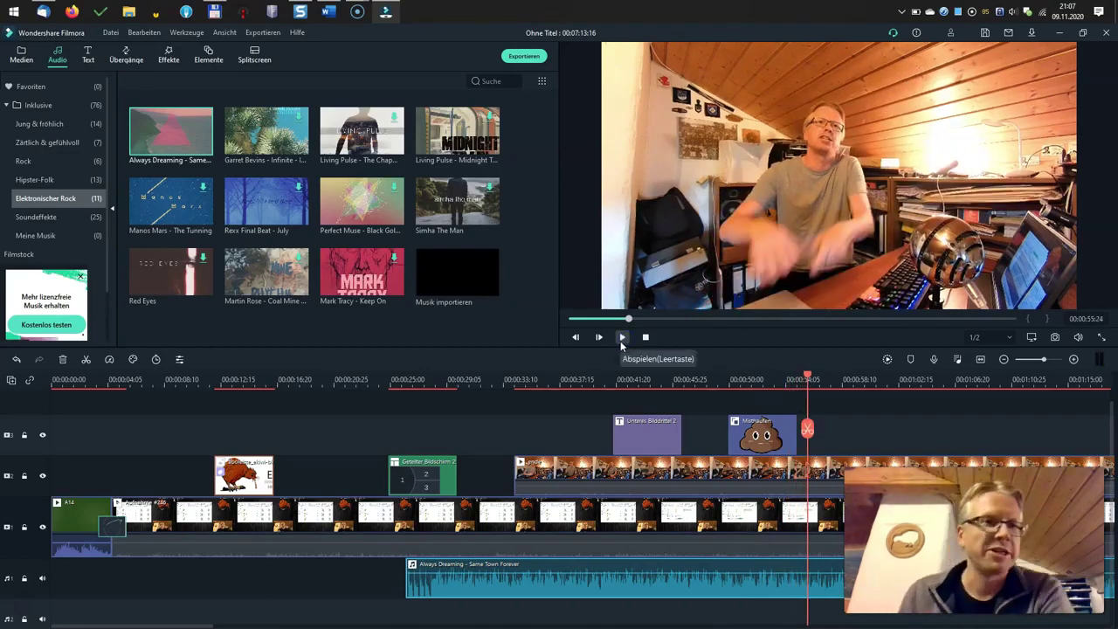